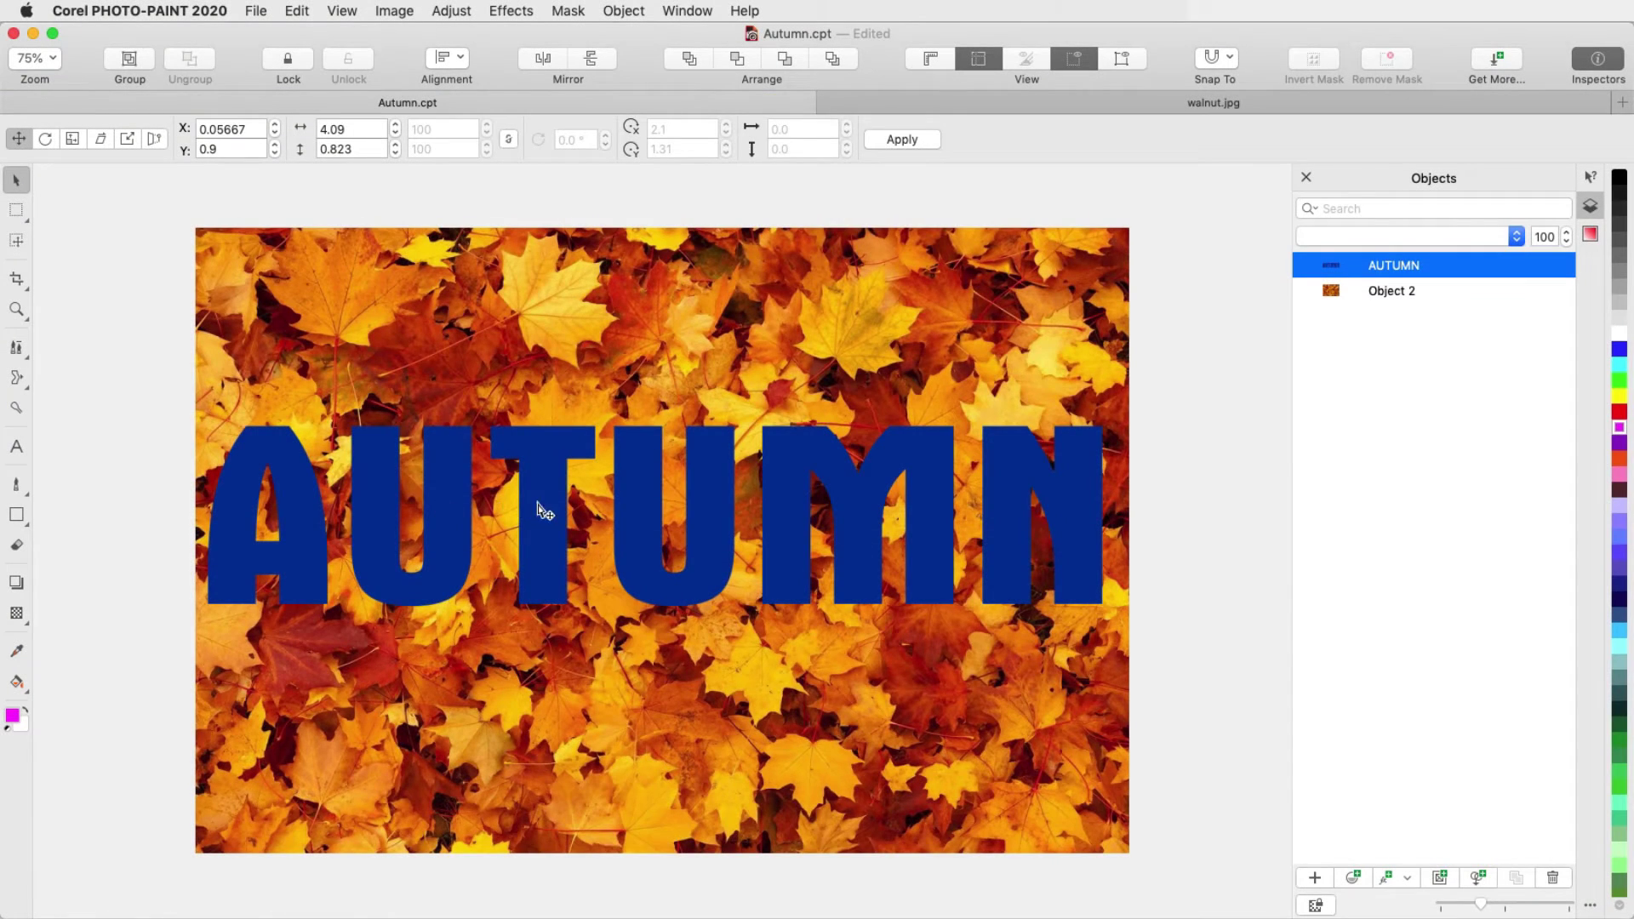
# Turn the AUTUMN text into a mask, invert it, and delete the leaves outside the letters.
pyautogui.doubleClick(540, 509)
pyautogui.click(867, 139)
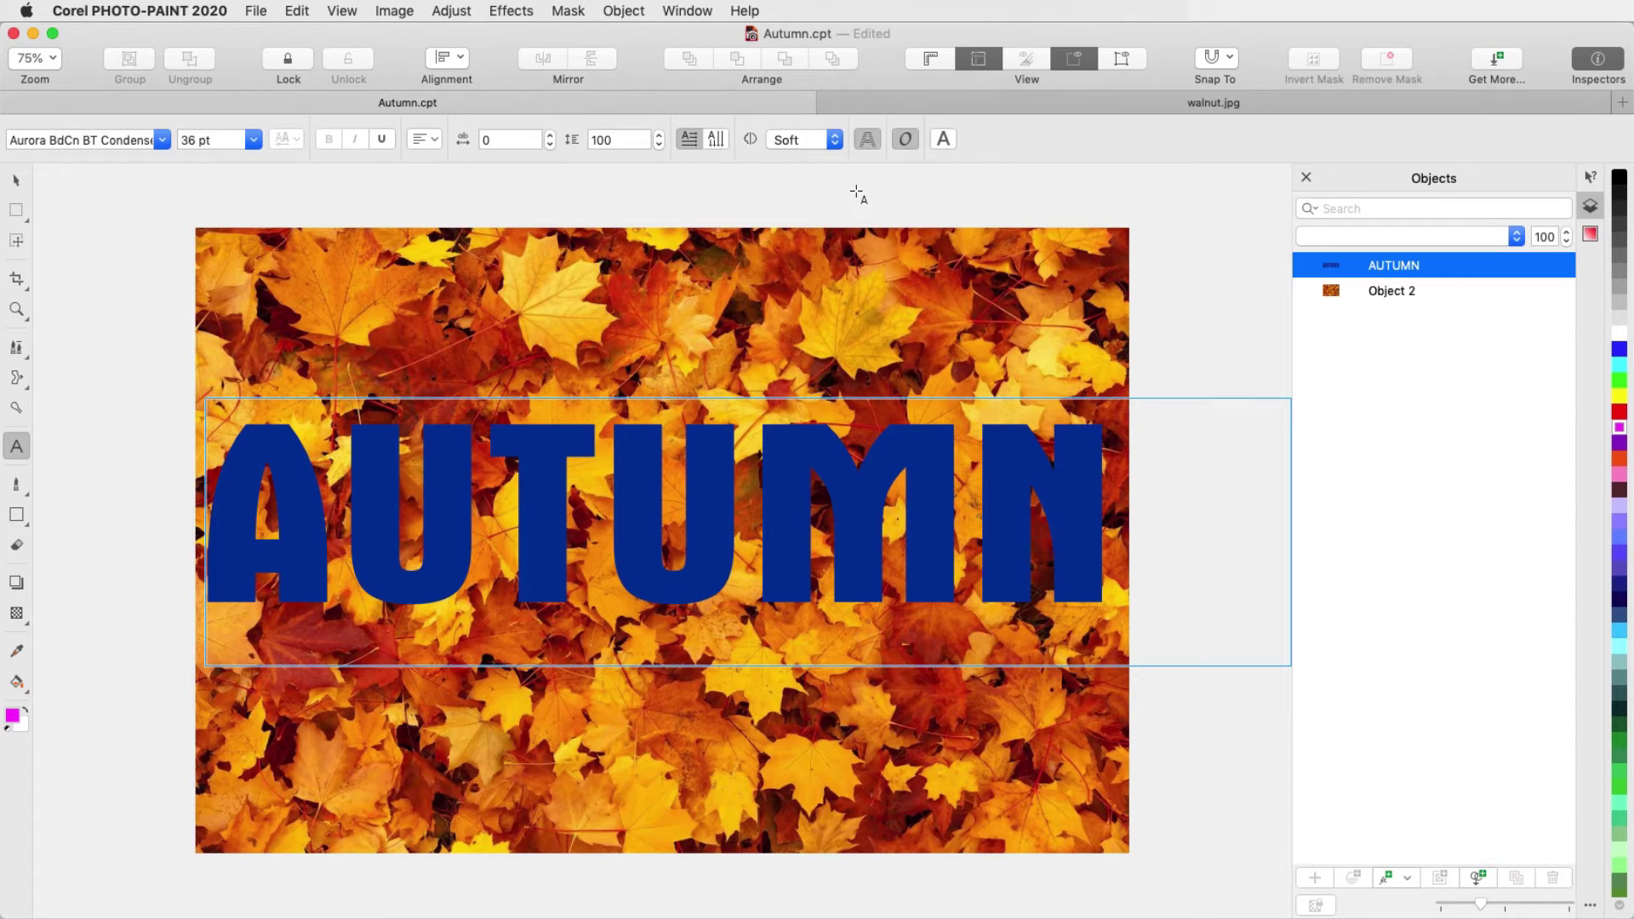
pyautogui.click(568, 10)
pyautogui.click(639, 66)
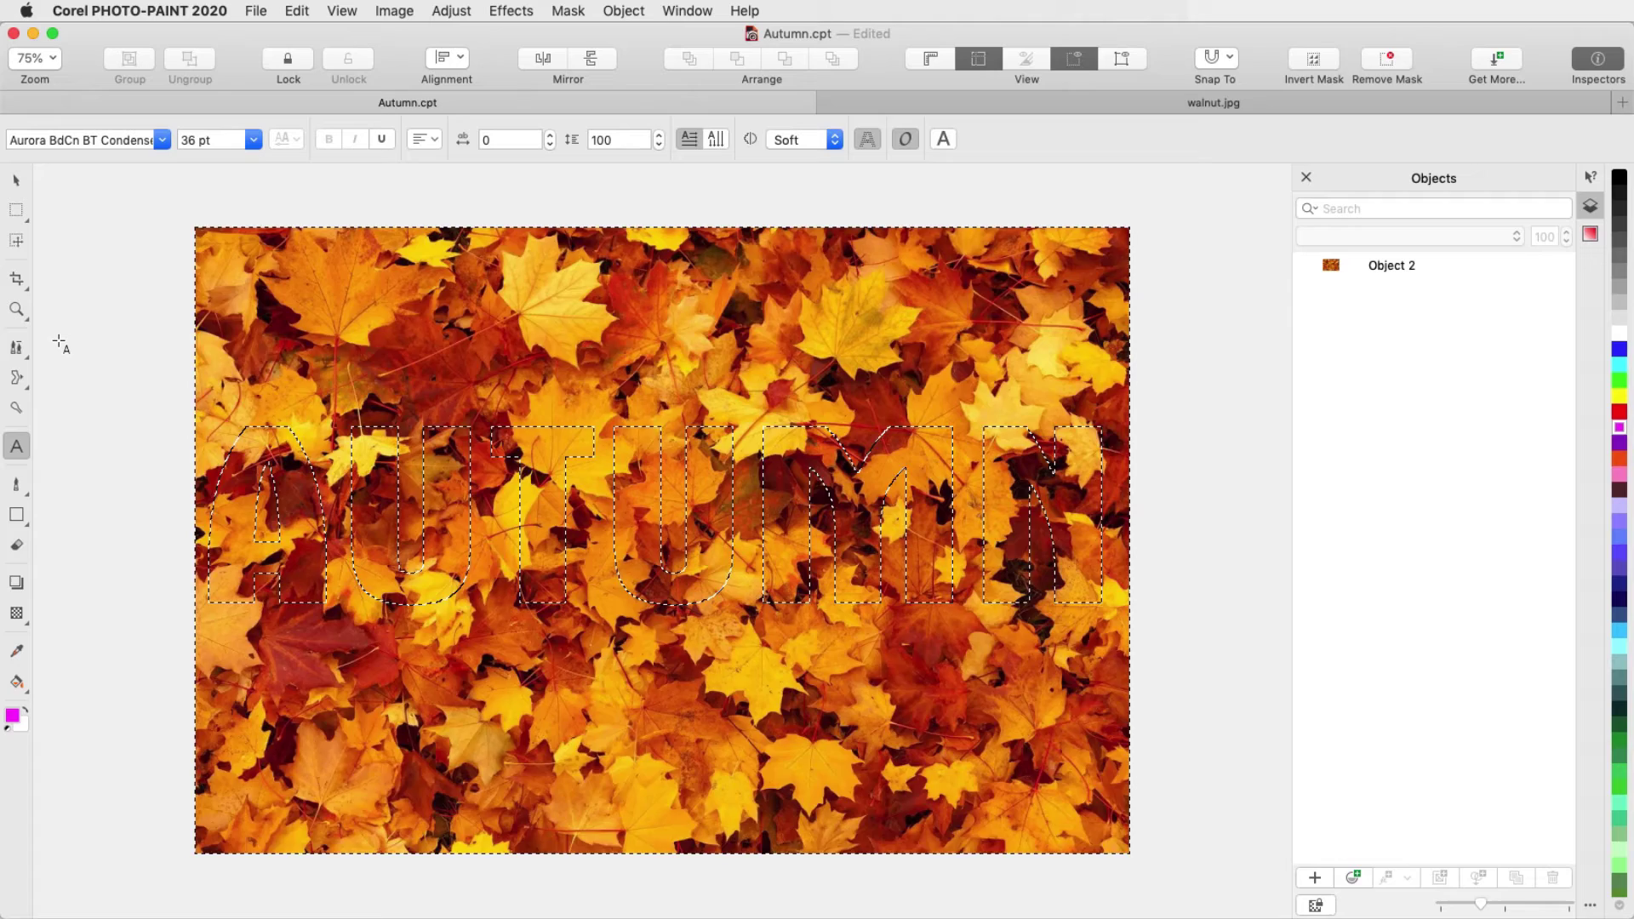
pyautogui.press('Delete')
# Paste the leaf-filled AUTUMN letters into the walnut.jpg tree photo.
pyautogui.click(1396, 264)
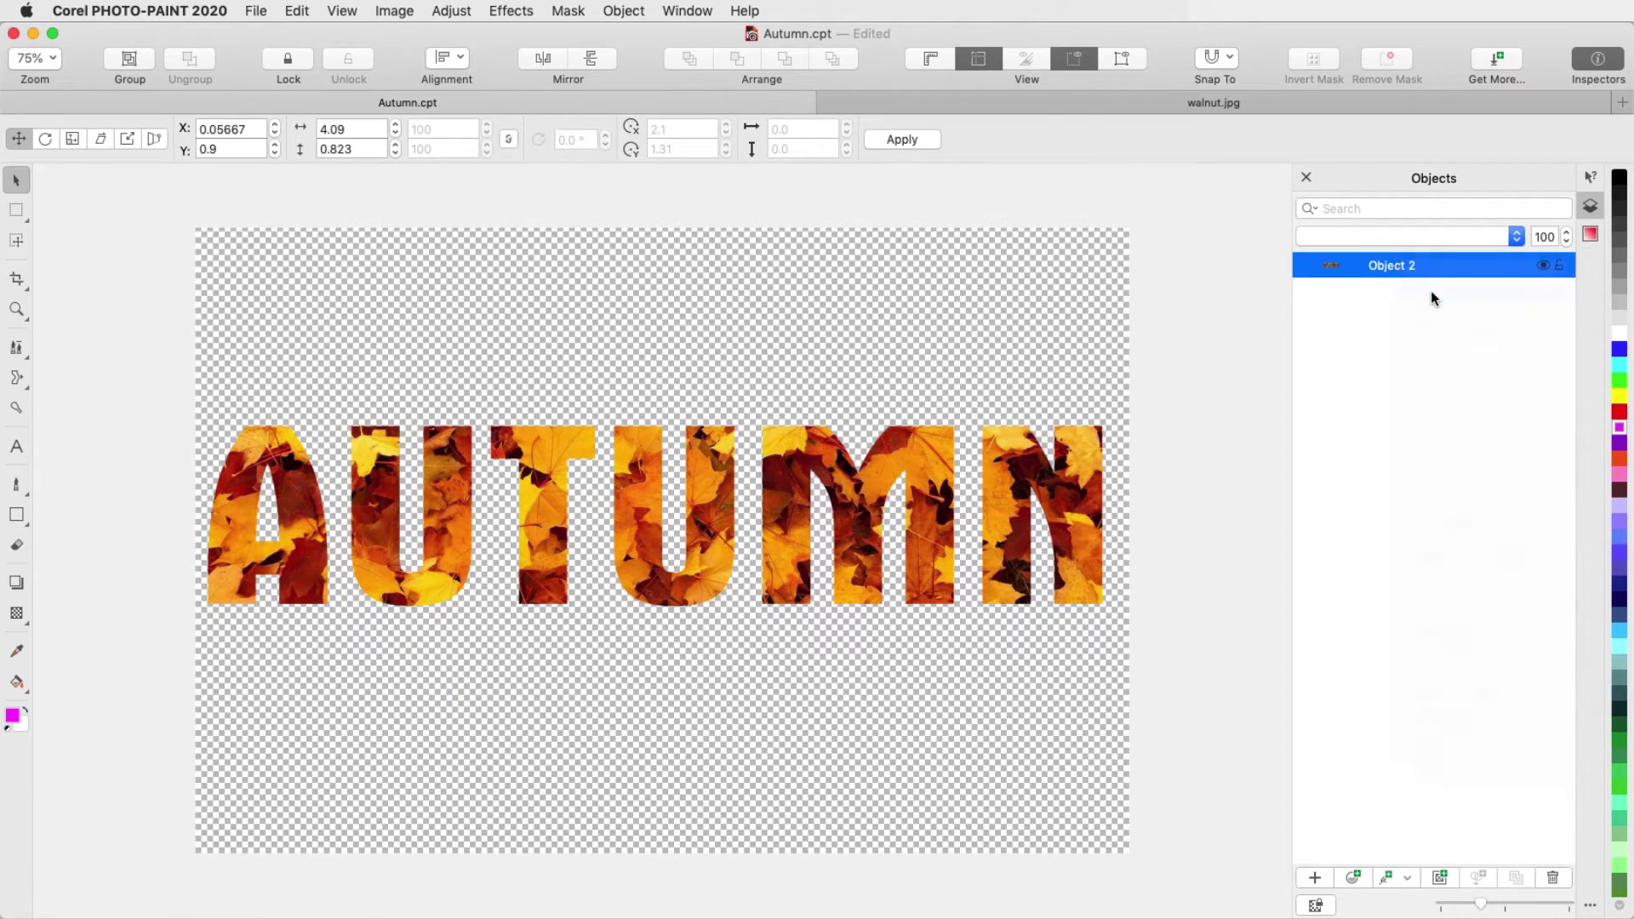
pyautogui.click(1214, 101)
pyautogui.rightClick(967, 354)
pyautogui.click(1003, 402)
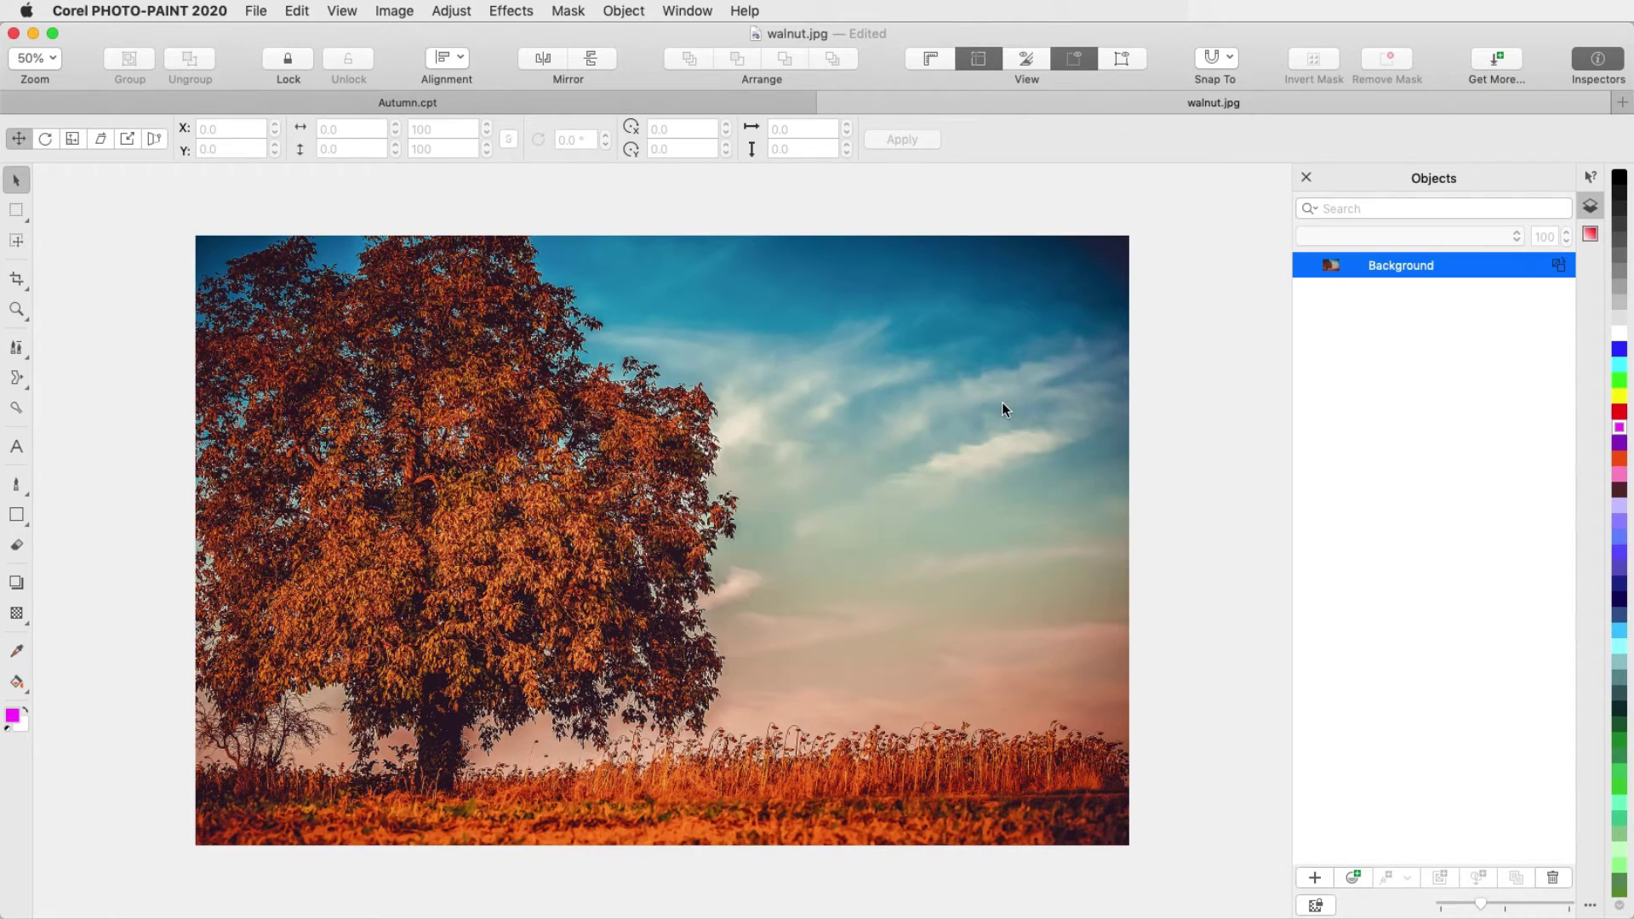
# Move the AUTUMN letters up into the sky and tilt them about 40° clockwise.
pyautogui.moveTo(367, 476); pyautogui.dragTo(677, 431)
pyautogui.click(852, 476)
pyautogui.moveTo(1115, 432); pyautogui.dragTo(1095, 583)
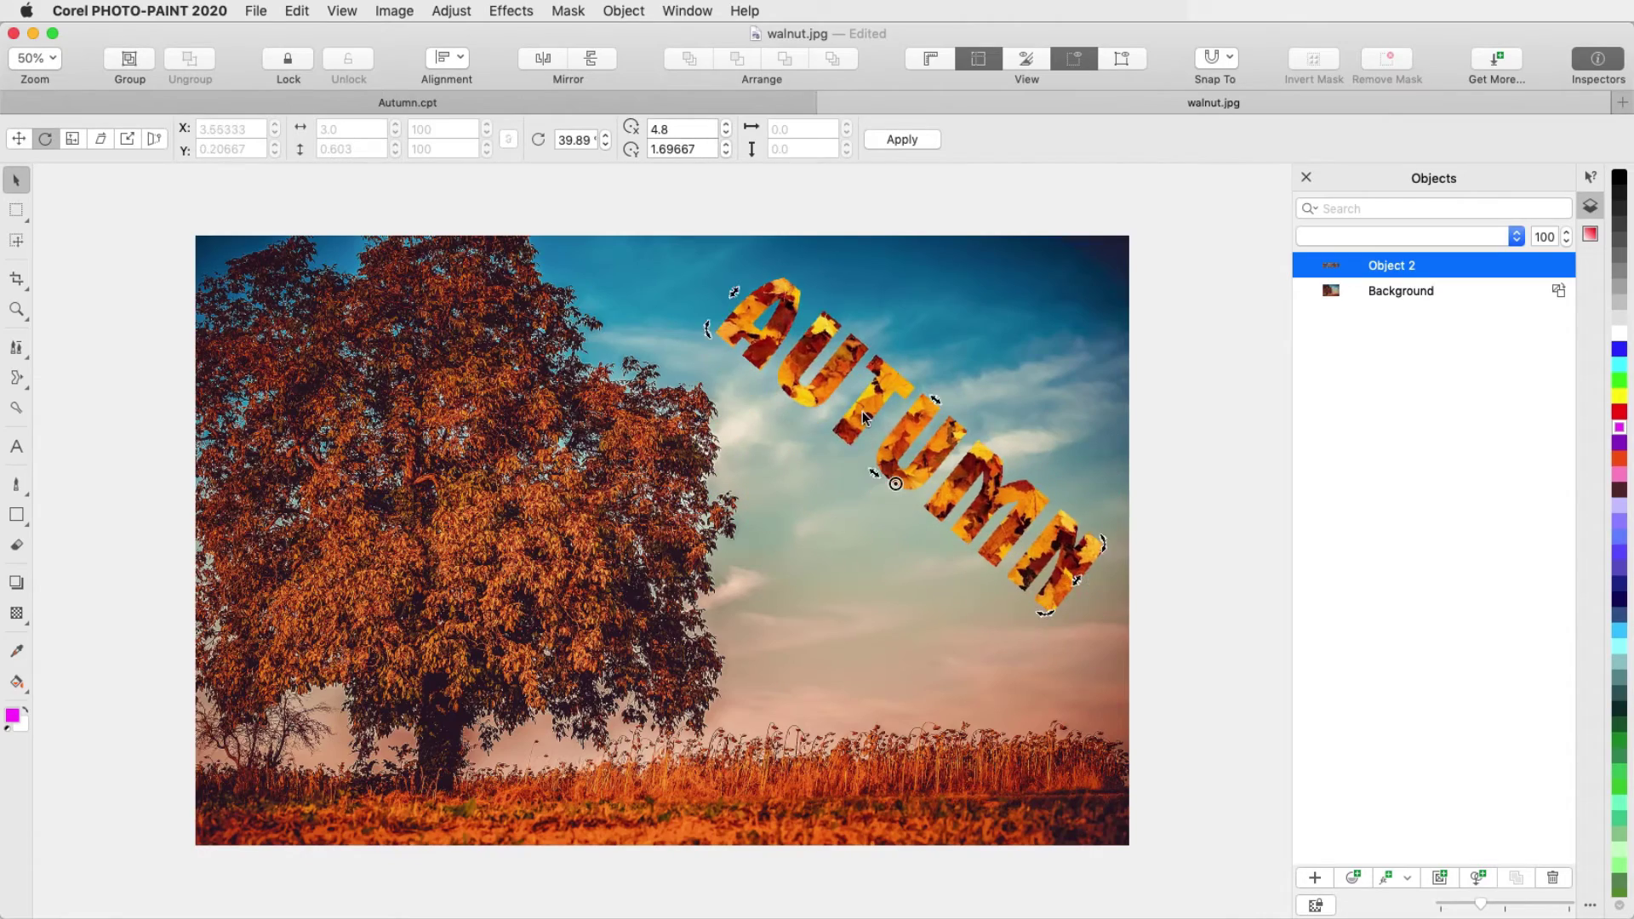
pyautogui.click(1356, 294)
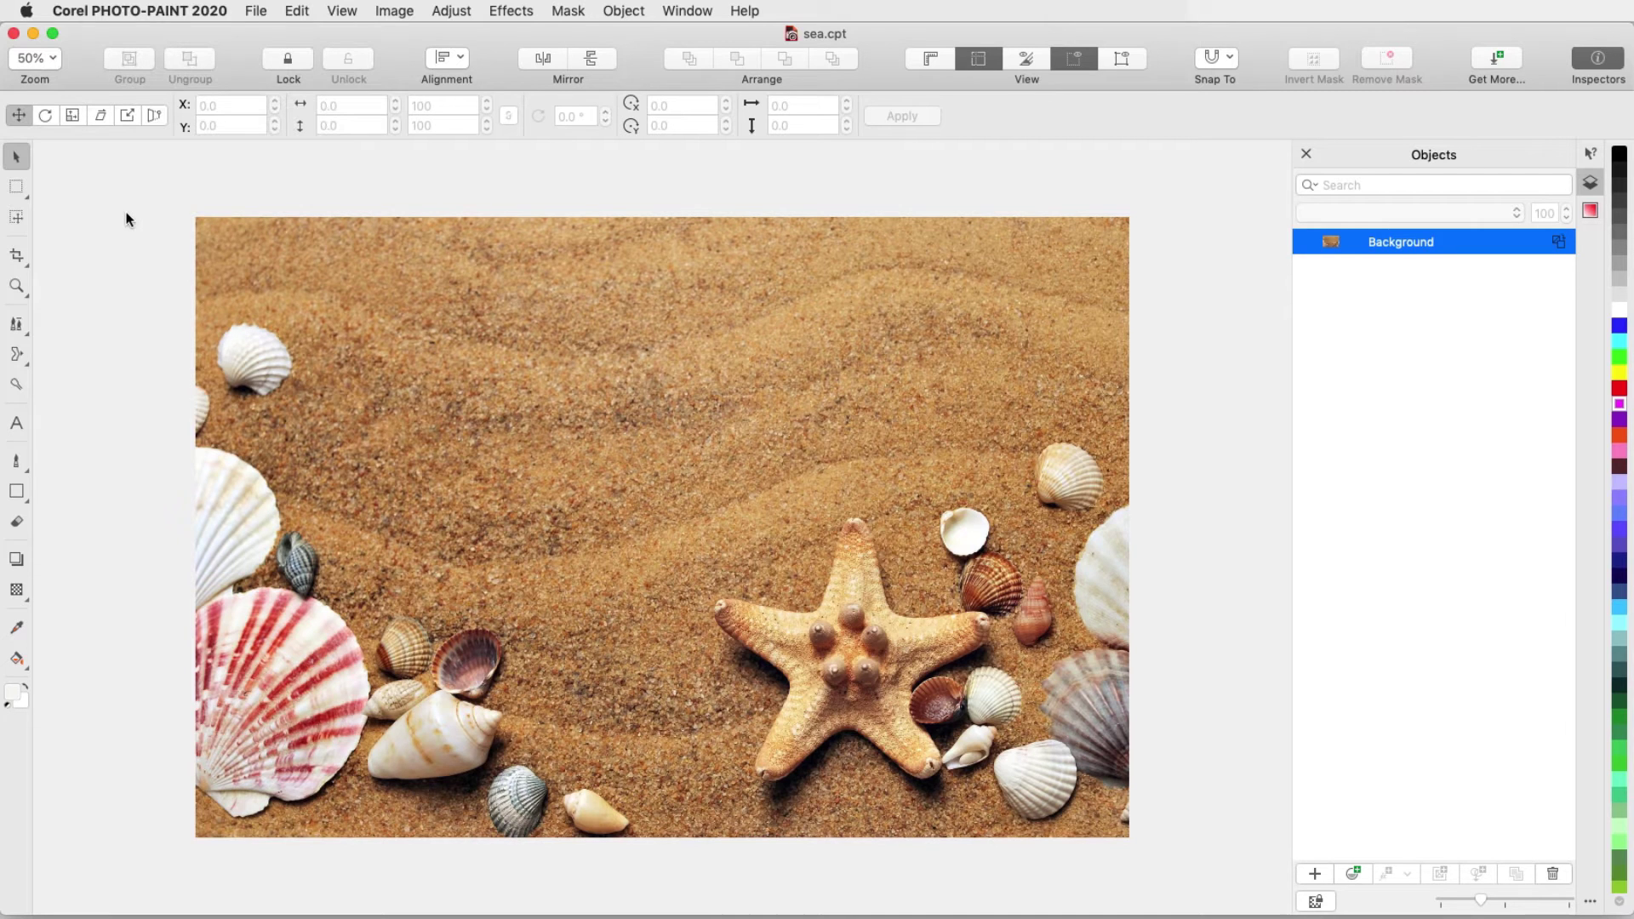
# Set up centred, light-cyan text in Seagull Hv BT Semi-condensed at 36 pt.
pyautogui.click(16, 426)
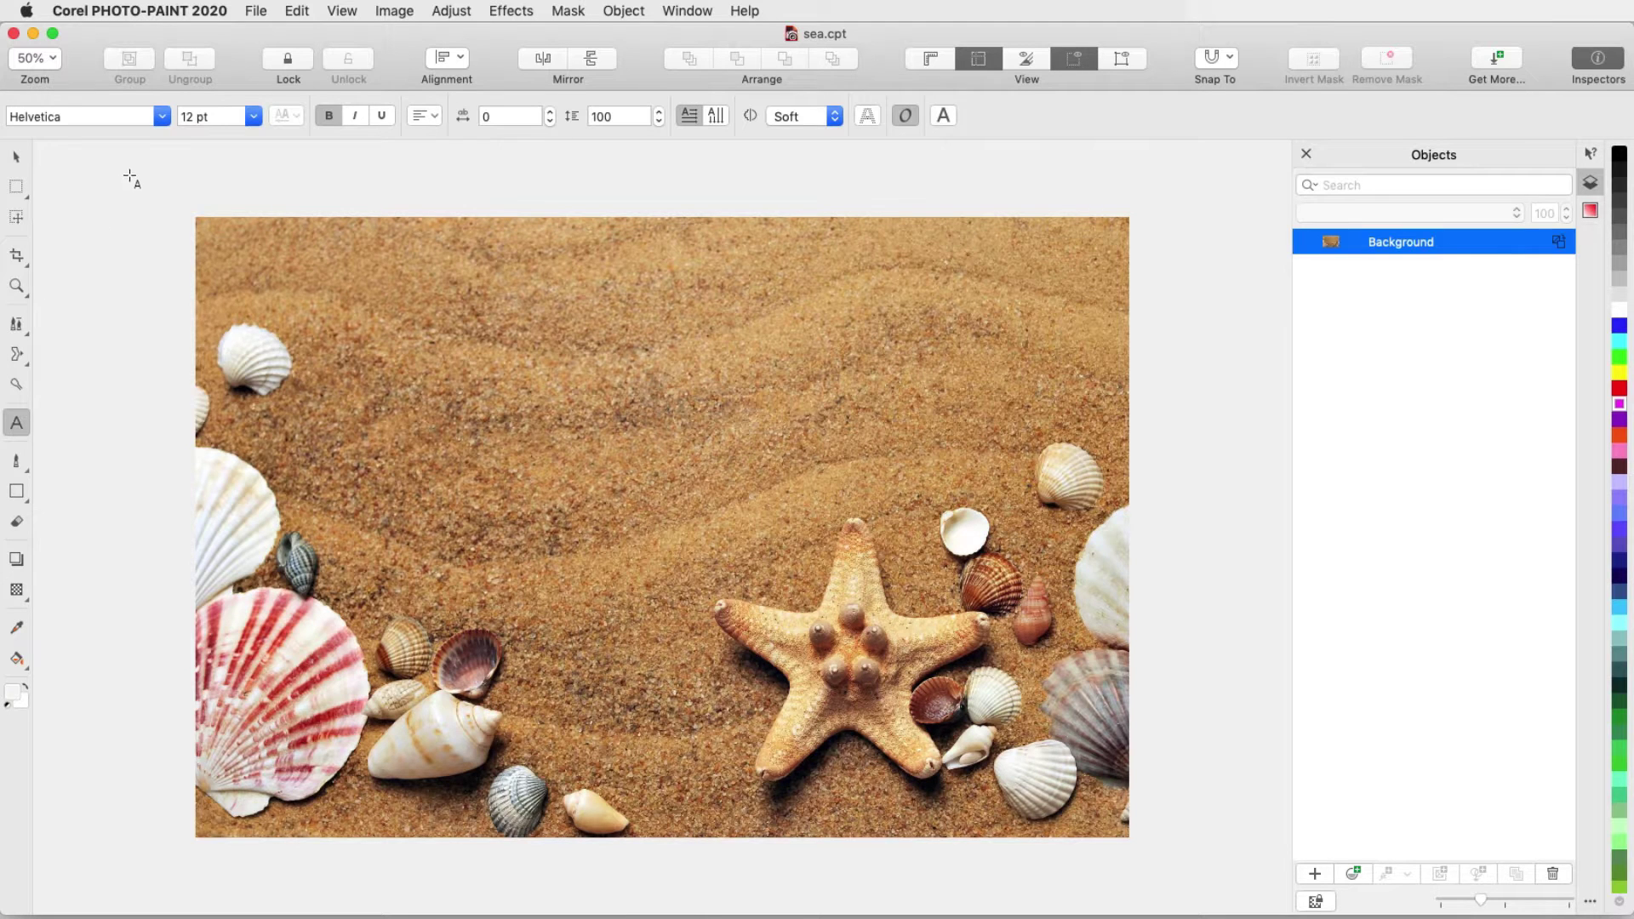
pyautogui.click(163, 121)
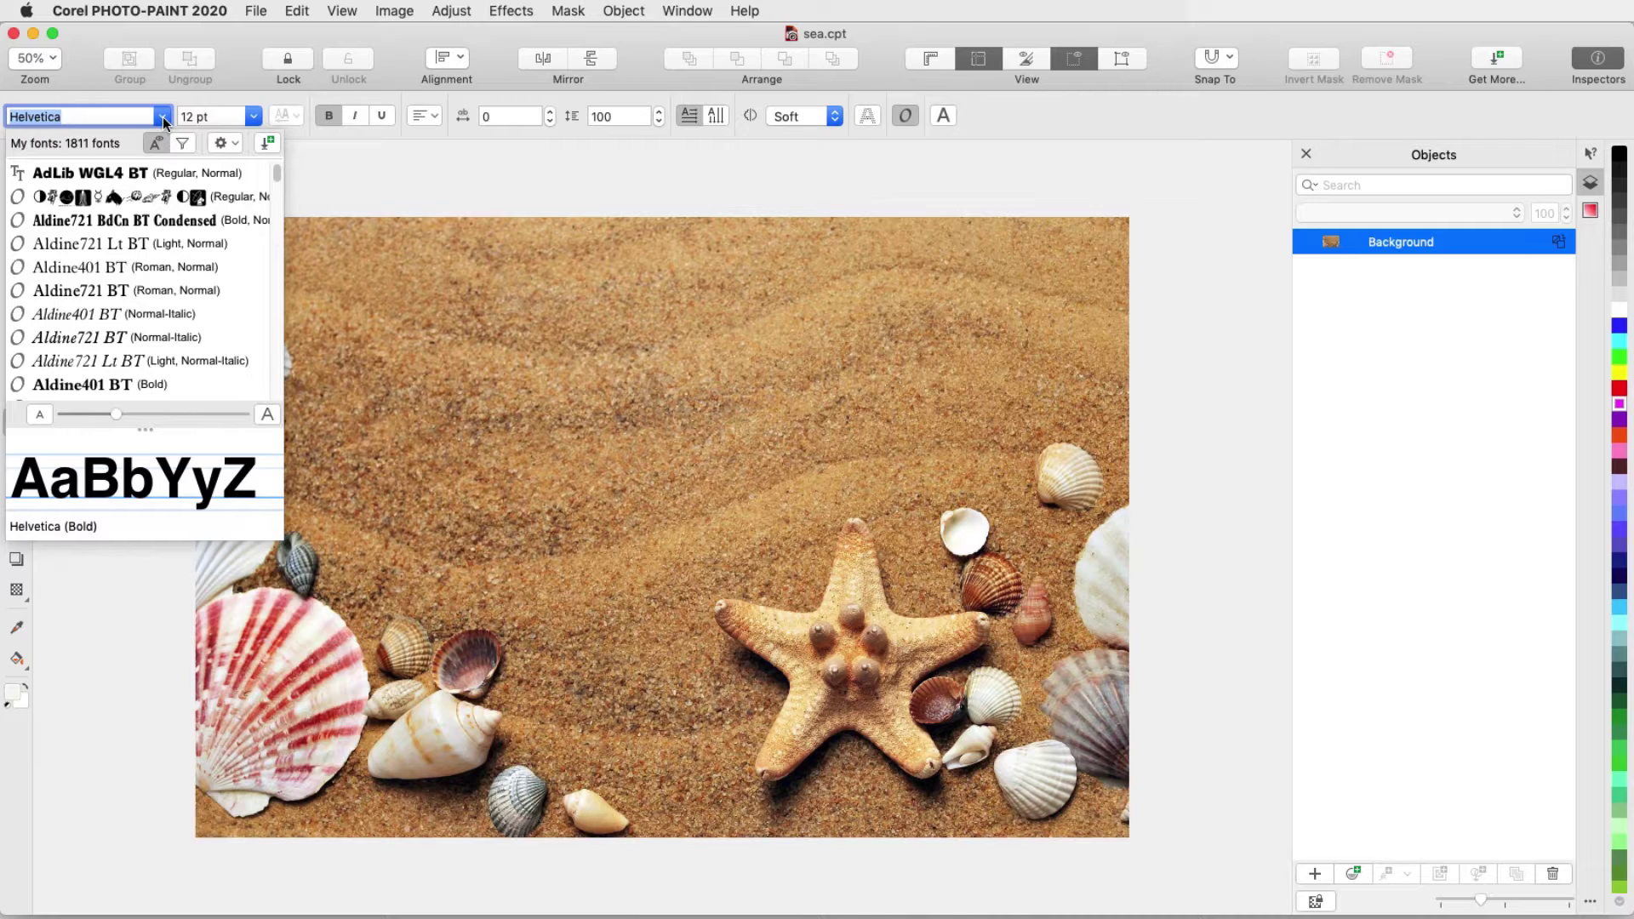
pyautogui.write('seag')
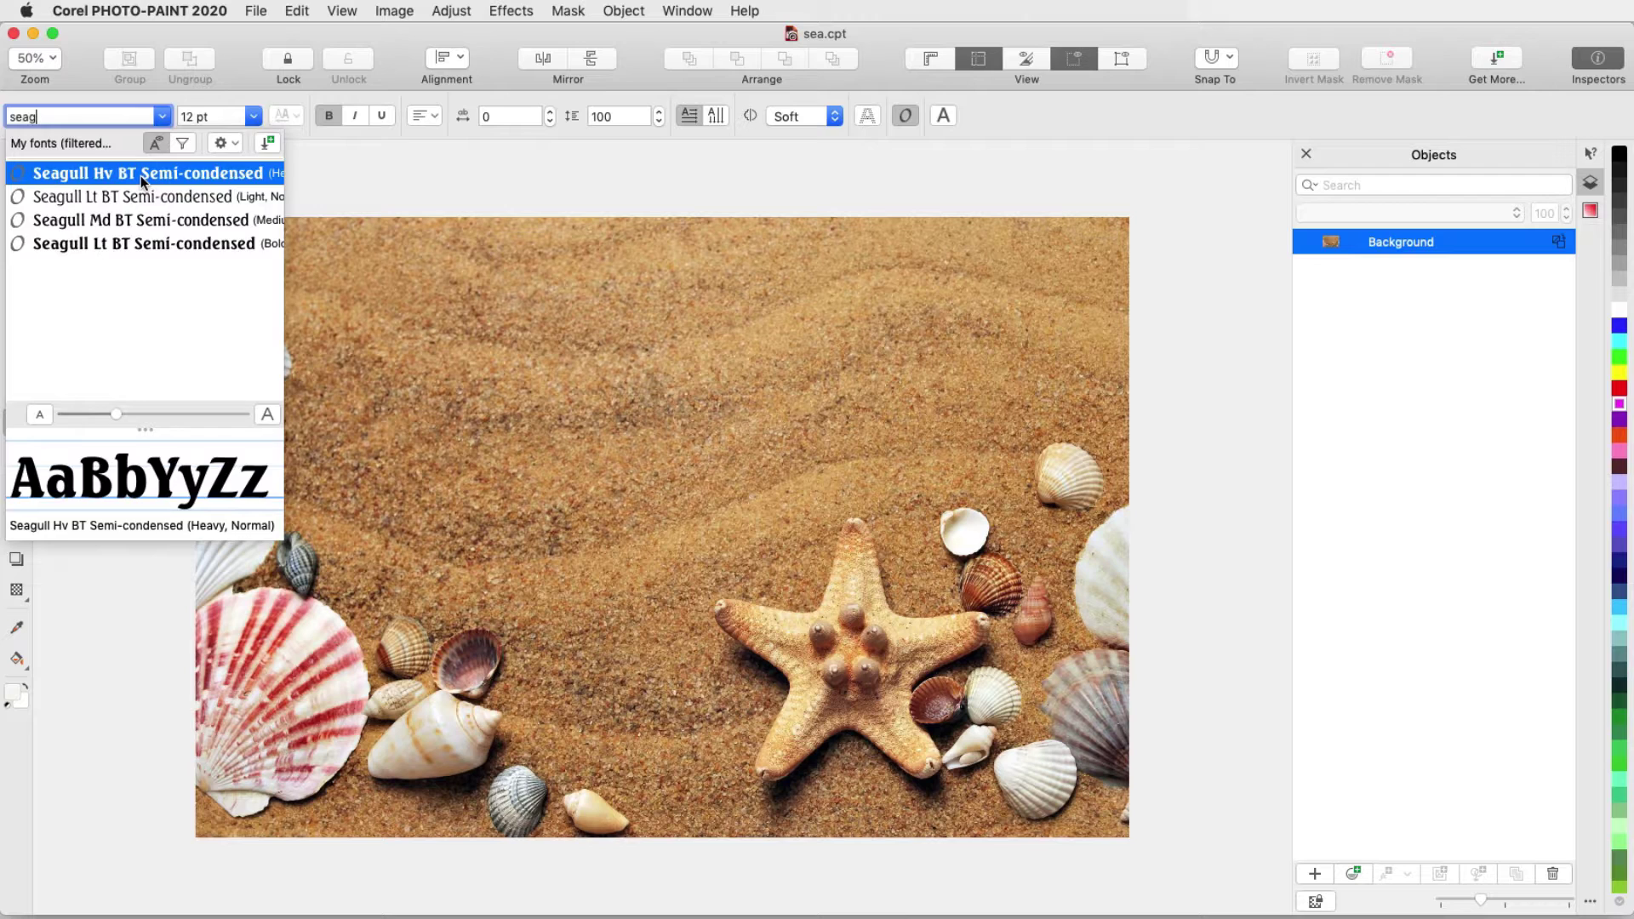
pyautogui.click(142, 176)
pyautogui.click(254, 117)
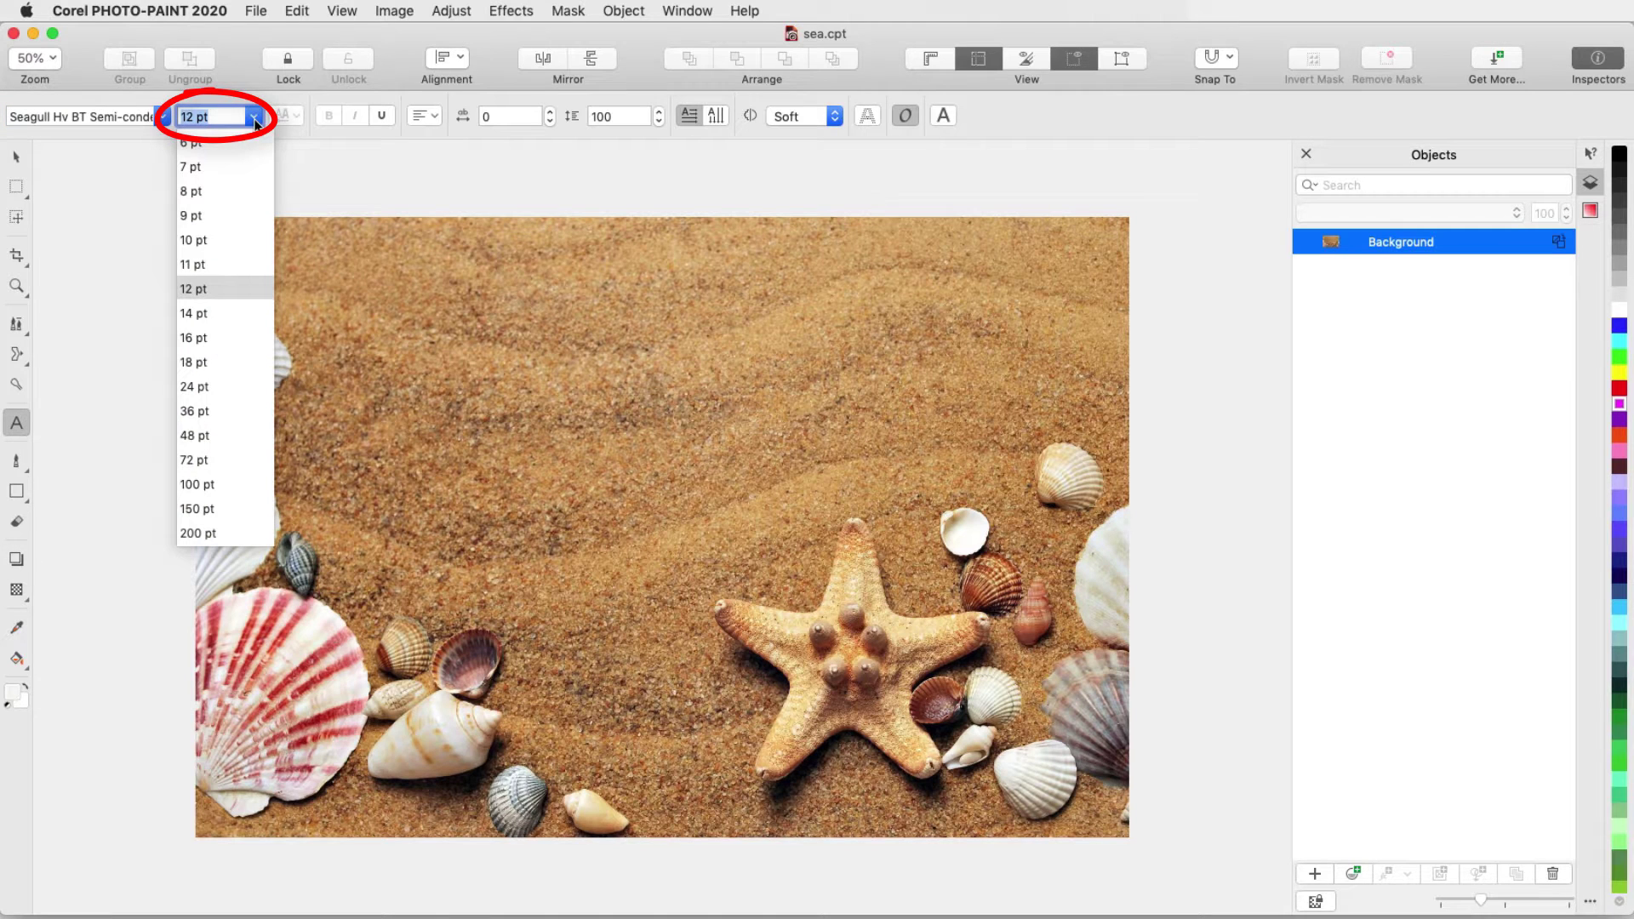
pyautogui.click(213, 414)
pyautogui.click(423, 116)
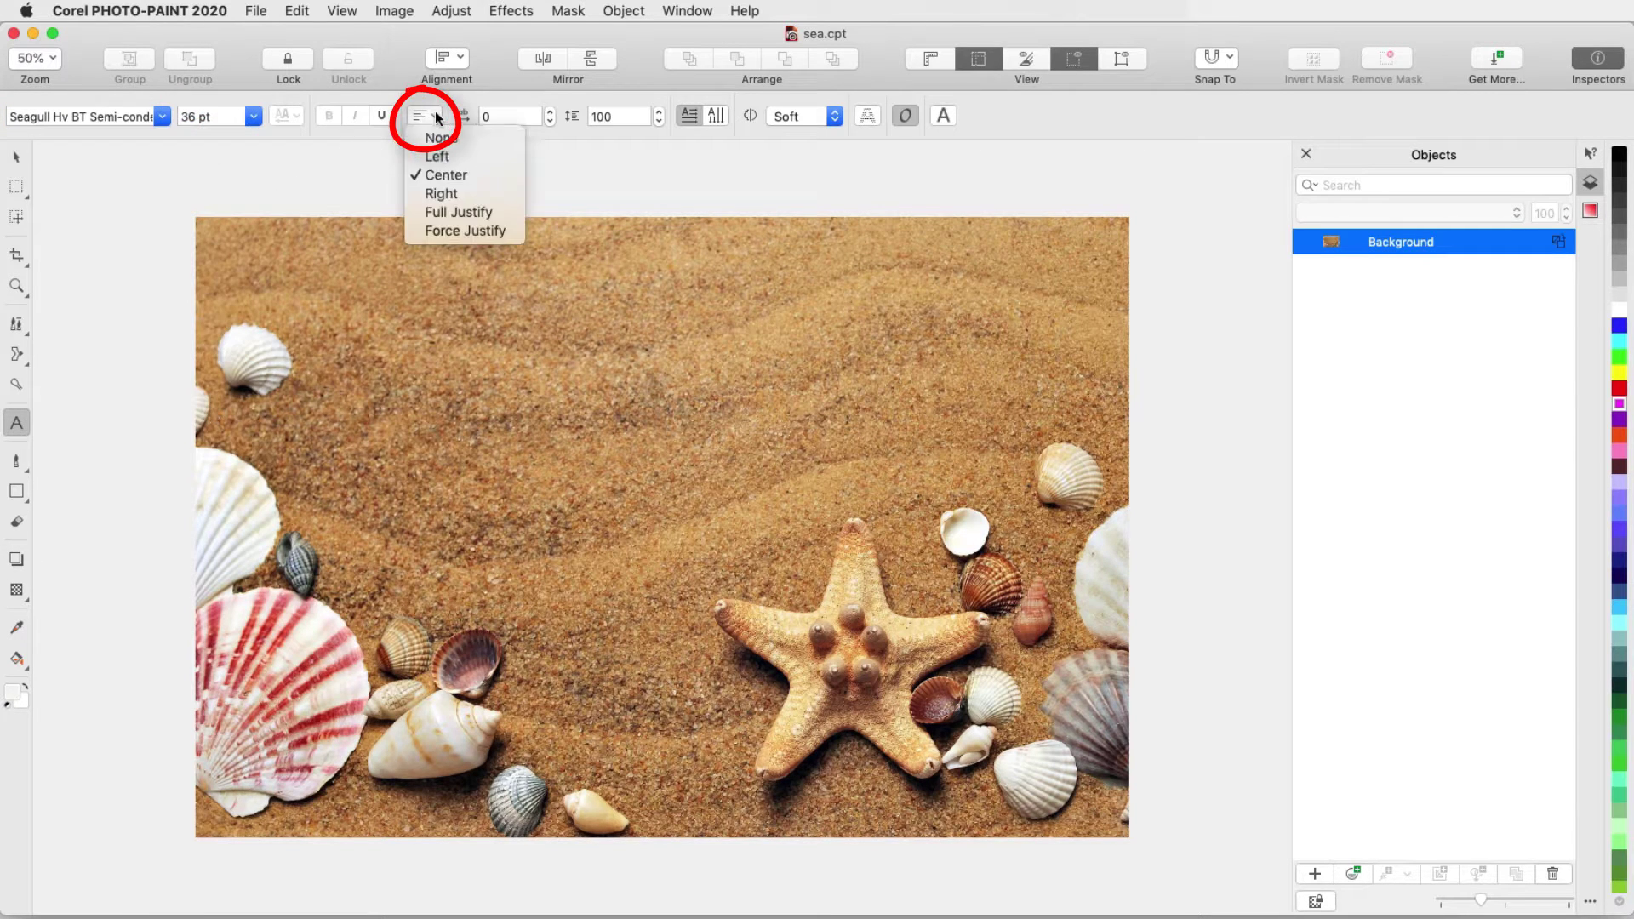
pyautogui.click(451, 176)
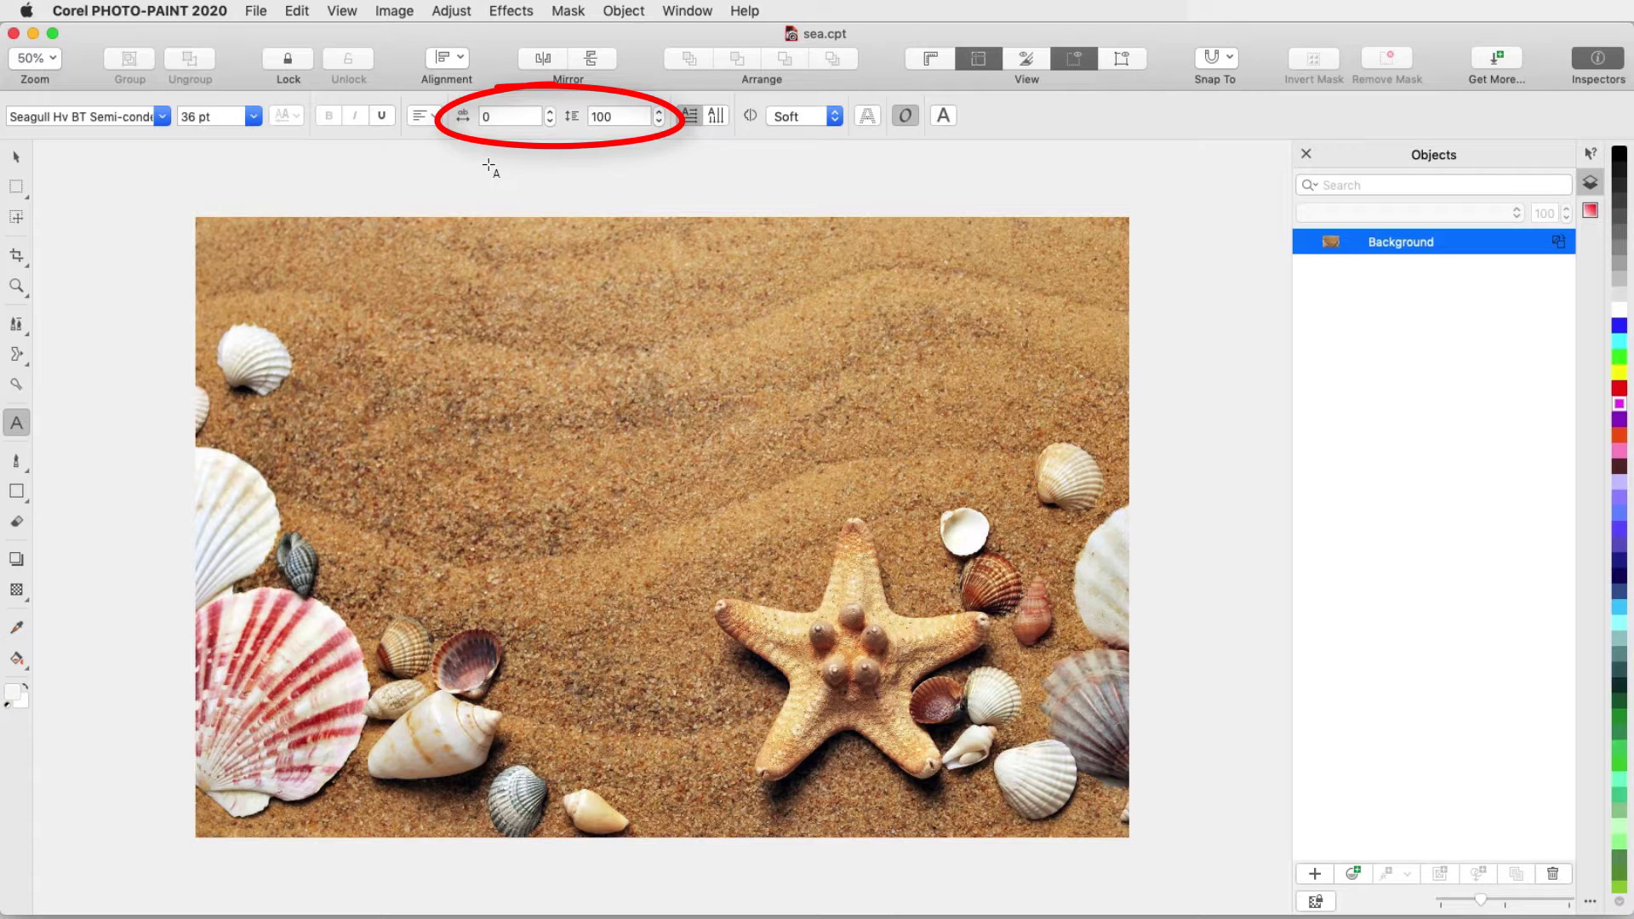
pyautogui.click(1620, 624)
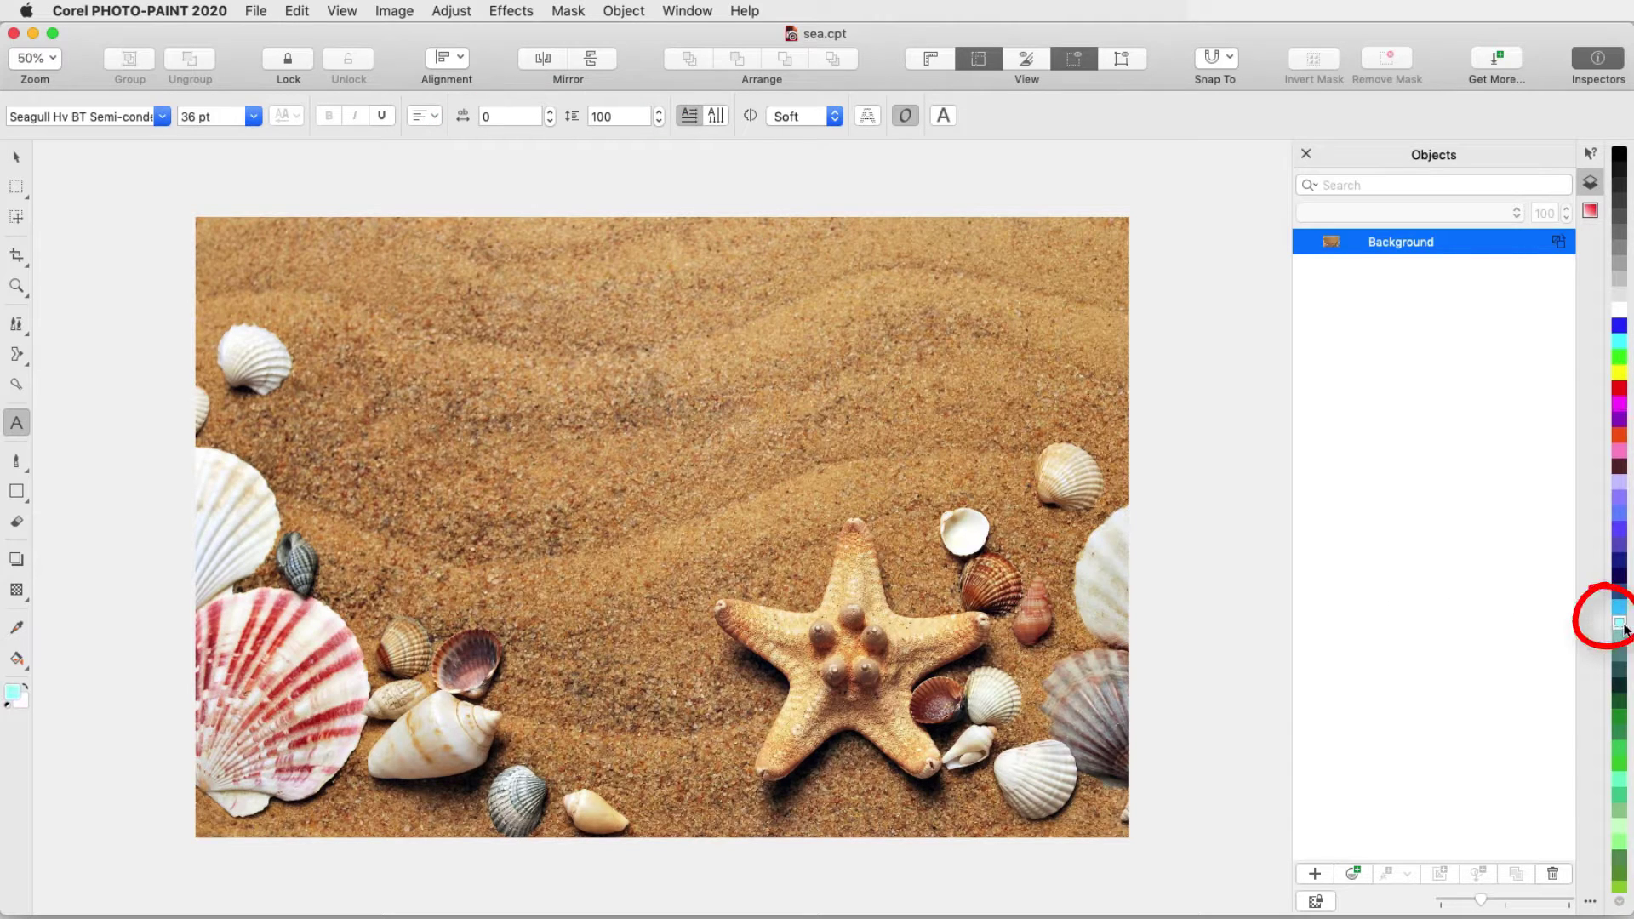
# Type 'summer' and 'memories!' on two lines near the top centre of the sand, then commit it.
pyautogui.click(651, 353)
pyautogui.write('summ')
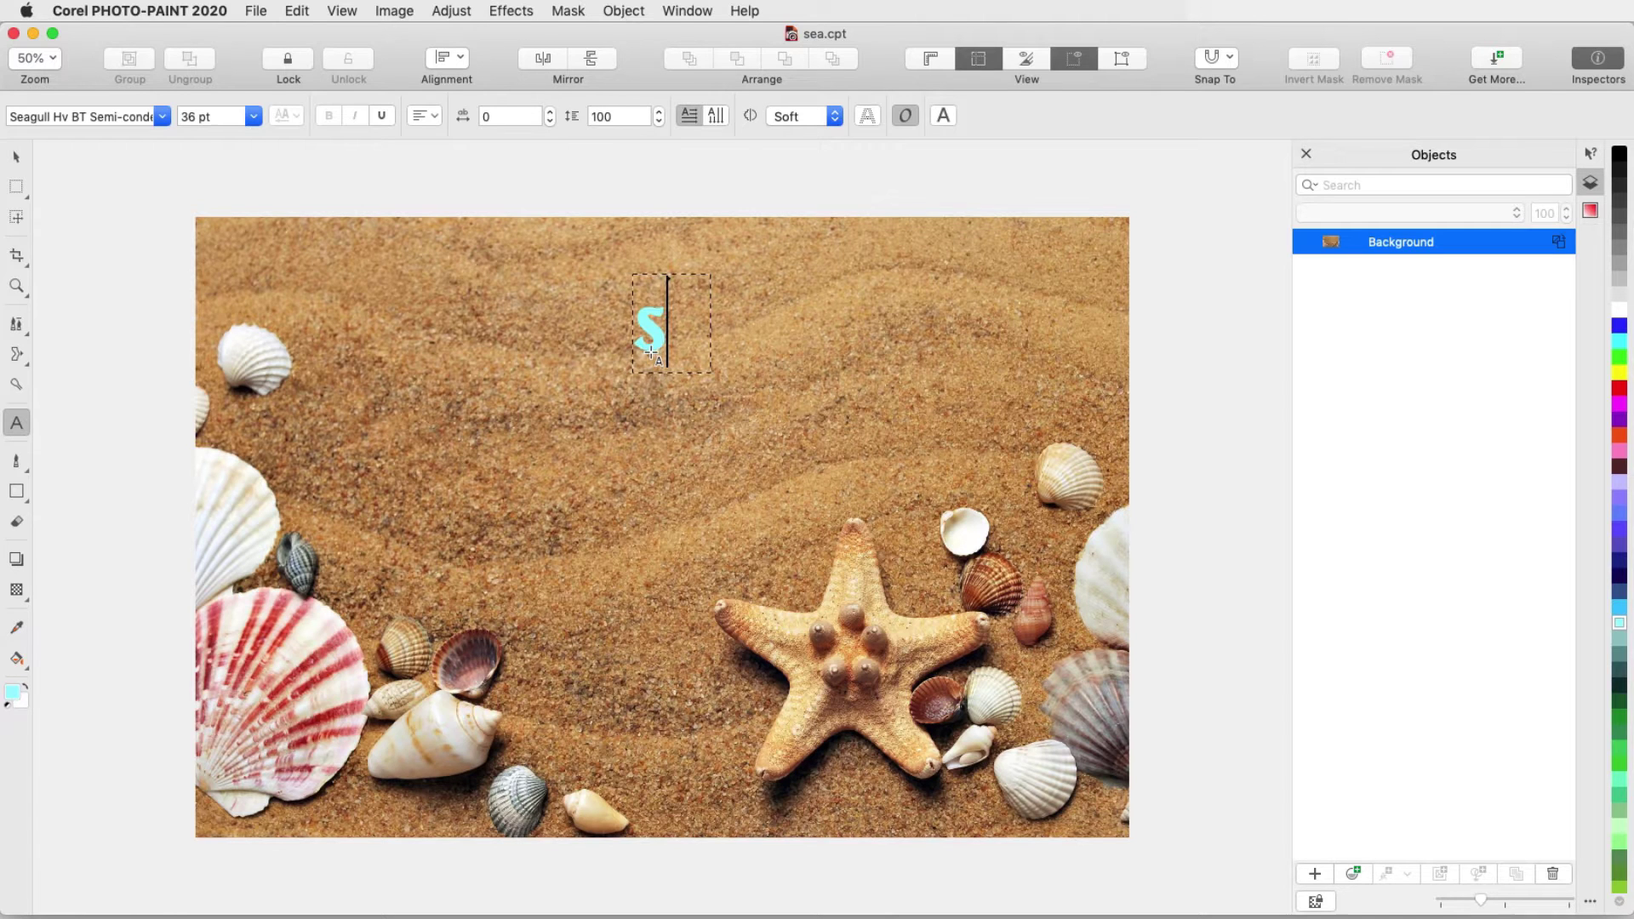
pyautogui.write('er')
pyautogui.press('Return')
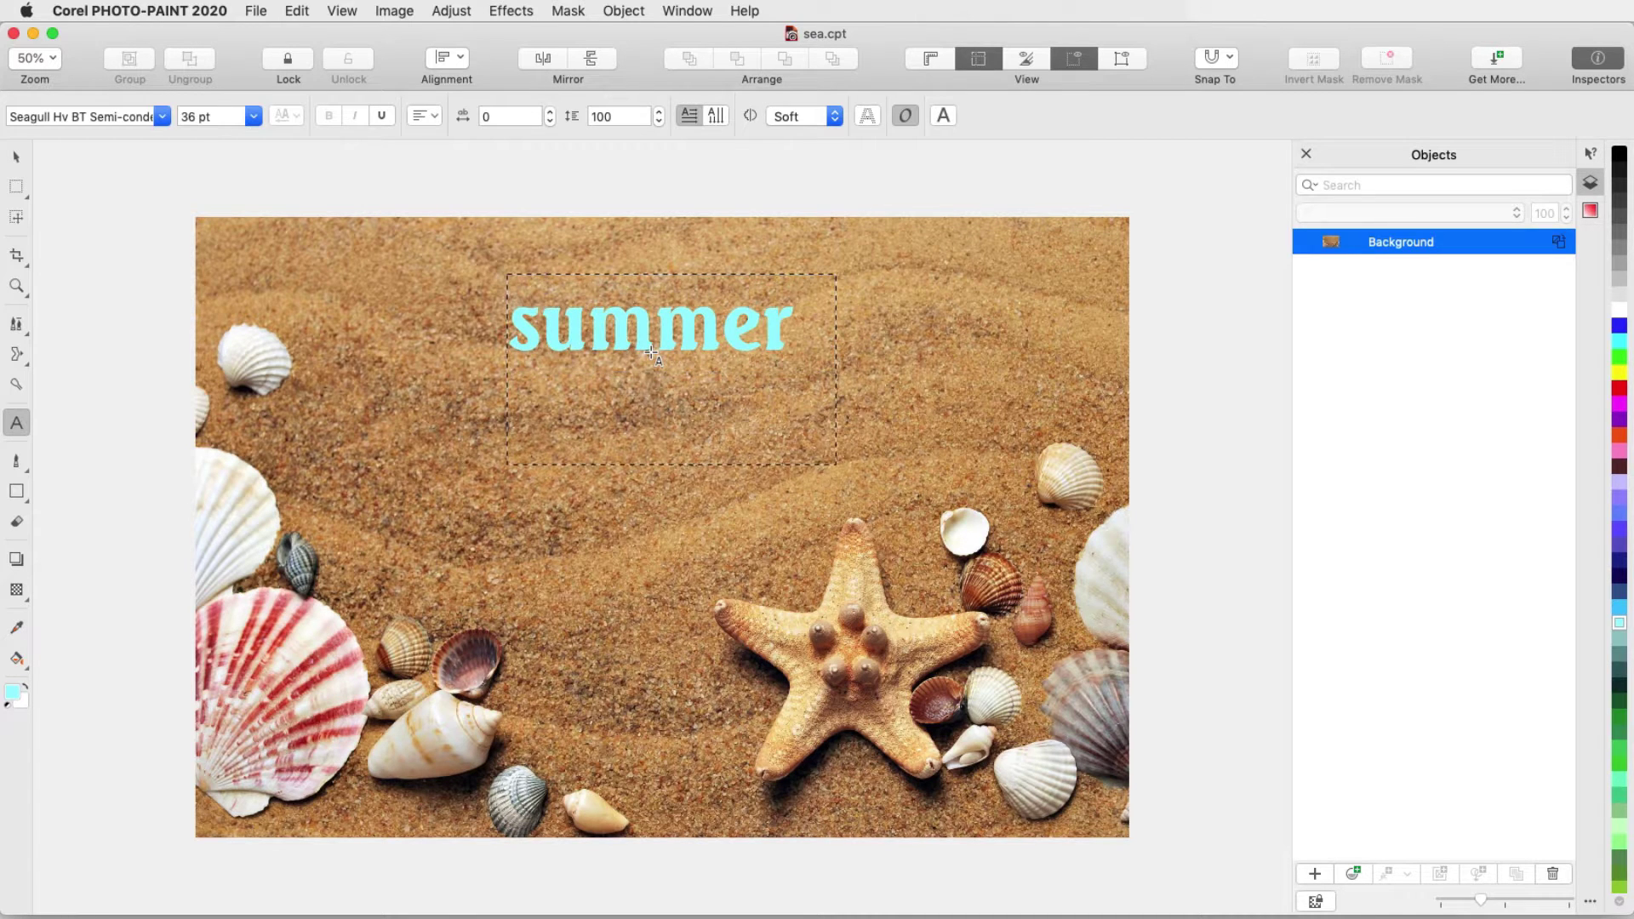
pyautogui.write('memories!')
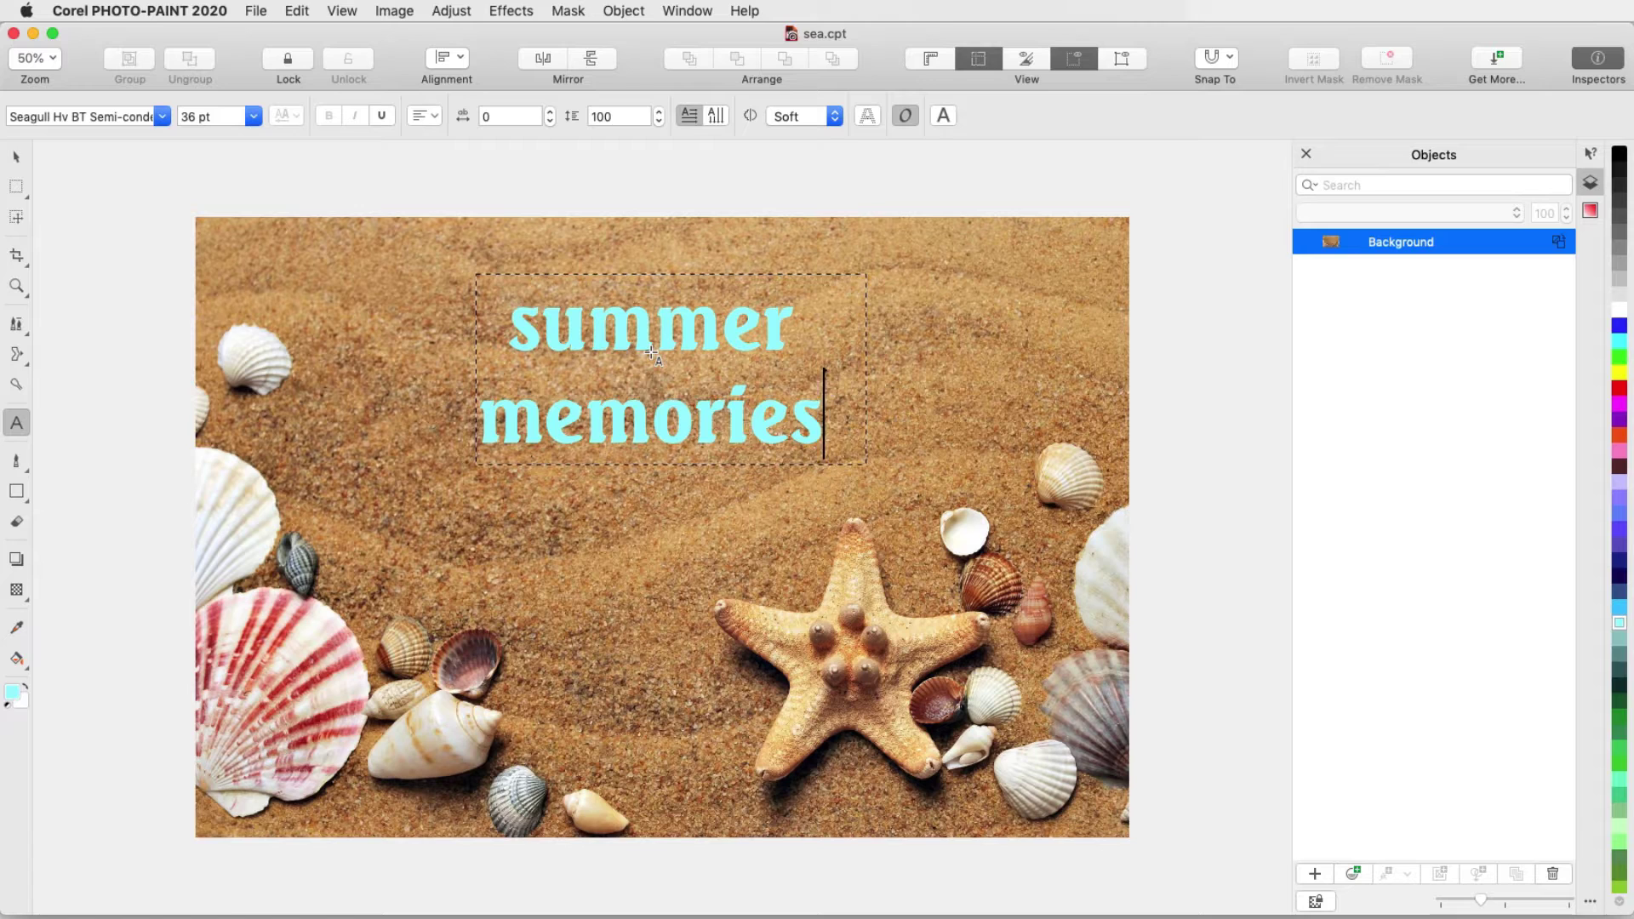
pyautogui.click(681, 498)
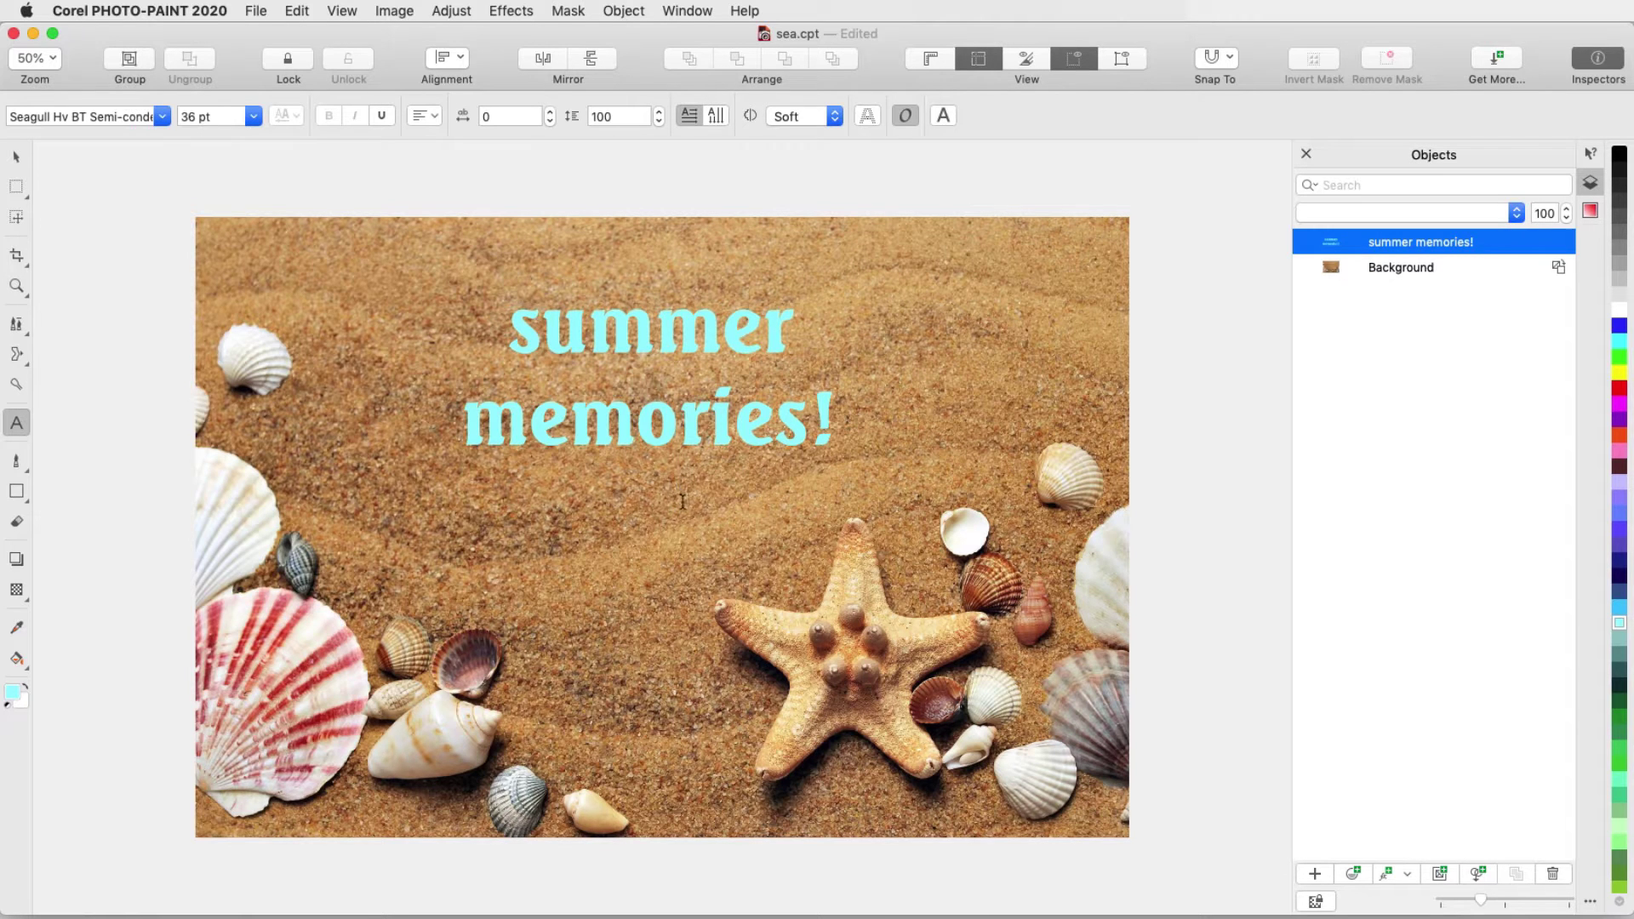
# Replace 'memories' with 'adventures' in the title's second line.
pyautogui.click(492, 425)
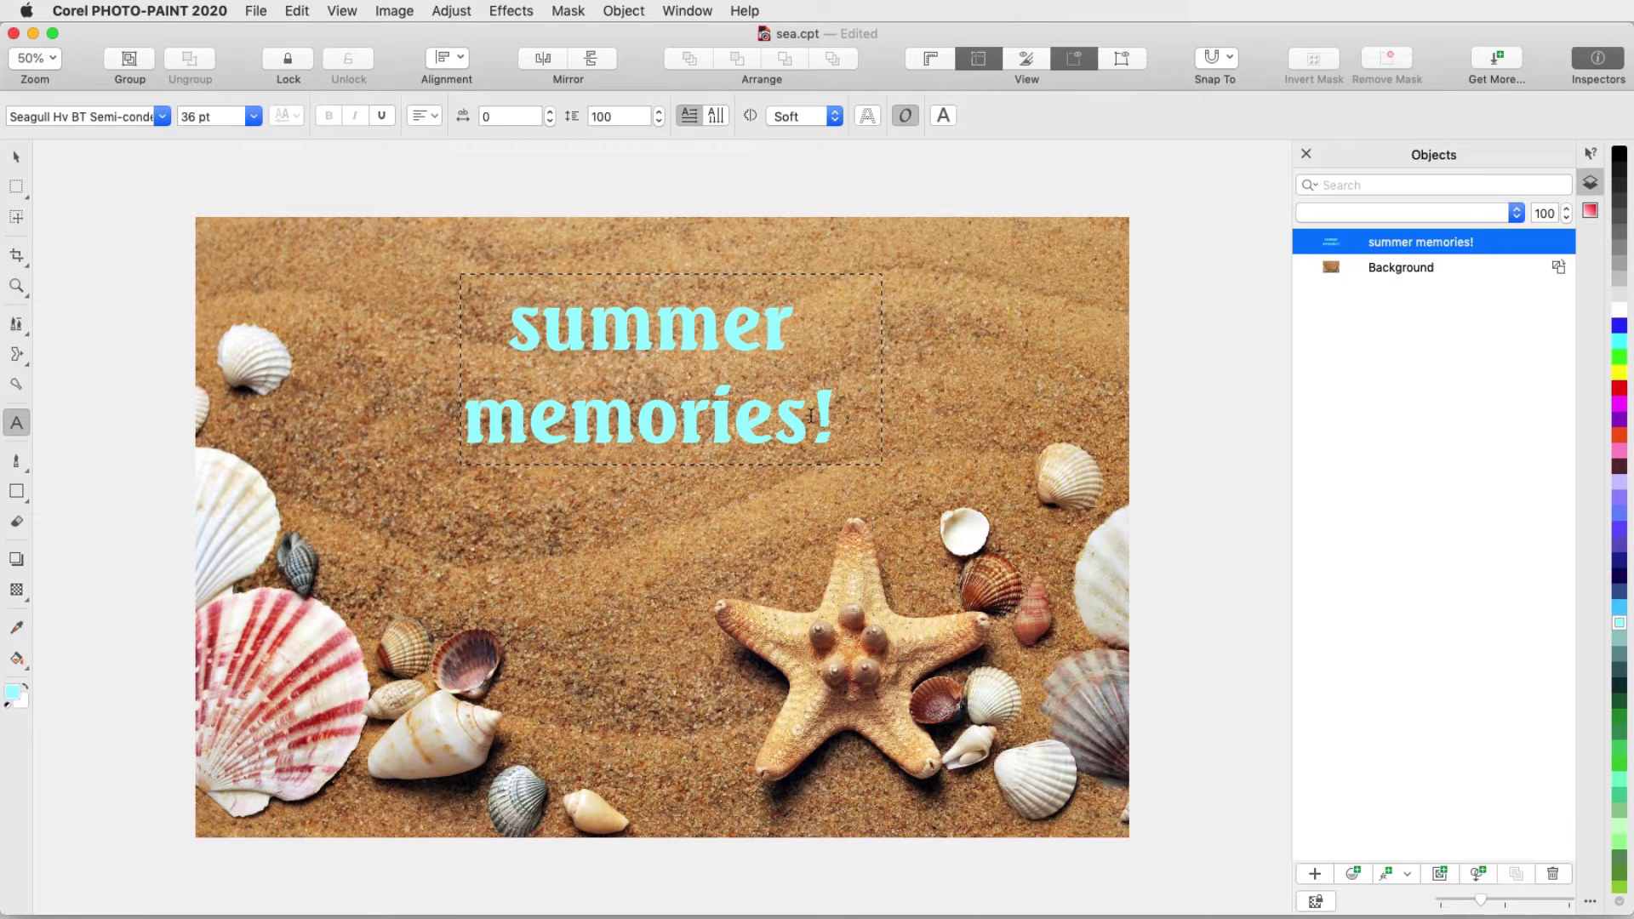
pyautogui.moveTo(808, 419); pyautogui.dragTo(478, 426)
pyautogui.write('adventures')
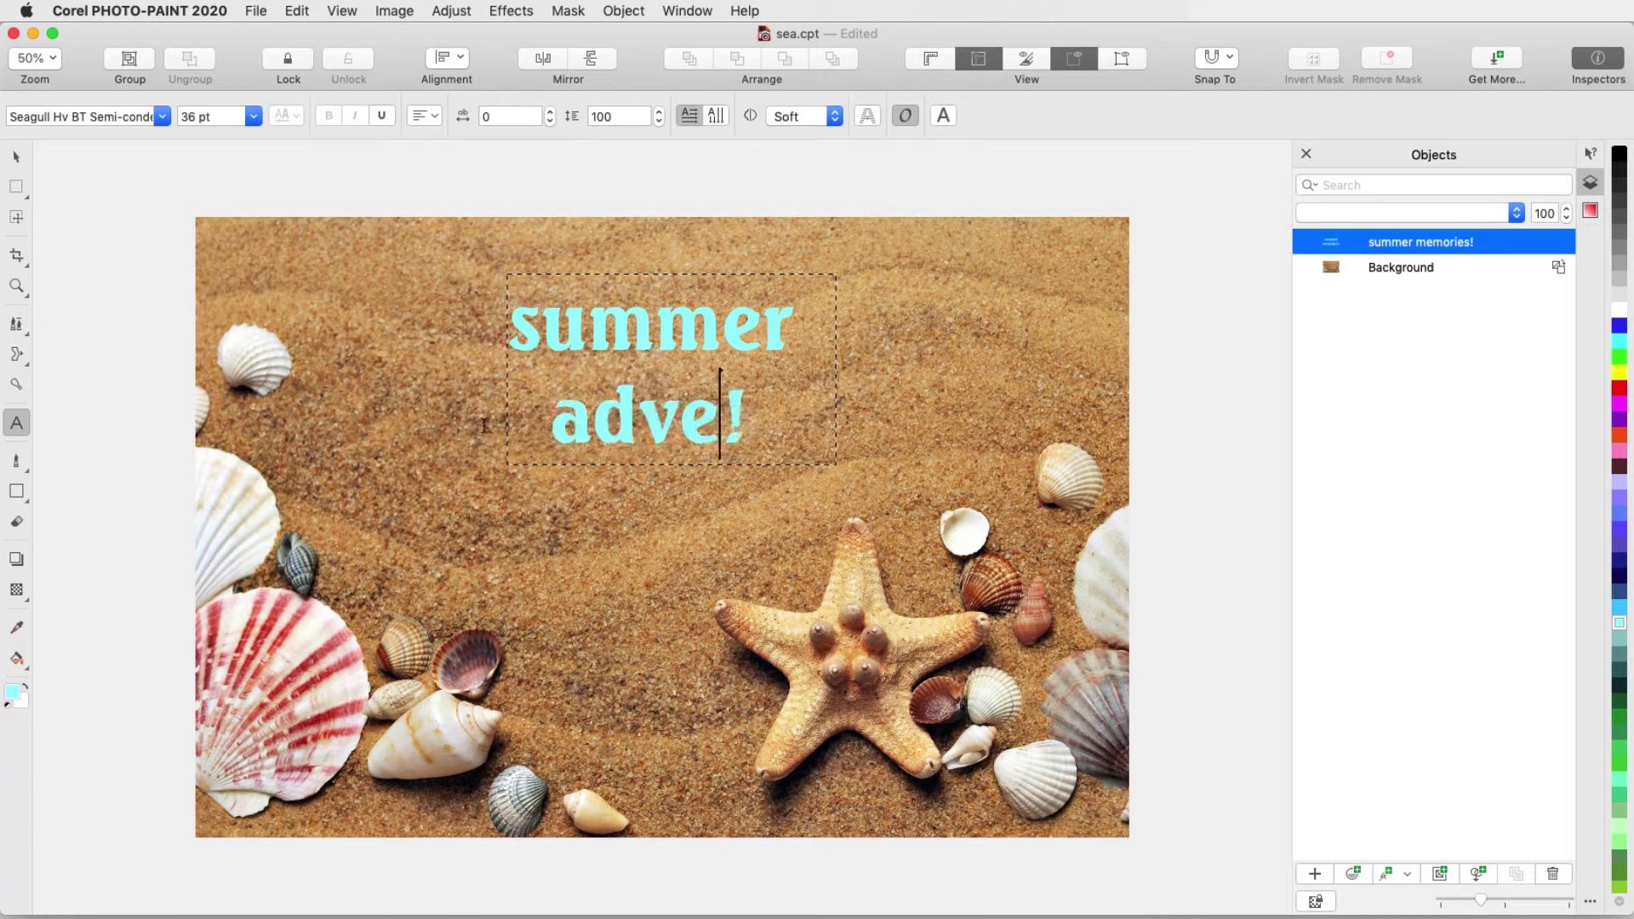
# Set the adventures! line to Broadway BT at 40 pt.
pyautogui.moveTo(864, 419); pyautogui.dragTo(436, 419)
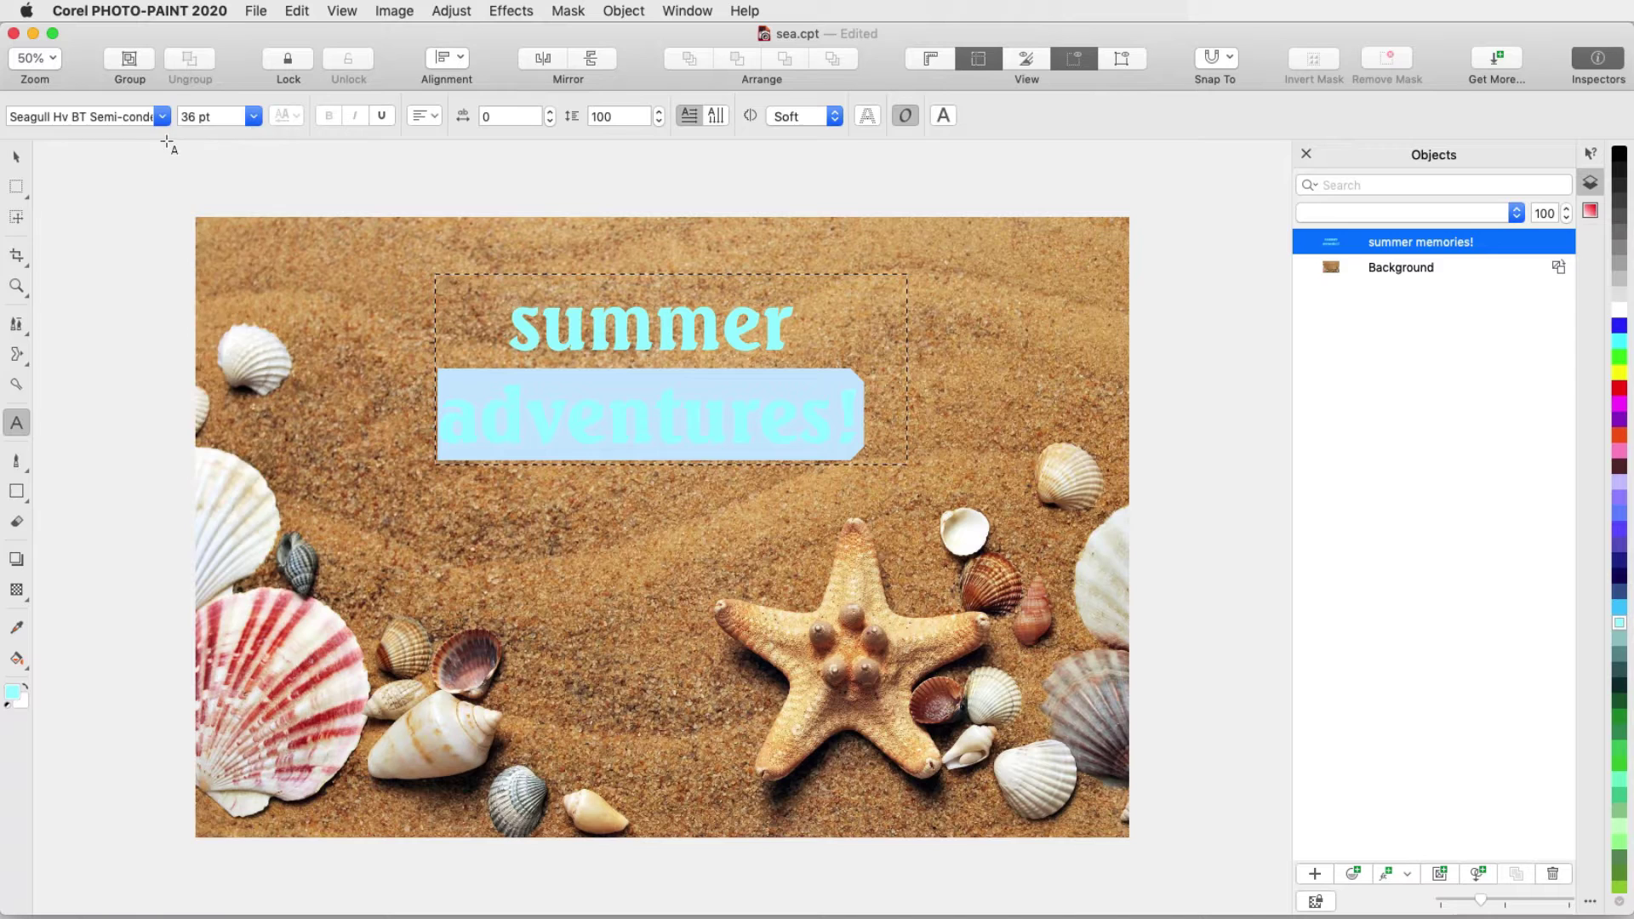
pyautogui.click(163, 117)
pyautogui.write('broadway')
pyautogui.press('Return')
pyautogui.press('Tab')
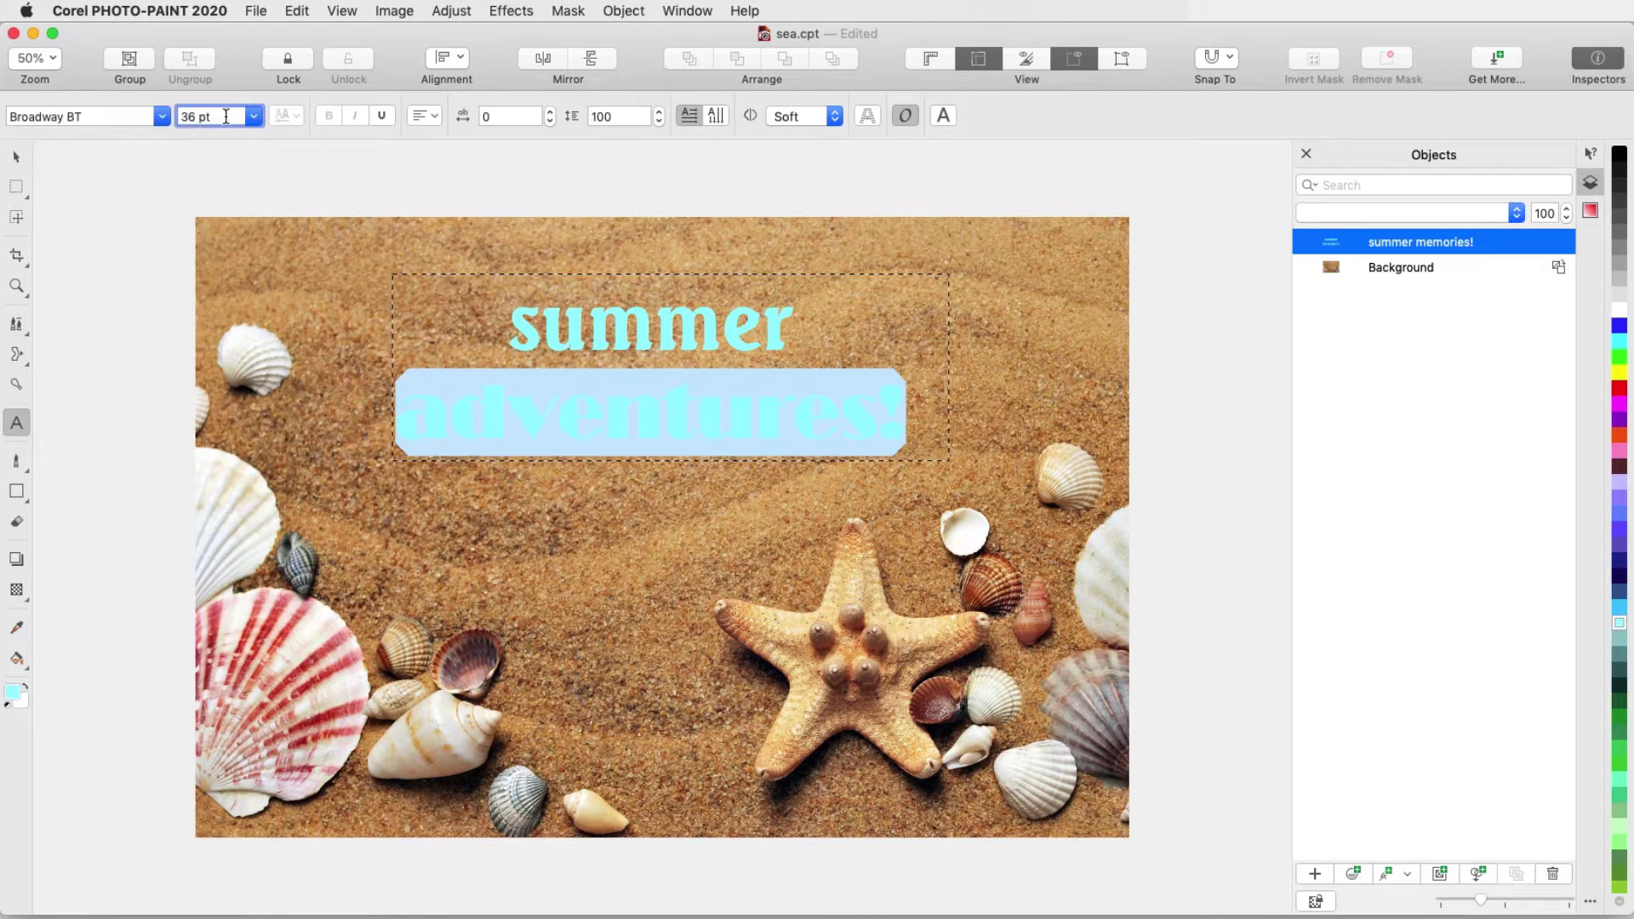
pyautogui.write('40')
pyautogui.press('Return')
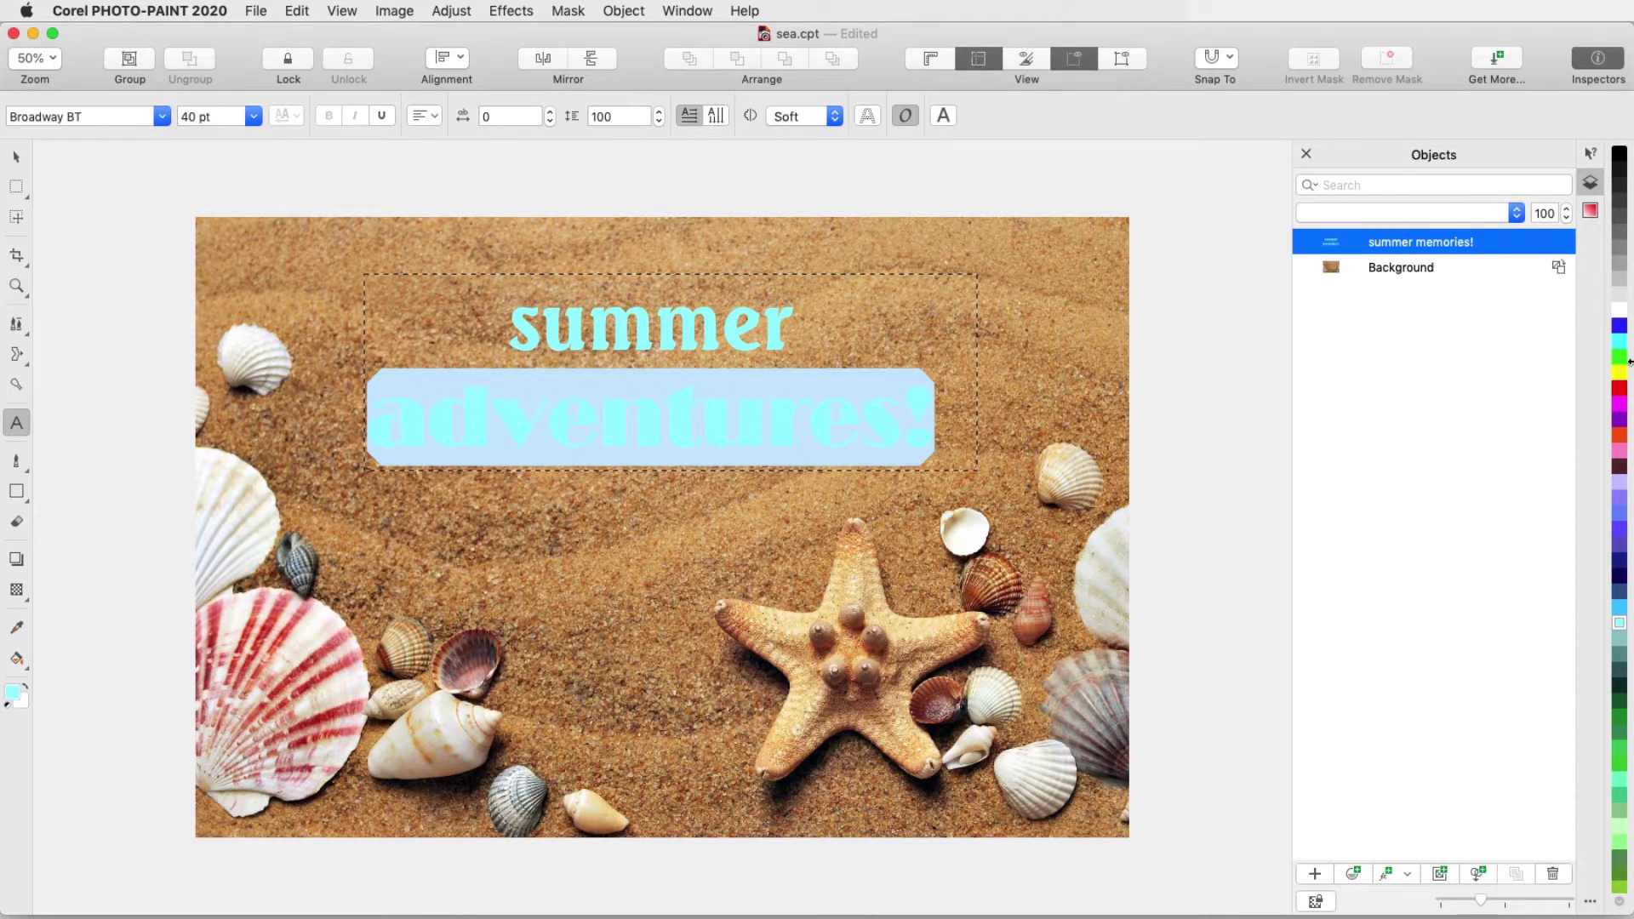
# Colour the adventures! line with a cream sampled from the photo using the eyedropper.
pyautogui.click(1626, 409)
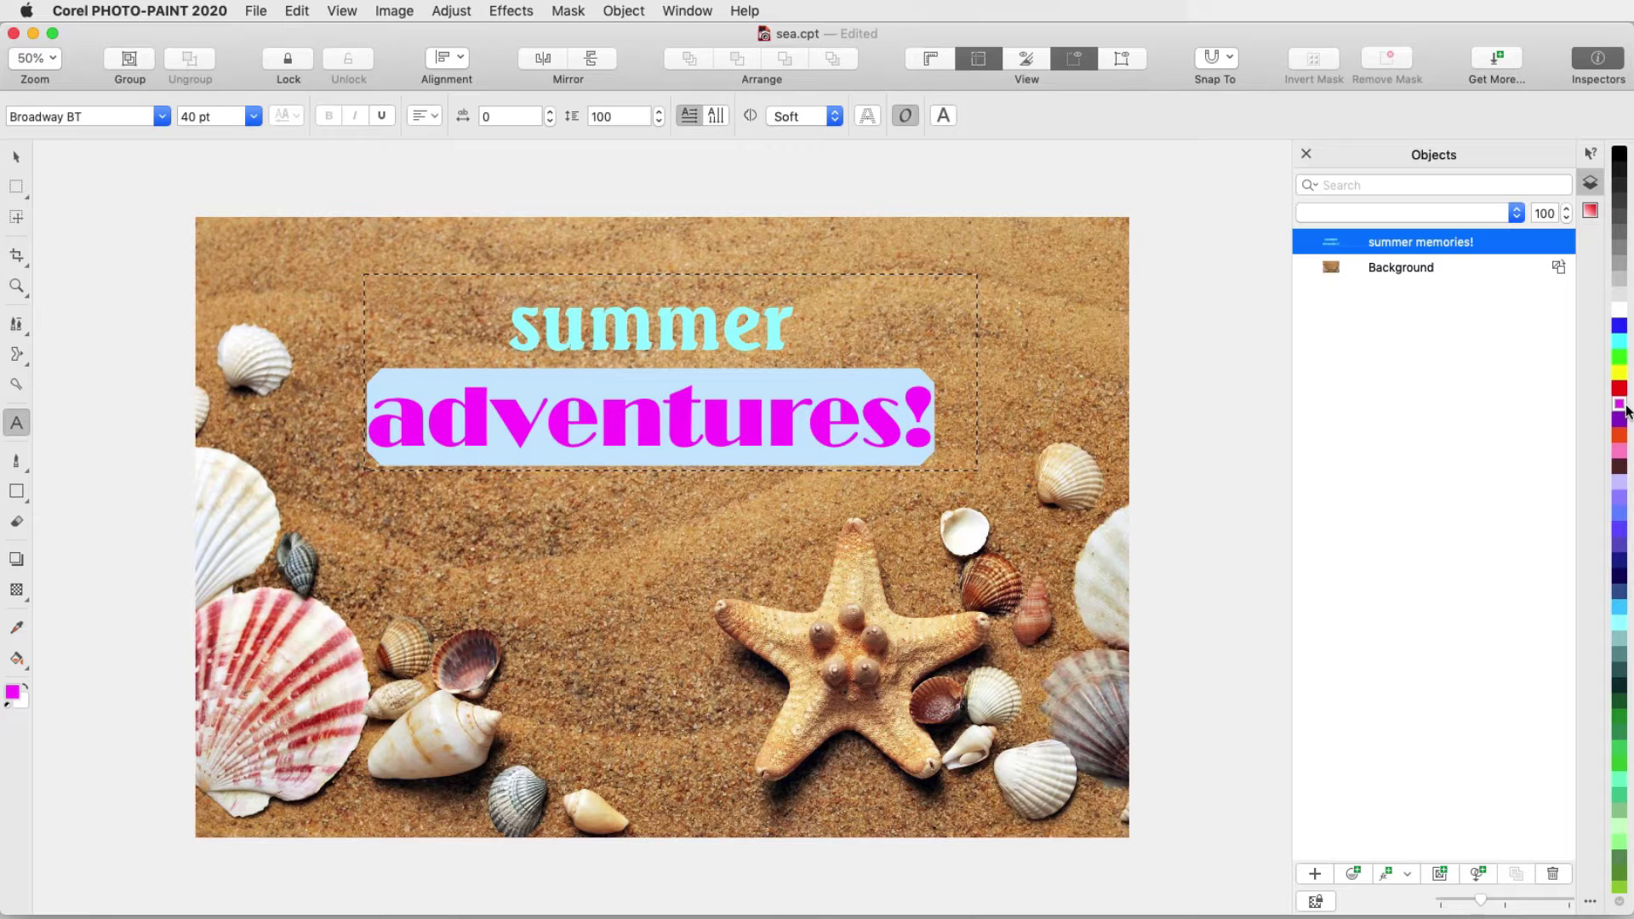
pyautogui.click(1588, 212)
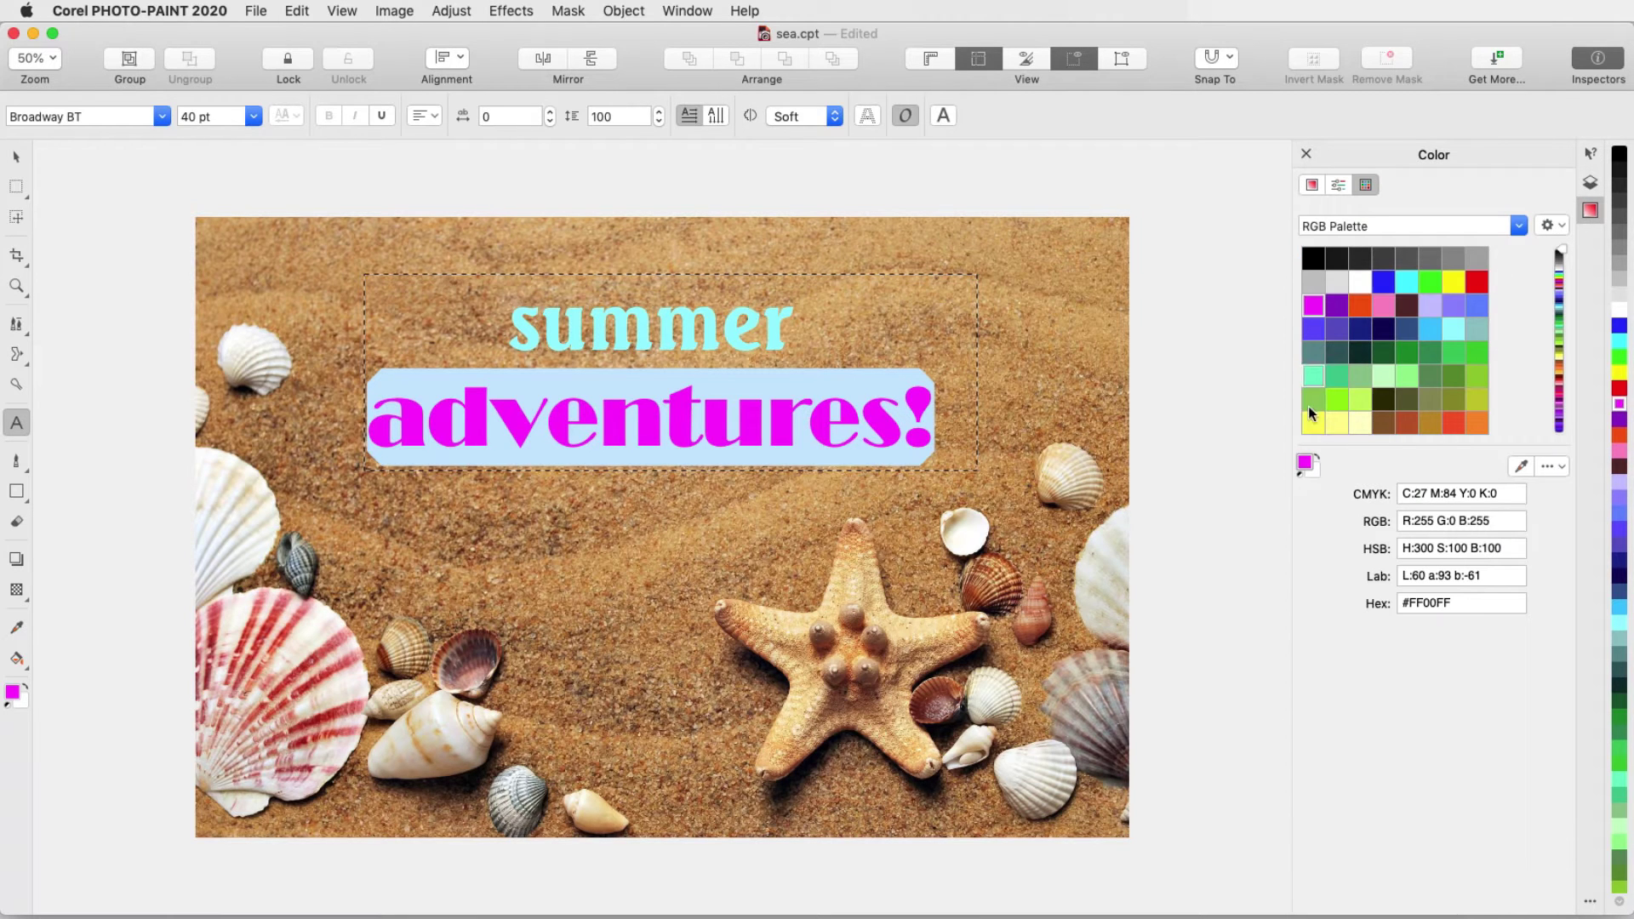
pyautogui.click(1522, 468)
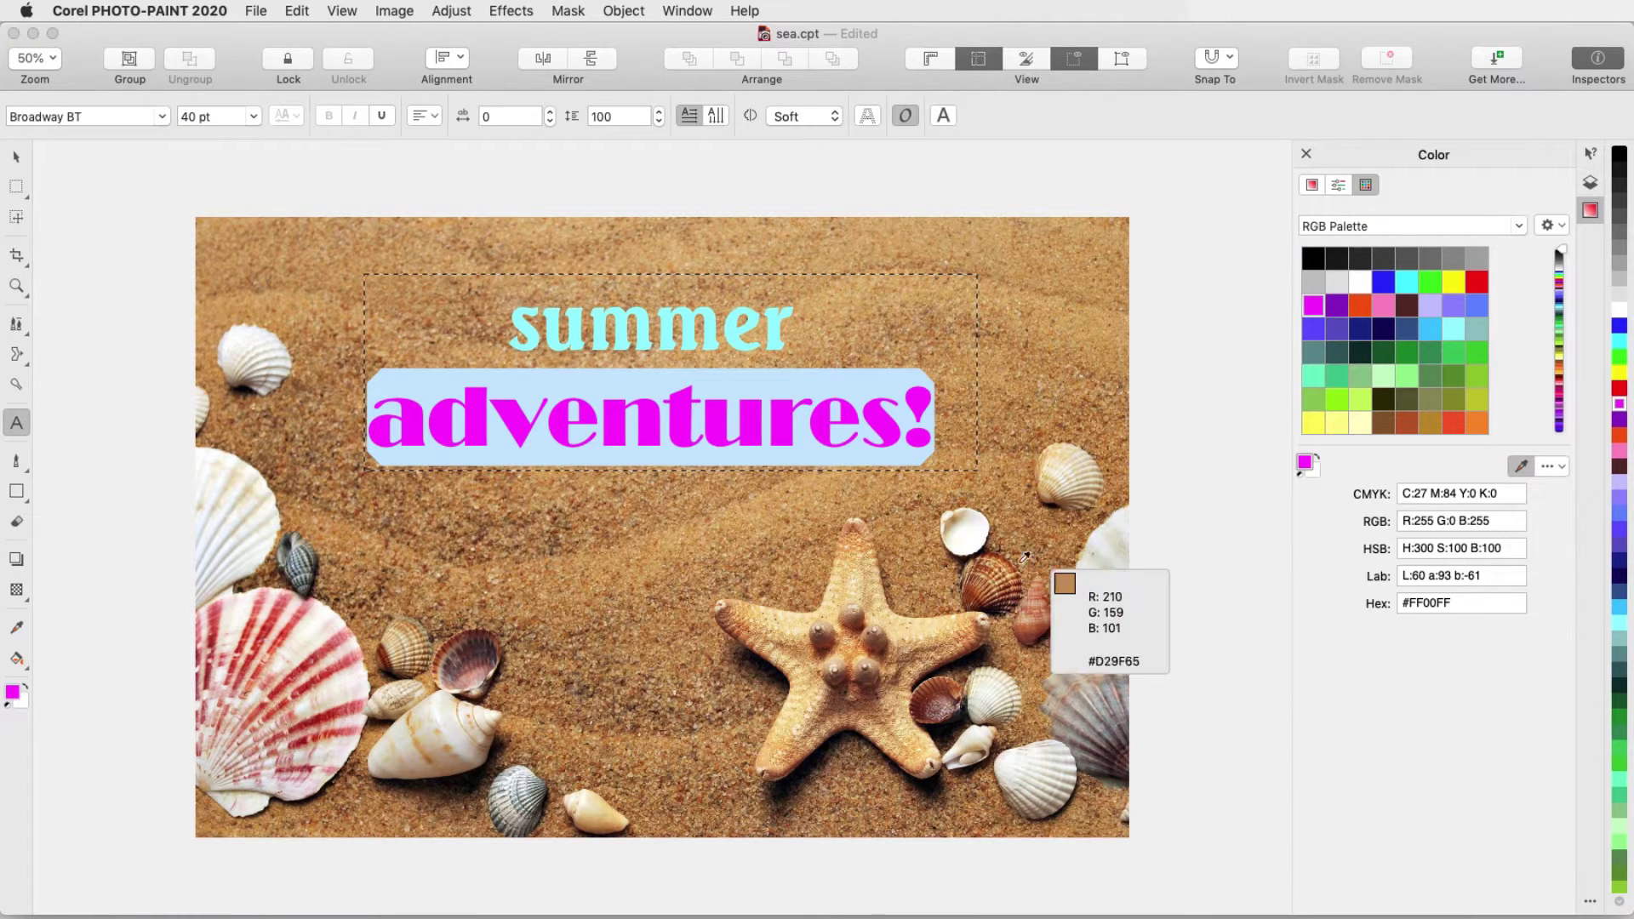
pyautogui.click(965, 533)
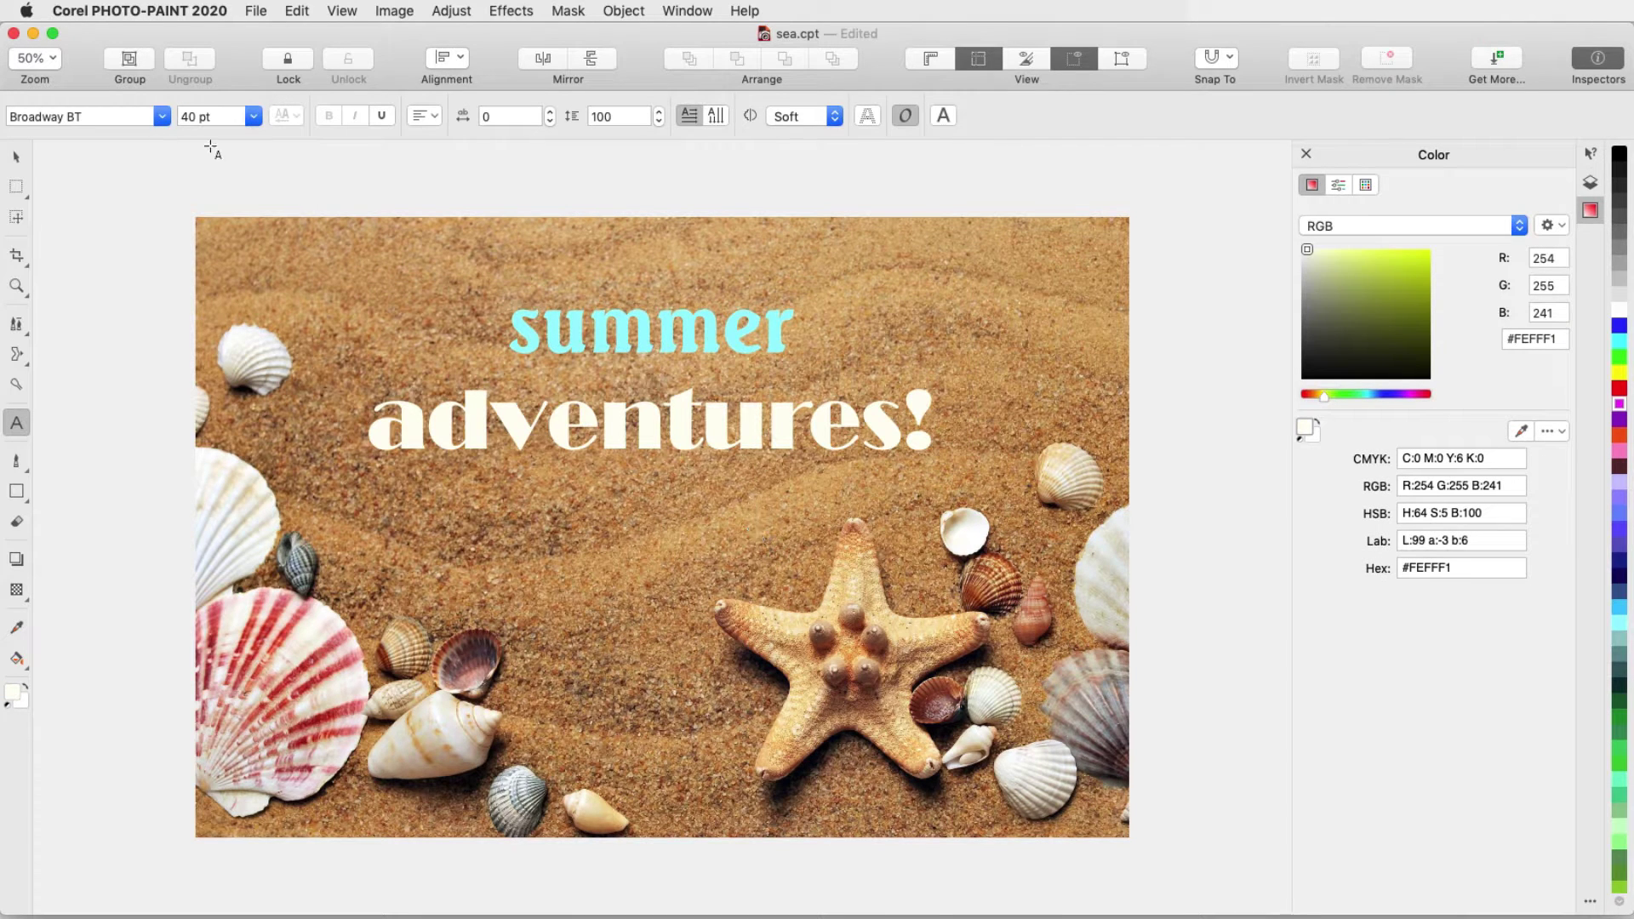
# Move the title up and left, enlarge it, and stretch it taller.
pyautogui.click(15, 159)
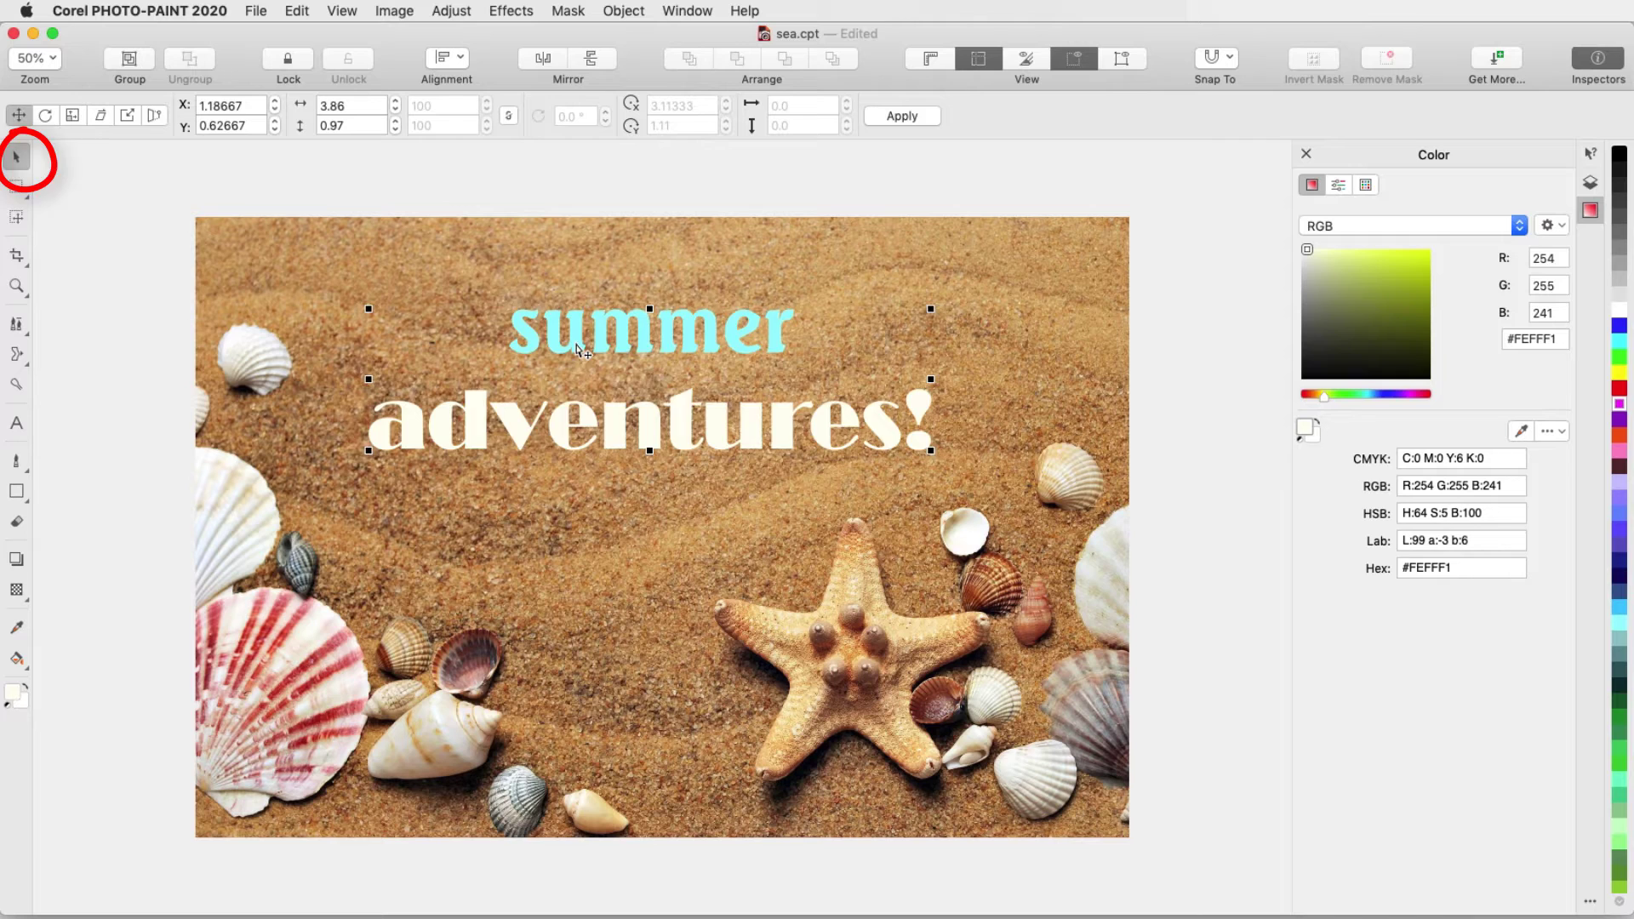
pyautogui.moveTo(583, 350); pyautogui.dragTo(550, 311)
pyautogui.moveTo(901, 411); pyautogui.dragTo(995, 435)
pyautogui.moveTo(666, 435); pyautogui.dragTo(669, 481)
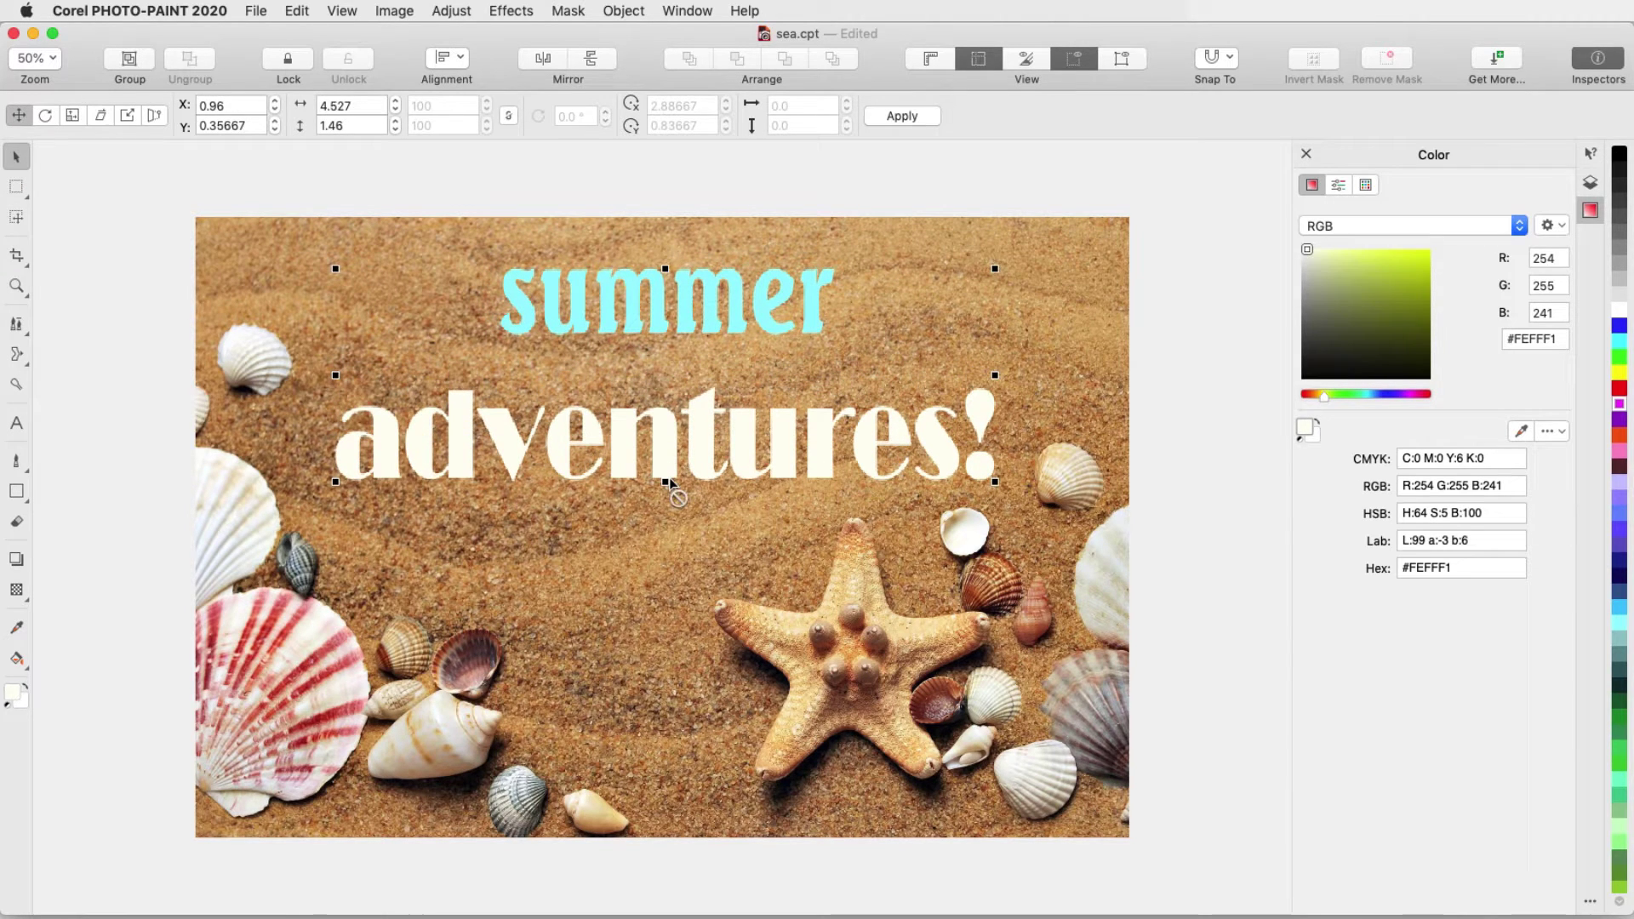
# Cast a drop shadow down and to the right behind the title.
pyautogui.click(16, 559)
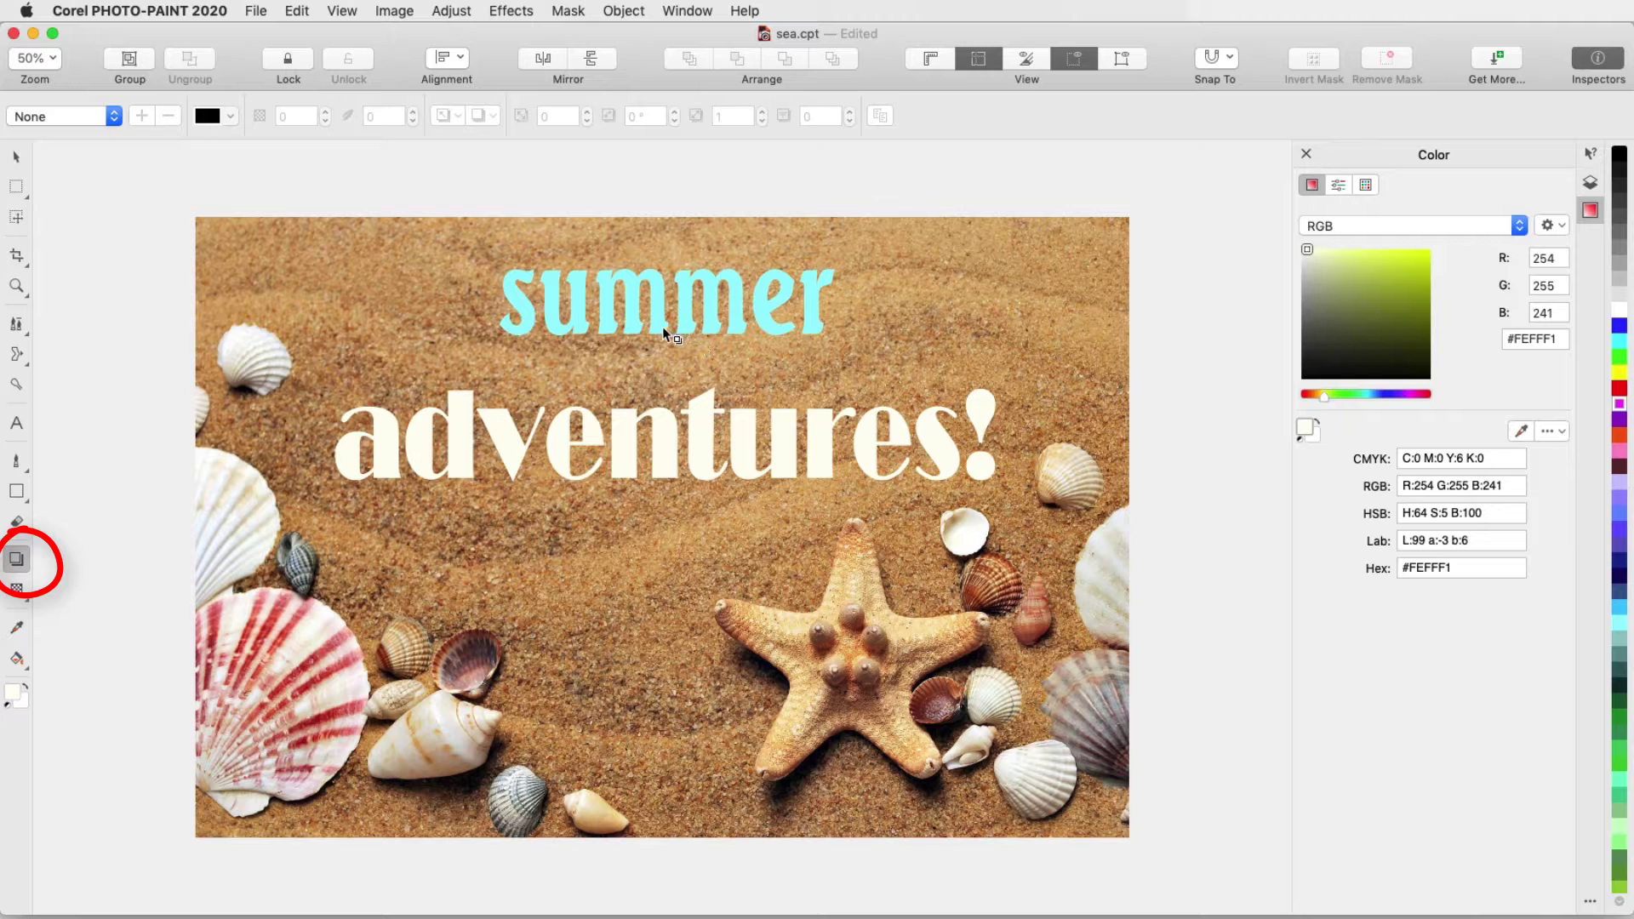
pyautogui.moveTo(665, 374); pyautogui.dragTo(749, 496)
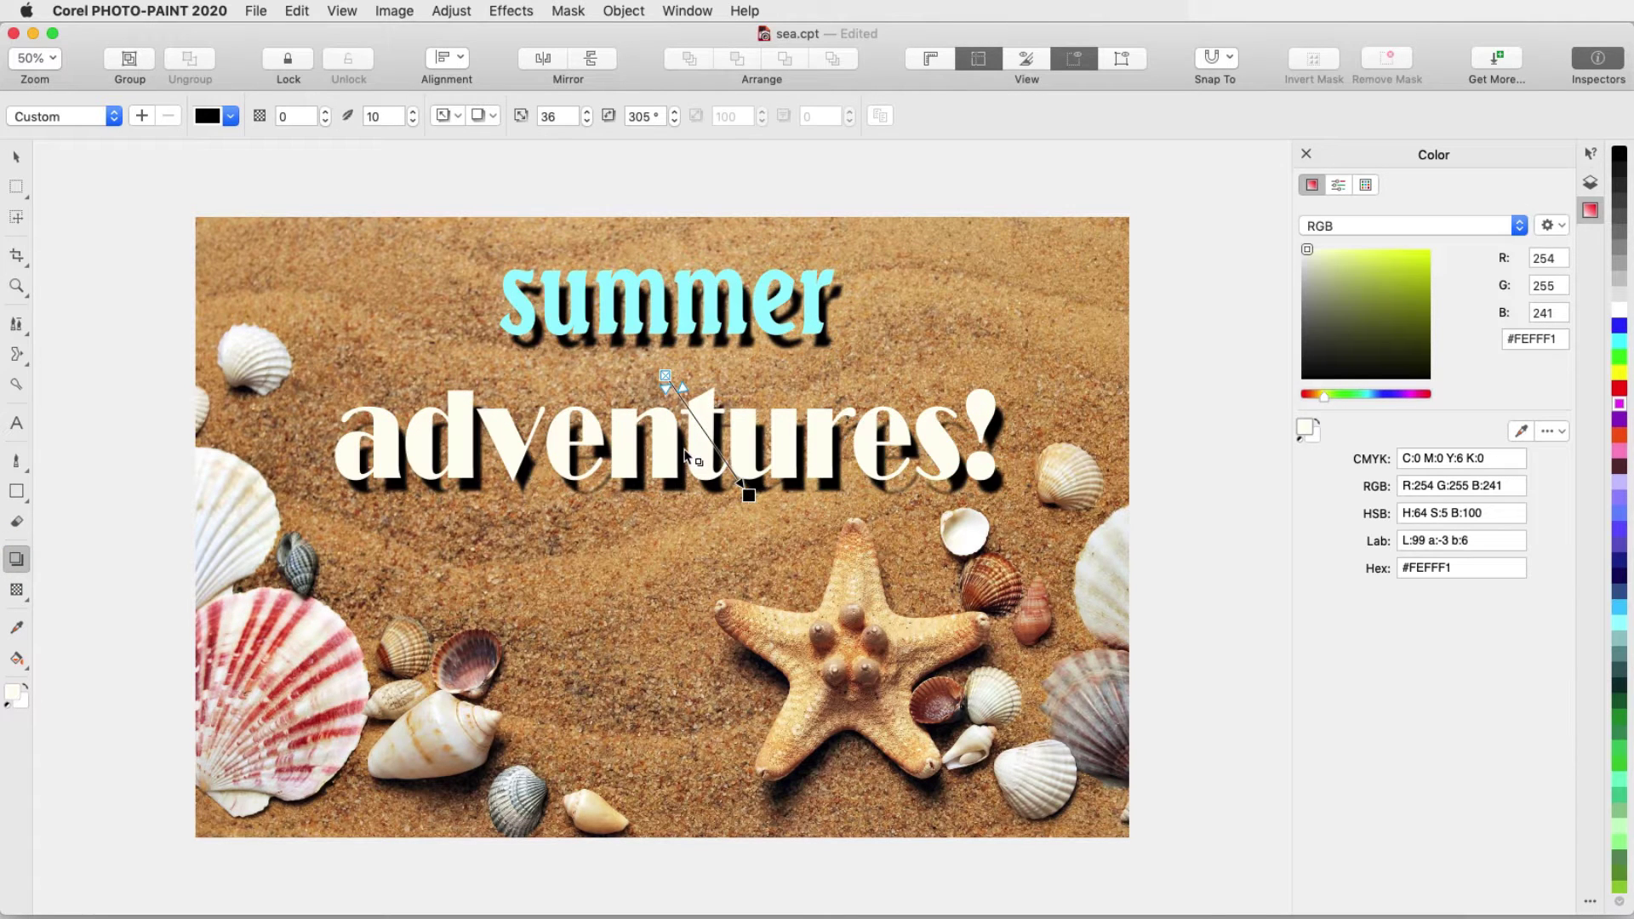
pyautogui.click(15, 161)
# Capitalize 'summer' to 'Summer' and delete the lowercase a of adventures.
pyautogui.doubleClick(566, 313)
pyautogui.press('BackSpace')
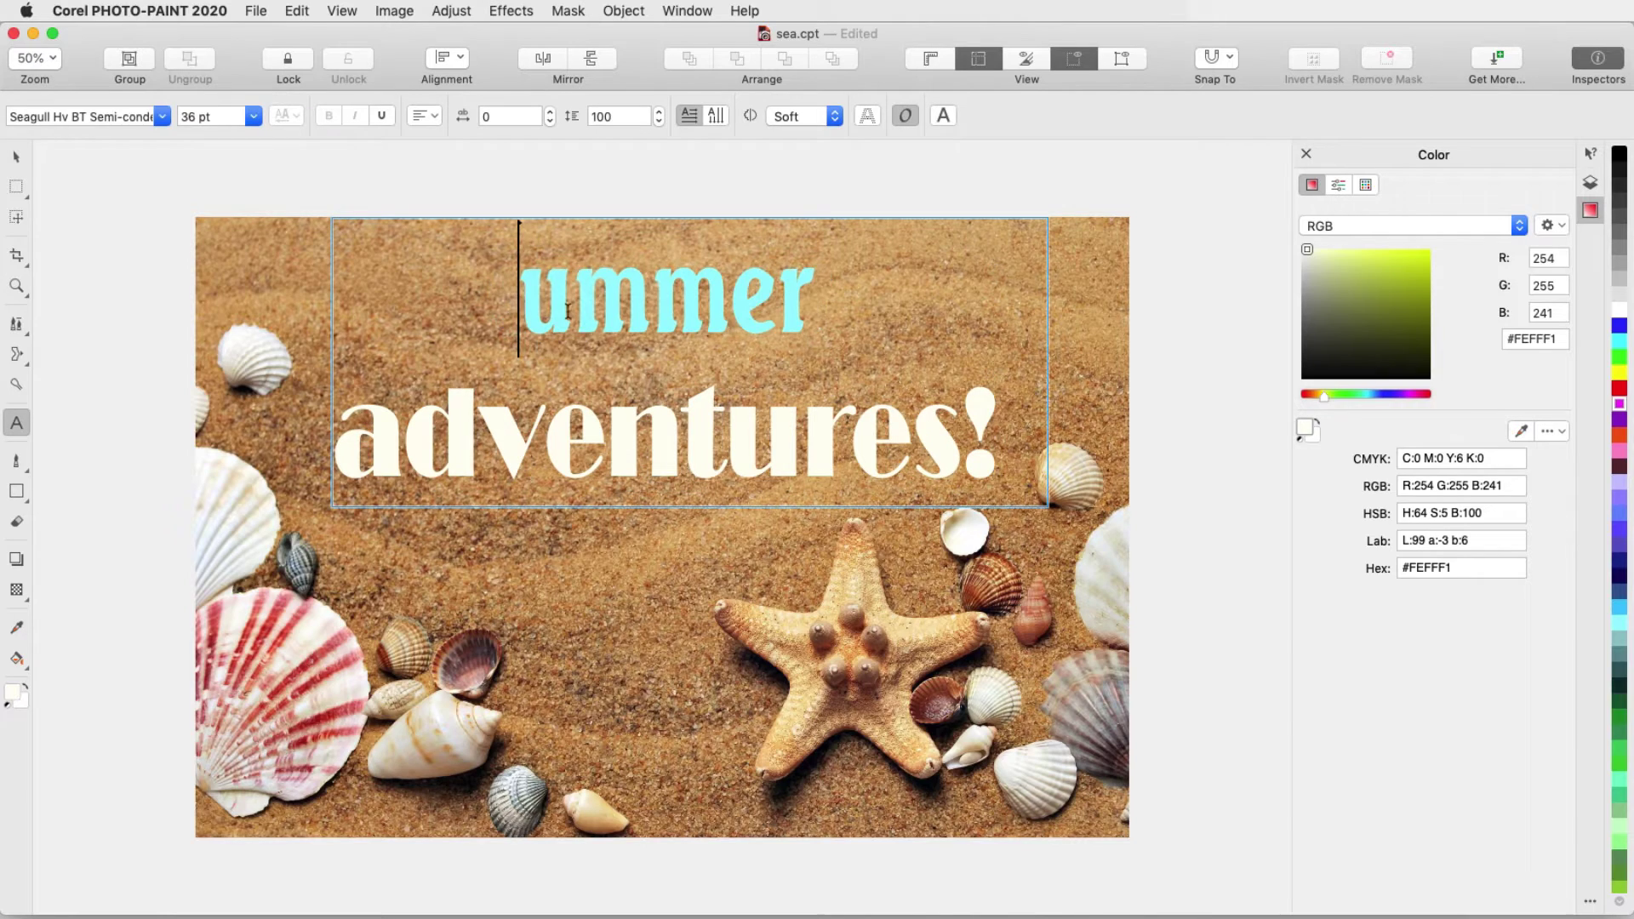
pyautogui.write('S')
pyautogui.click(406, 425)
pyautogui.press('BackSpace')
# Finish the title with a capital A, then set up Decovar 48 pt text from the Variable Fonts filter.
pyautogui.write('A')
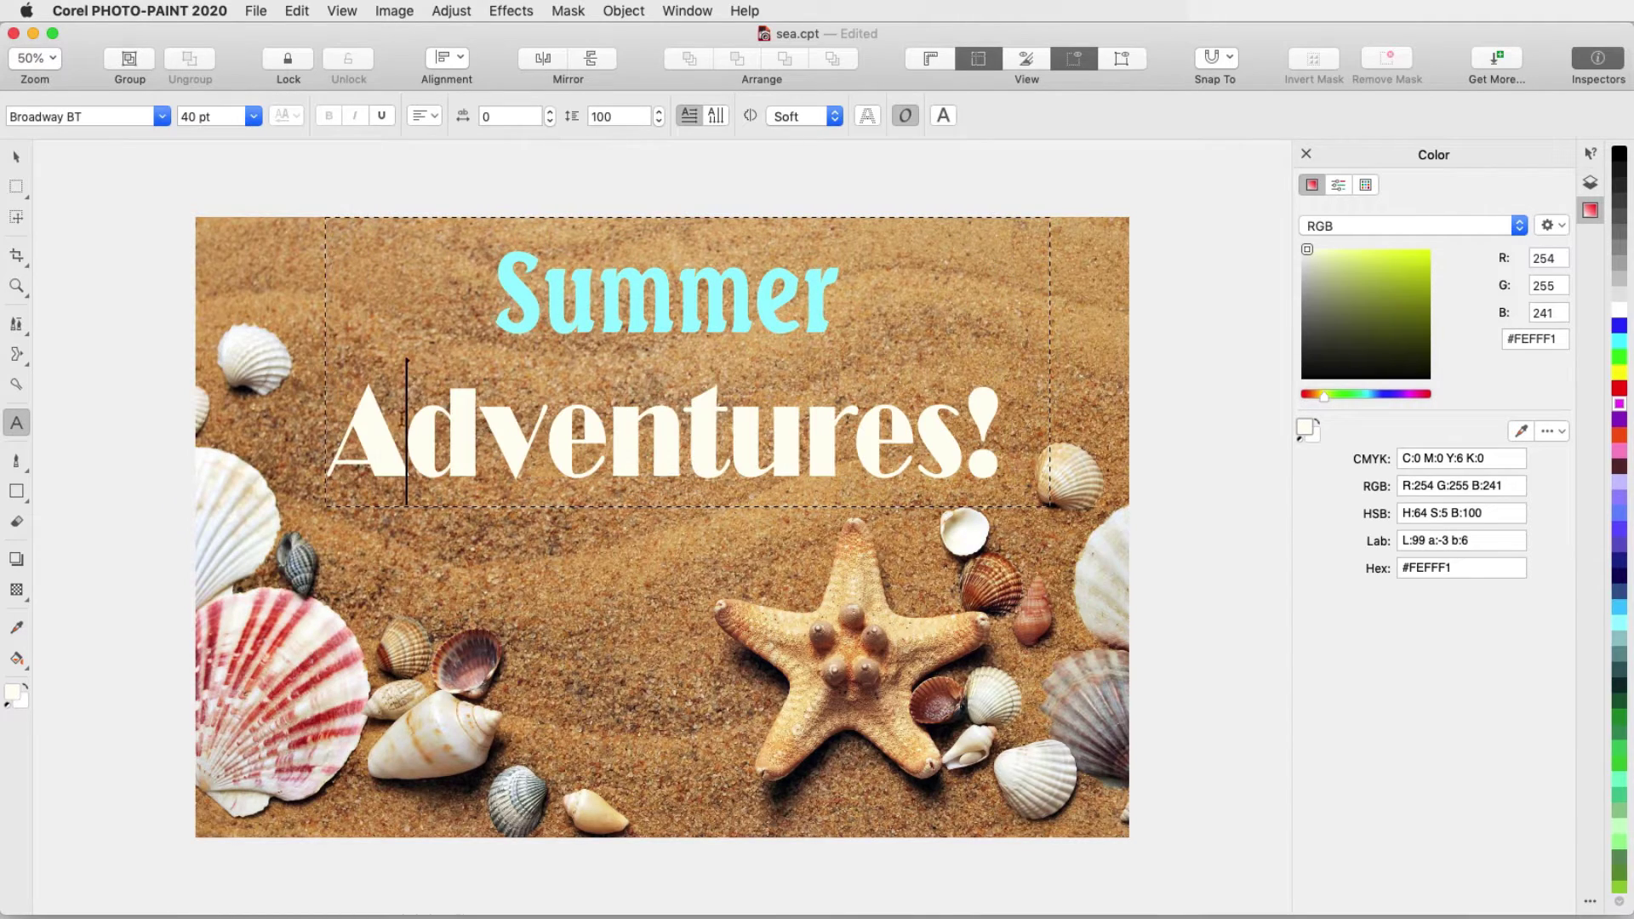
pyautogui.press('Escape')
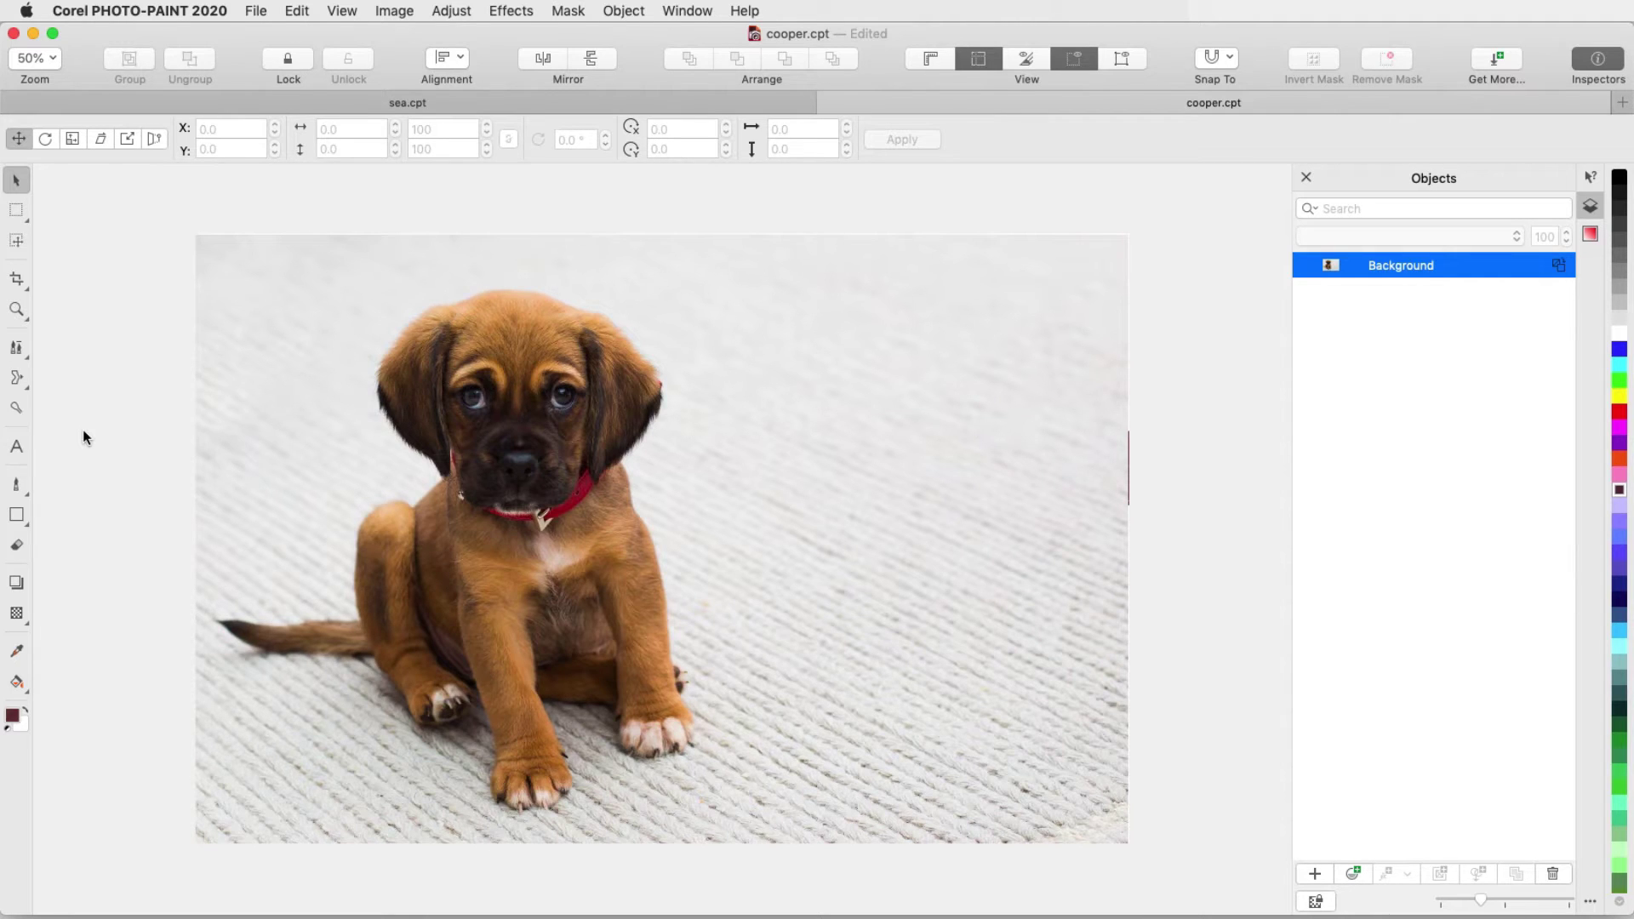
pyautogui.click(17, 447)
pyautogui.click(160, 141)
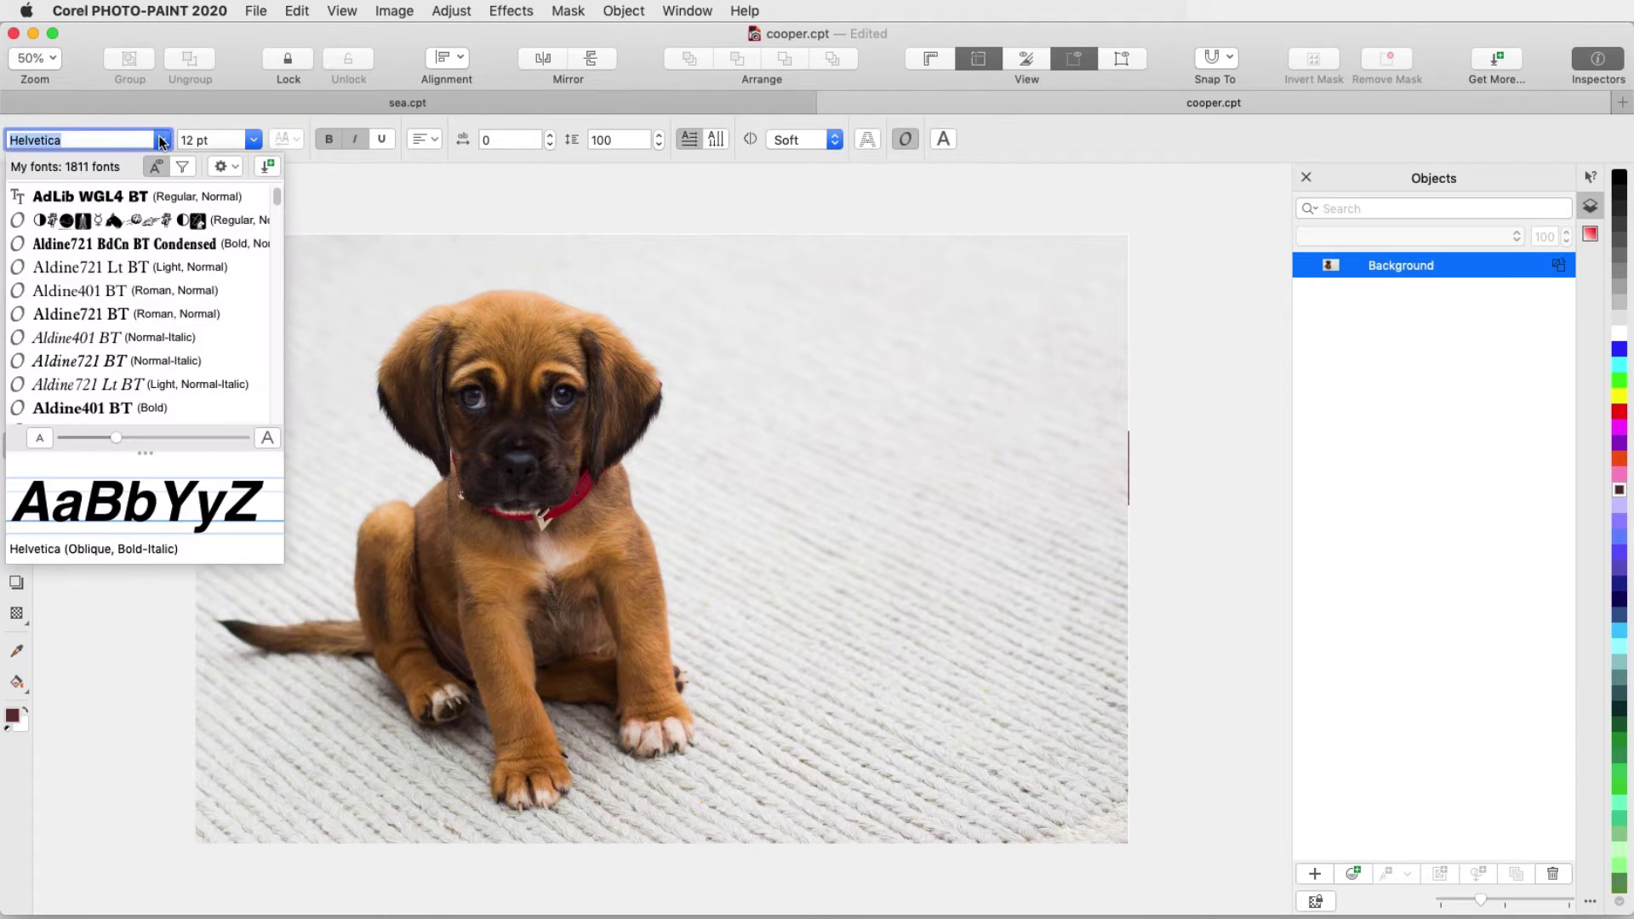
pyautogui.click(182, 167)
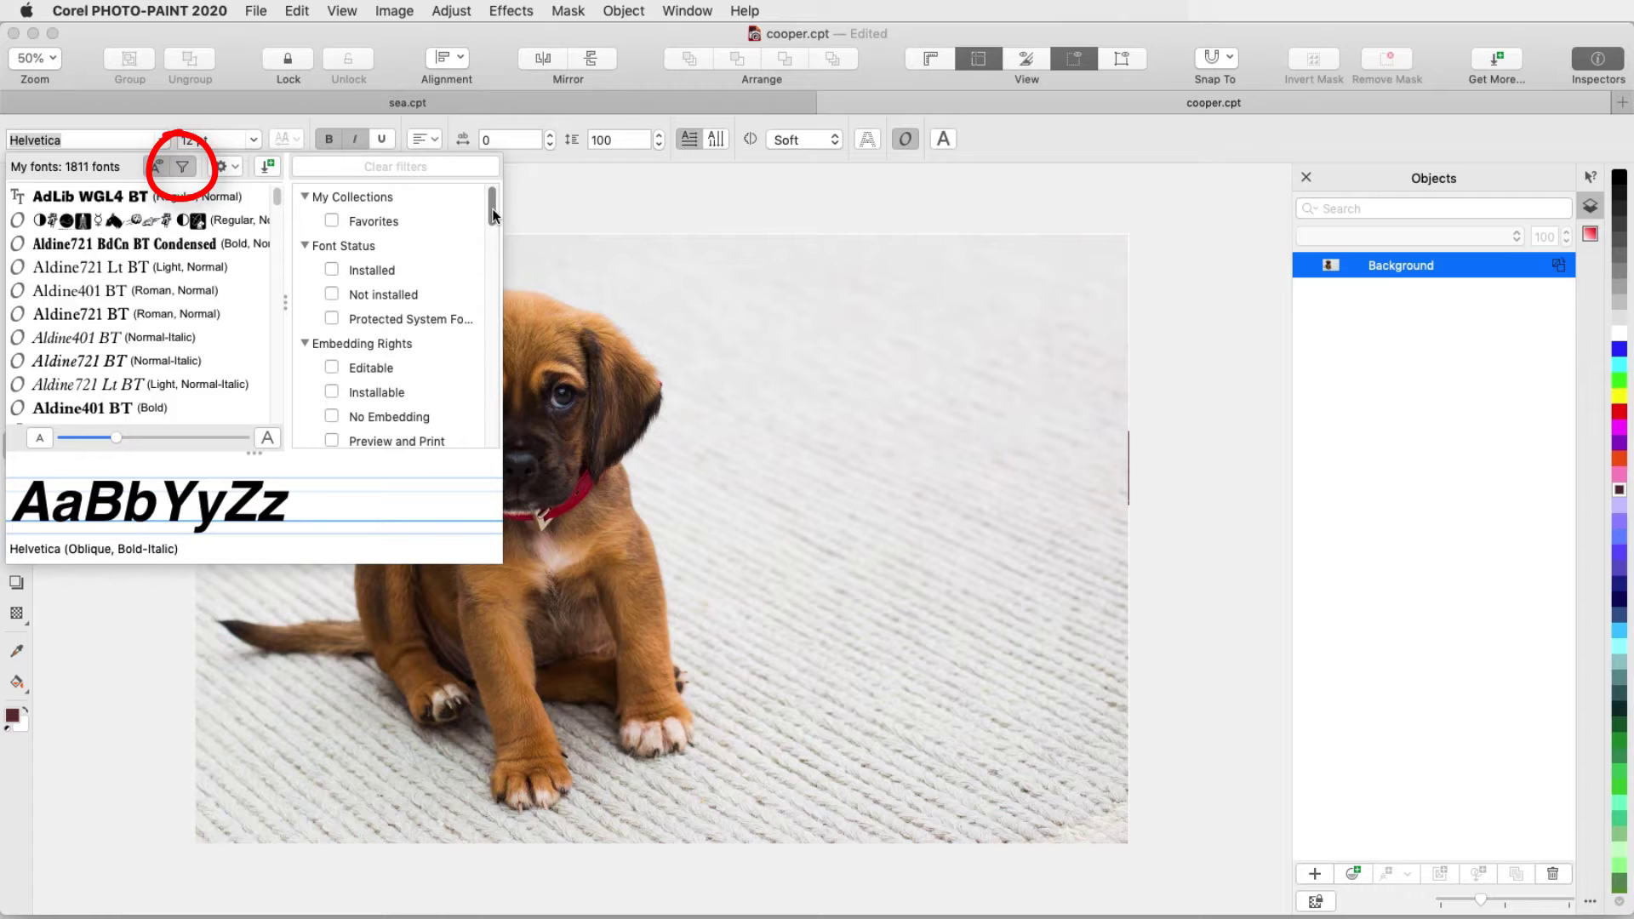
pyautogui.moveTo(495, 214); pyautogui.dragTo(494, 245)
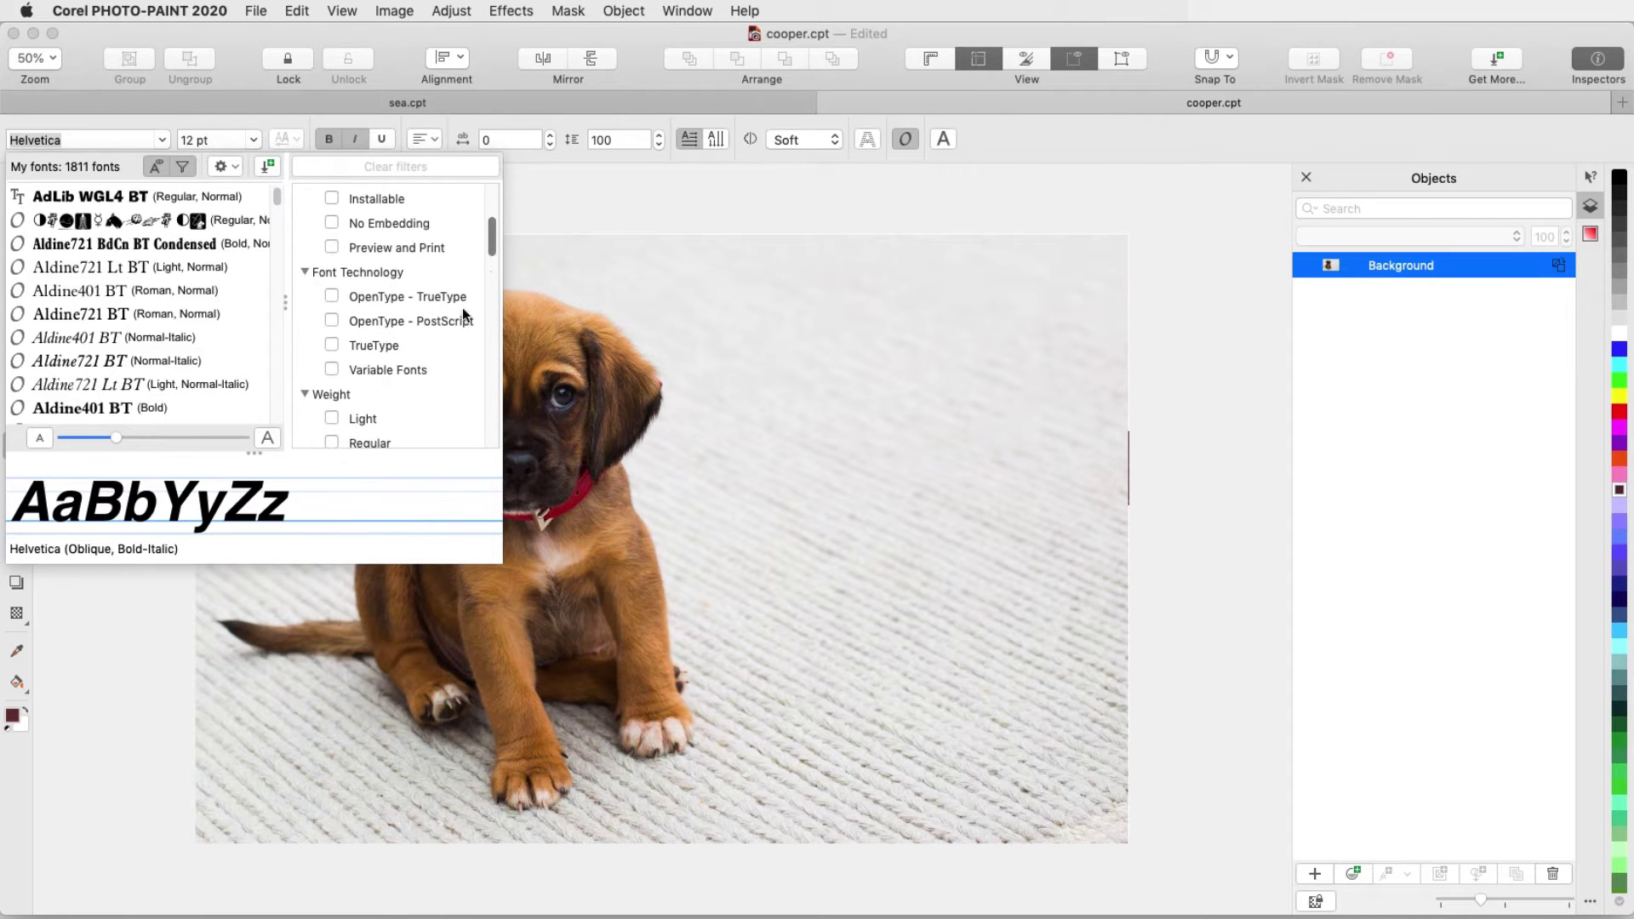
pyautogui.click(332, 369)
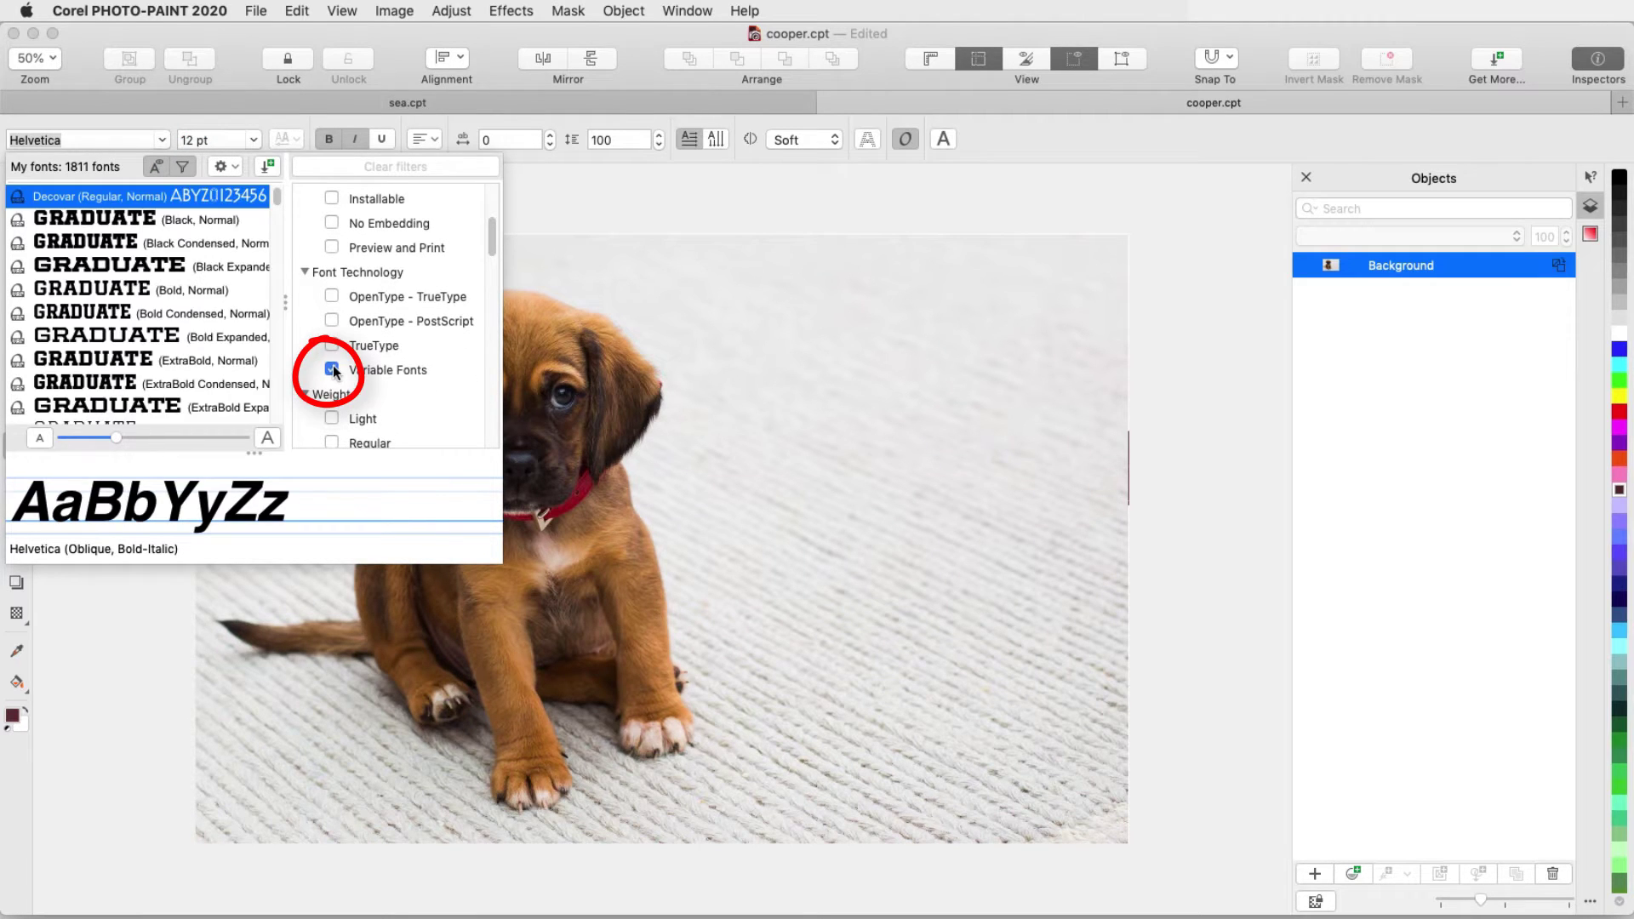
pyautogui.click(100, 202)
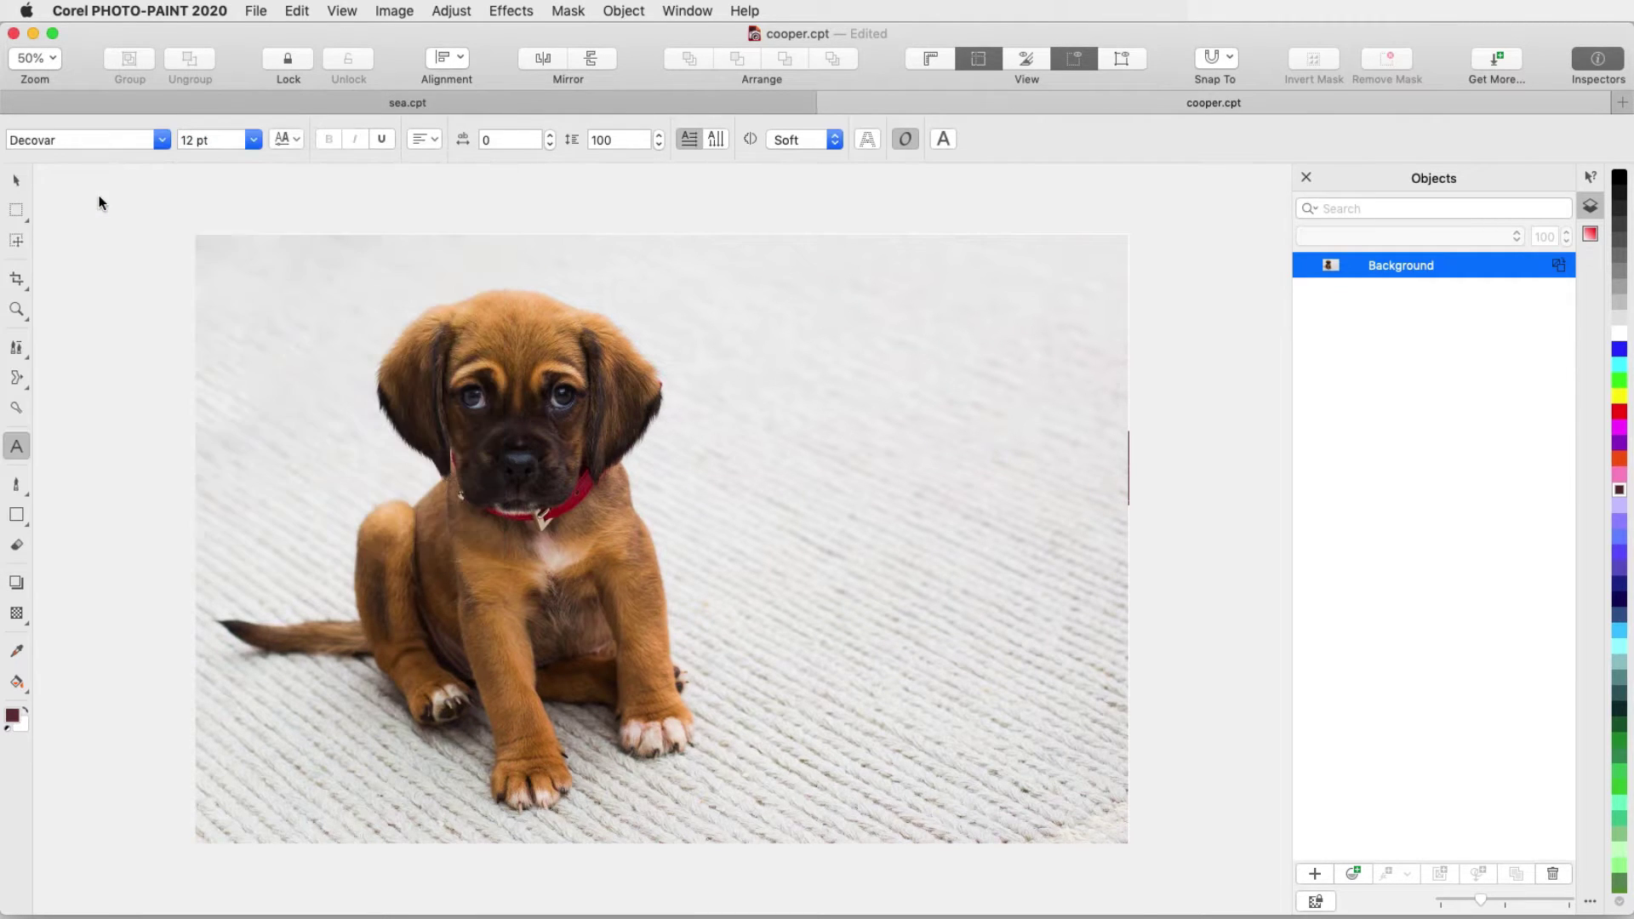
pyautogui.click(256, 140)
pyautogui.click(204, 456)
# Type COOPER beside the puppy with Blend A 544.65, Terminal K 537.94, Weight Max 2 626.04.
pyautogui.click(726, 479)
pyautogui.write('COOPER')
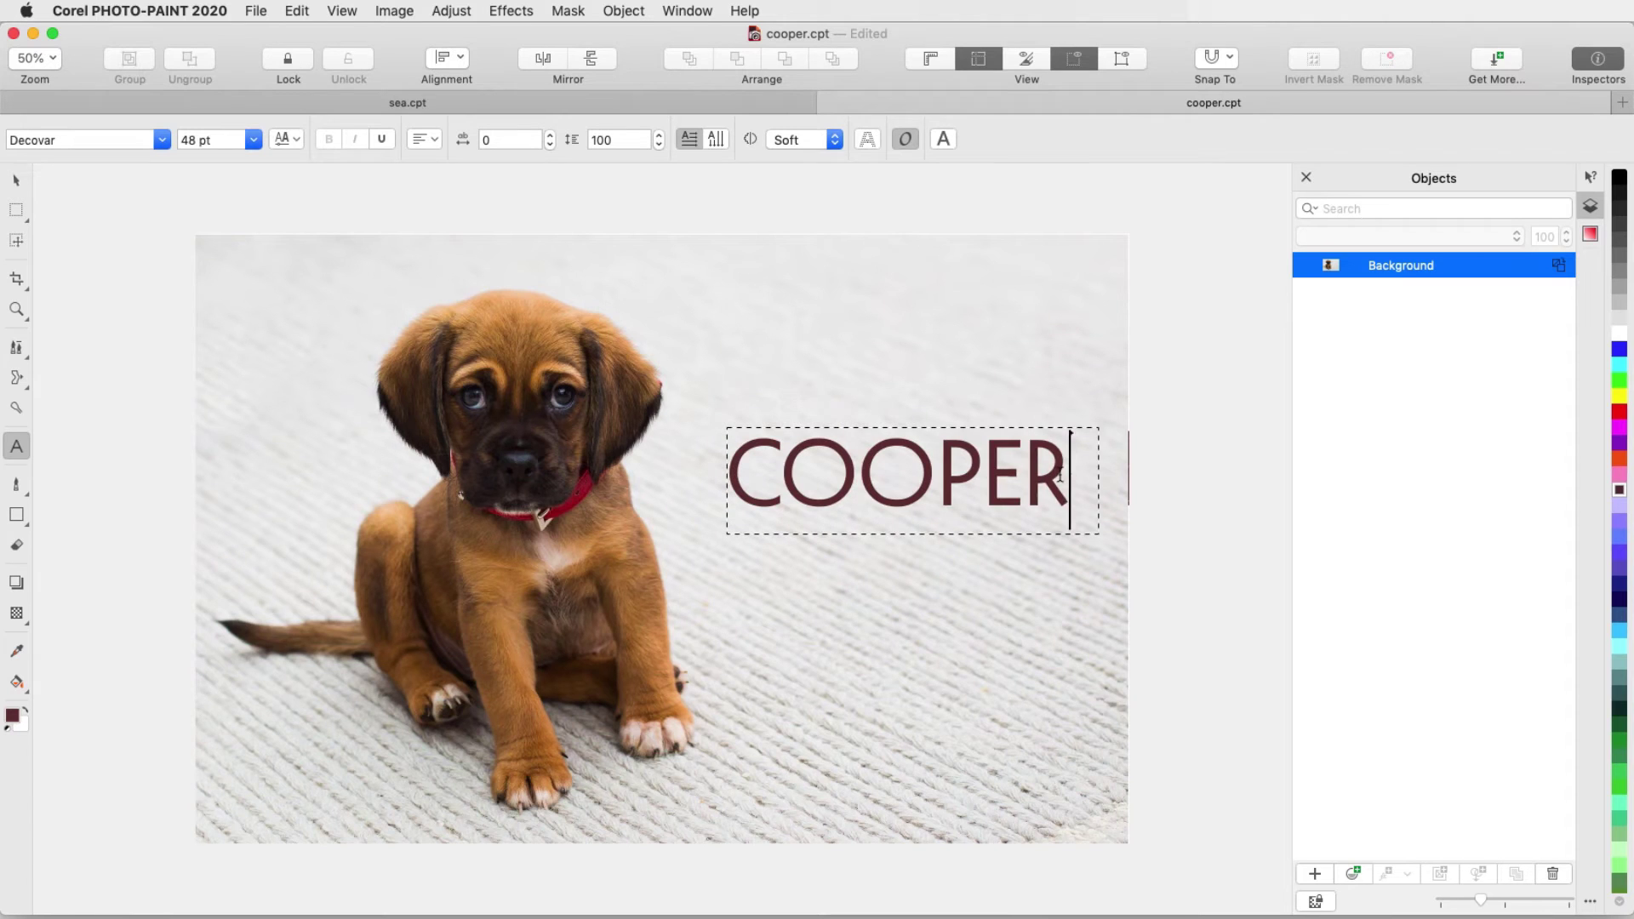
pyautogui.moveTo(1069, 477); pyautogui.dragTo(725, 477)
pyautogui.click(290, 139)
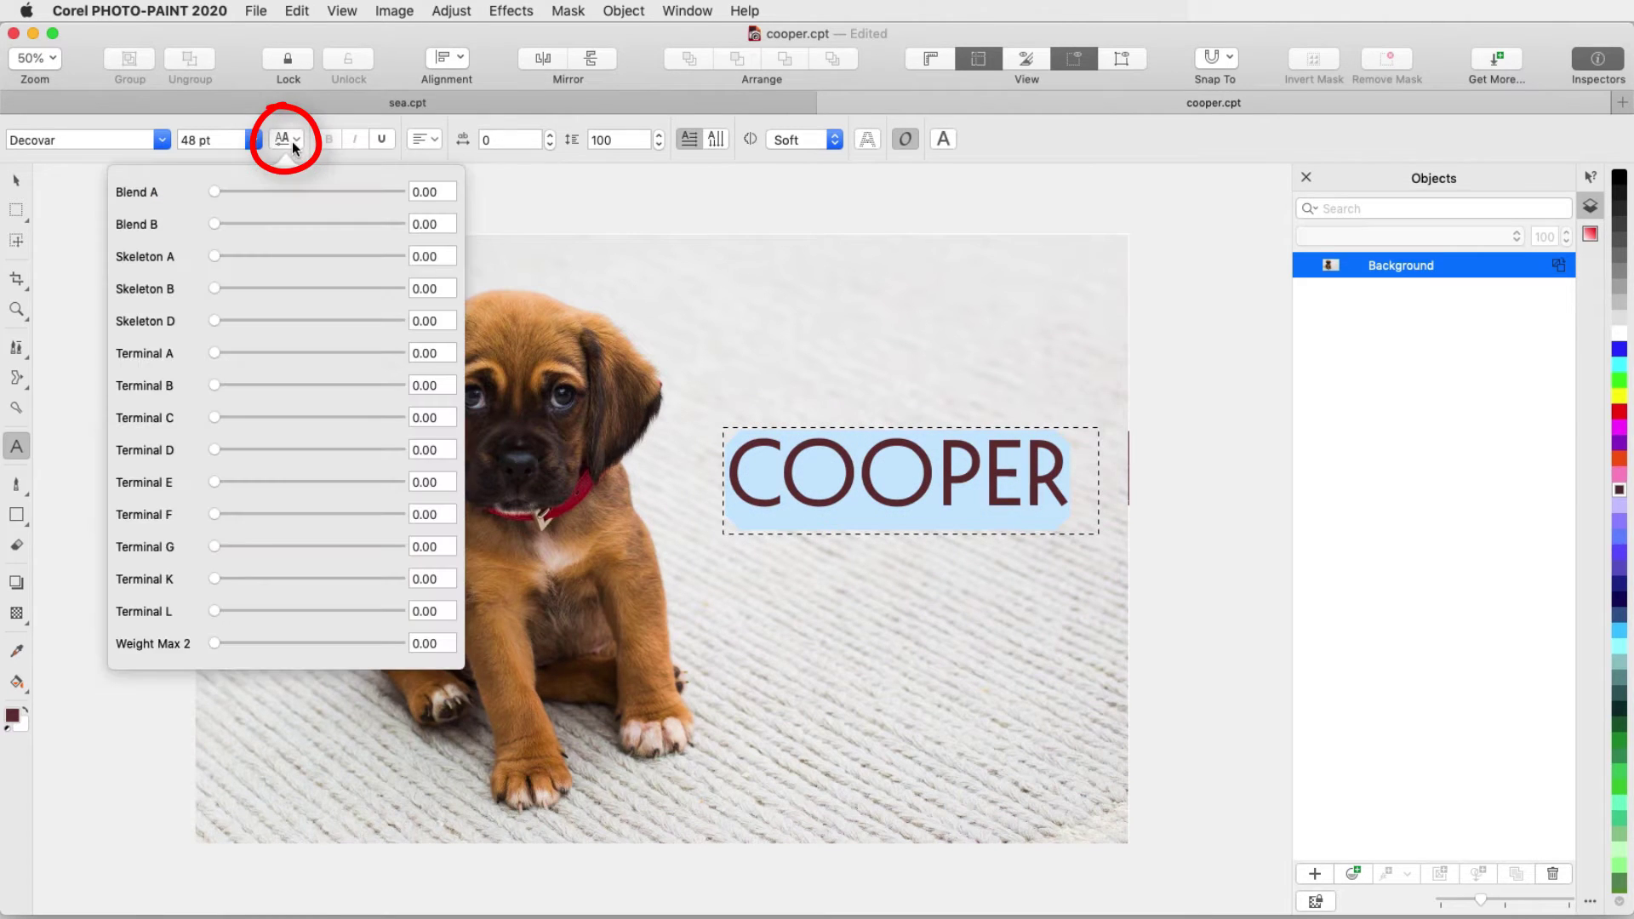
pyautogui.click(316, 193)
pyautogui.click(315, 579)
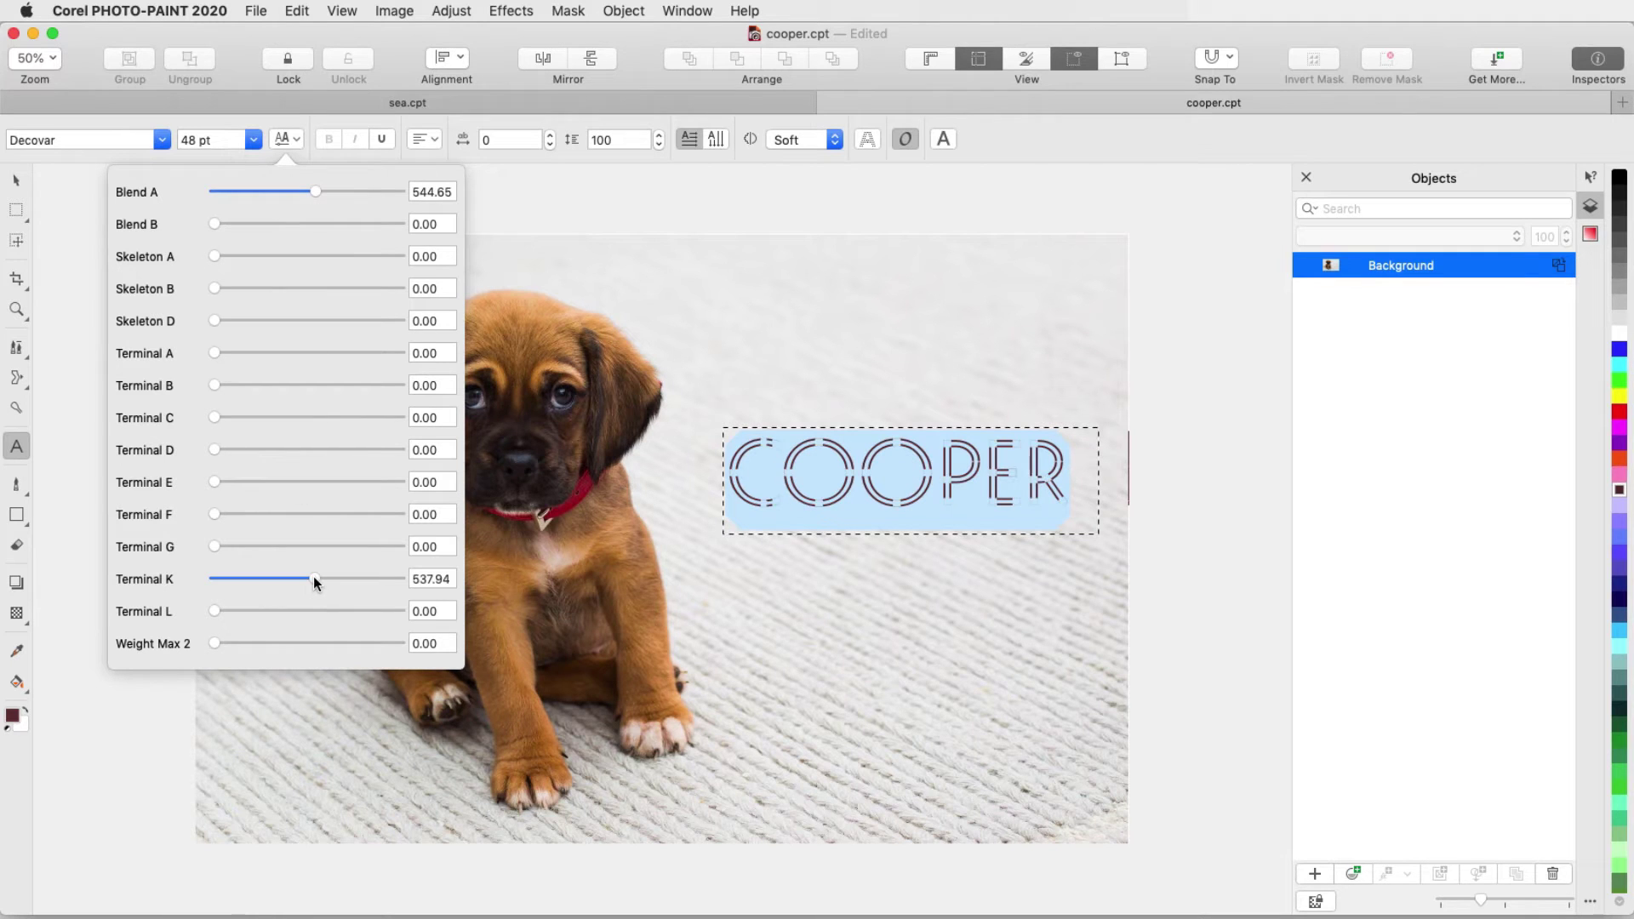
pyautogui.click(331, 644)
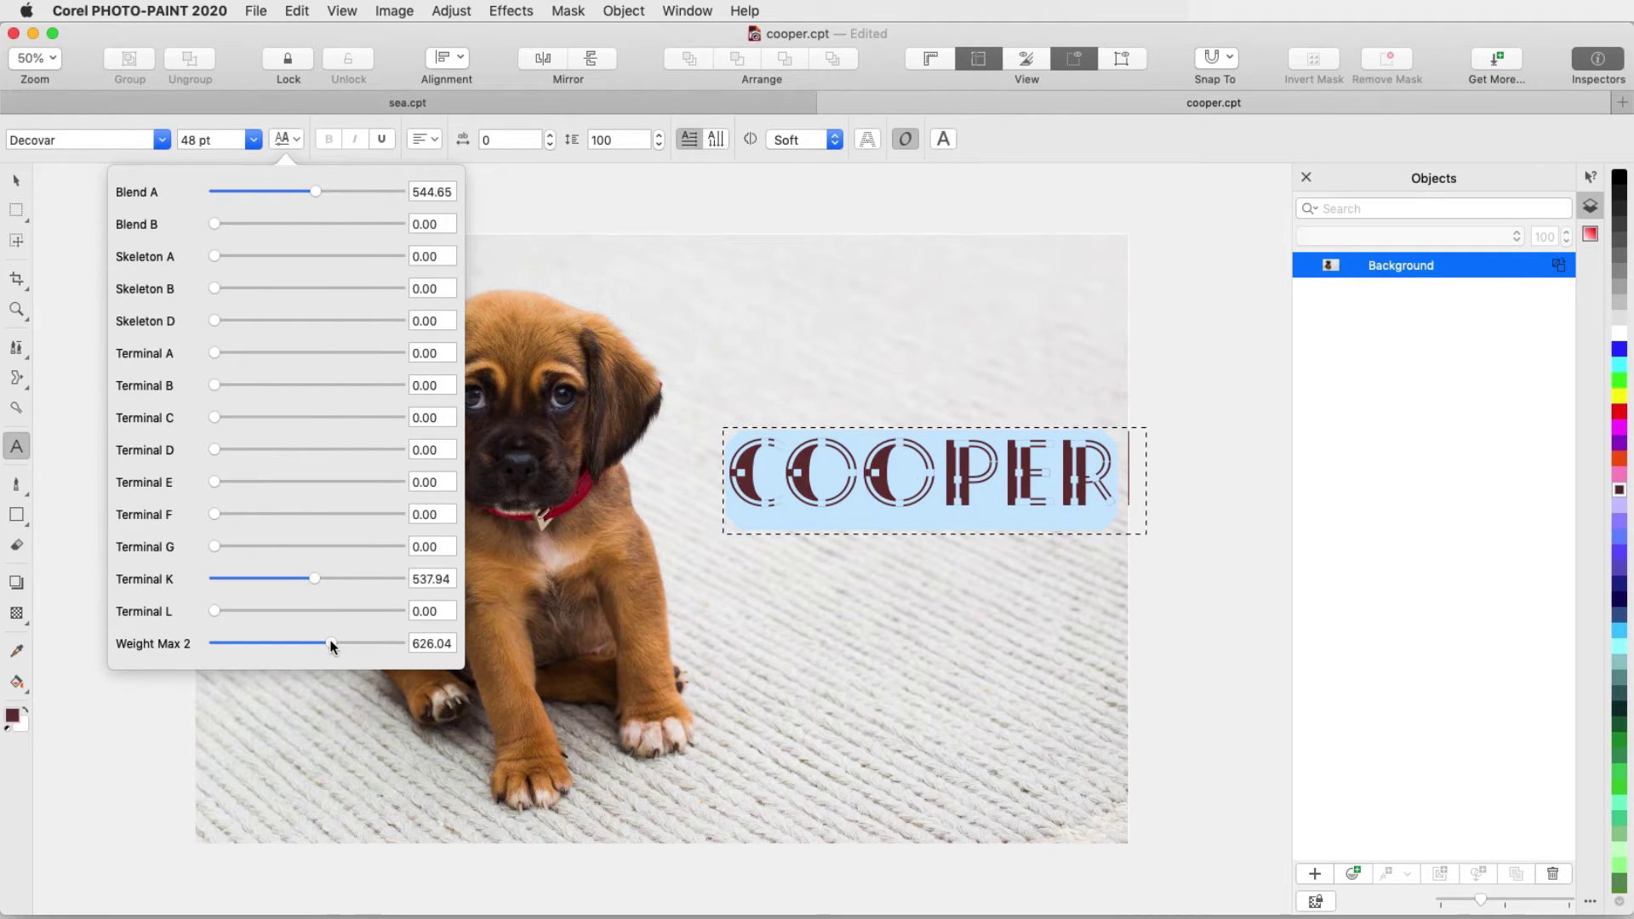
pyautogui.click(331, 687)
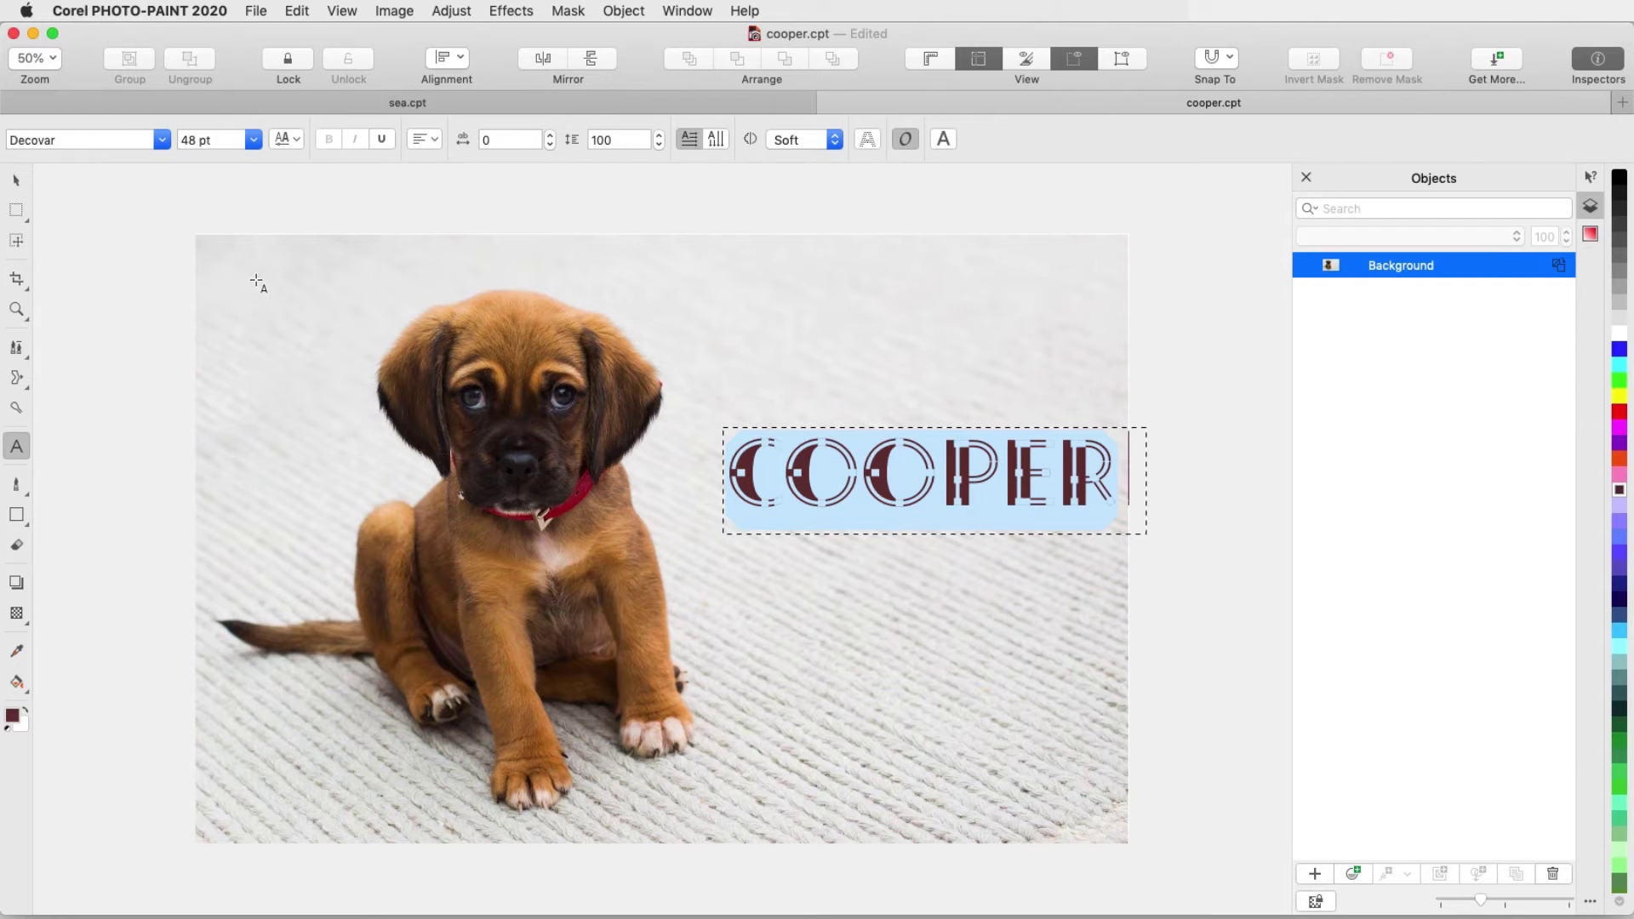
# Clear the font list filters, removing the Variable Fonts restriction.
pyautogui.click(162, 140)
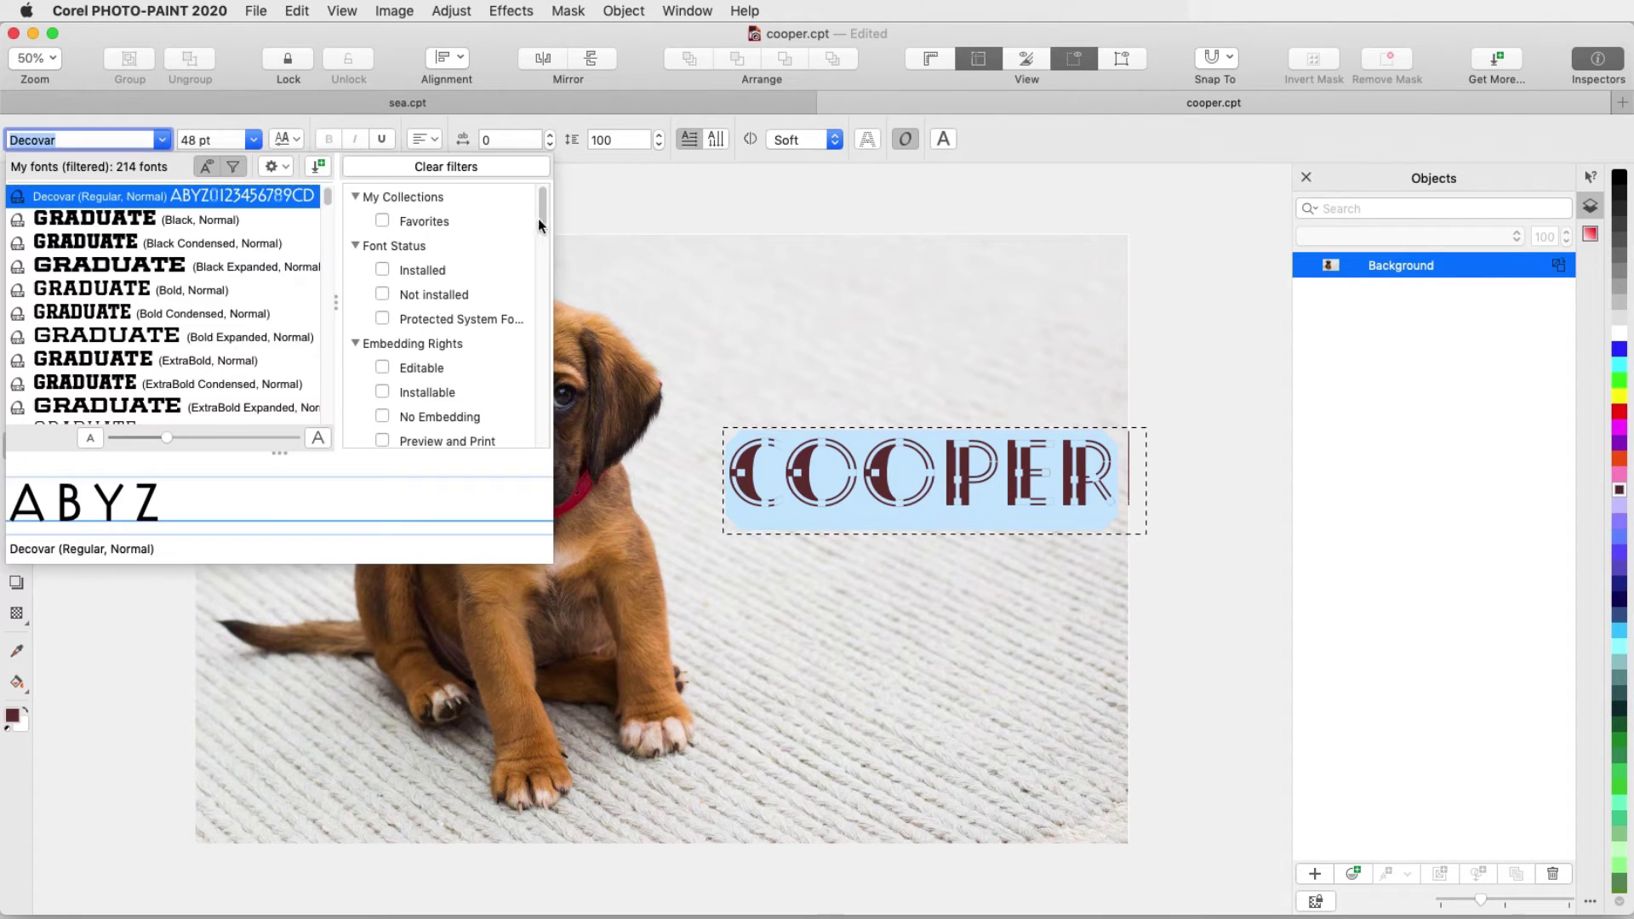
pyautogui.scroll(-5, 443, 323)
pyautogui.click(383, 363)
pyautogui.click(382, 290)
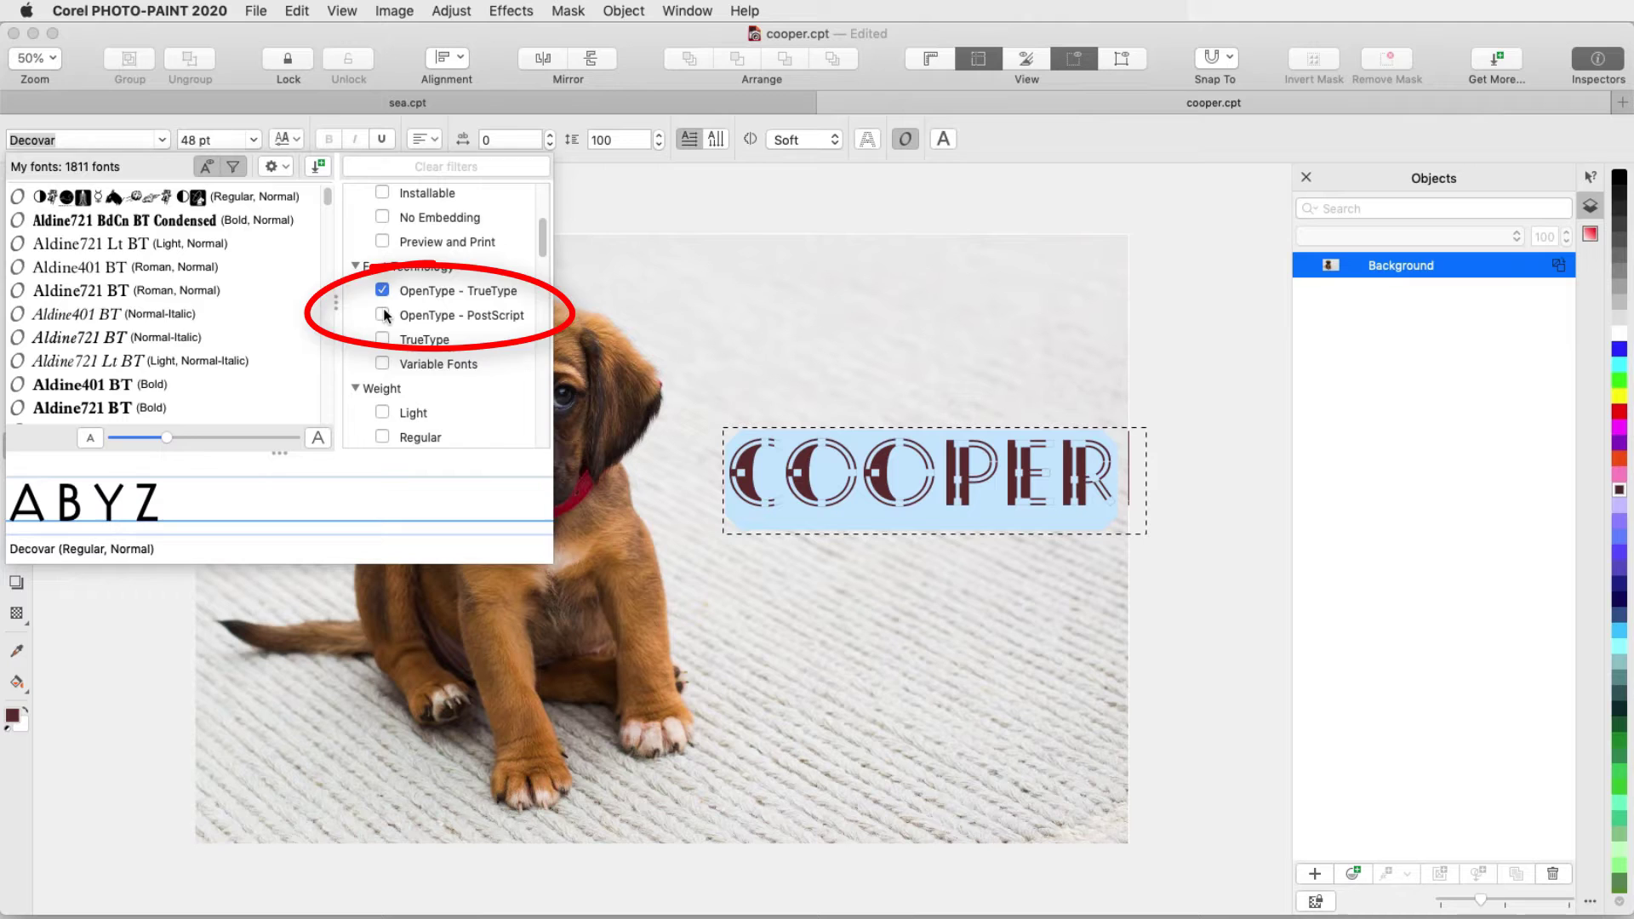
pyautogui.click(446, 166)
# Change COOPER to the GRADUATE font with its small raised-O alternate.
pyautogui.click(81, 139)
pyautogui.write('GRAD')
pyautogui.press('Return')
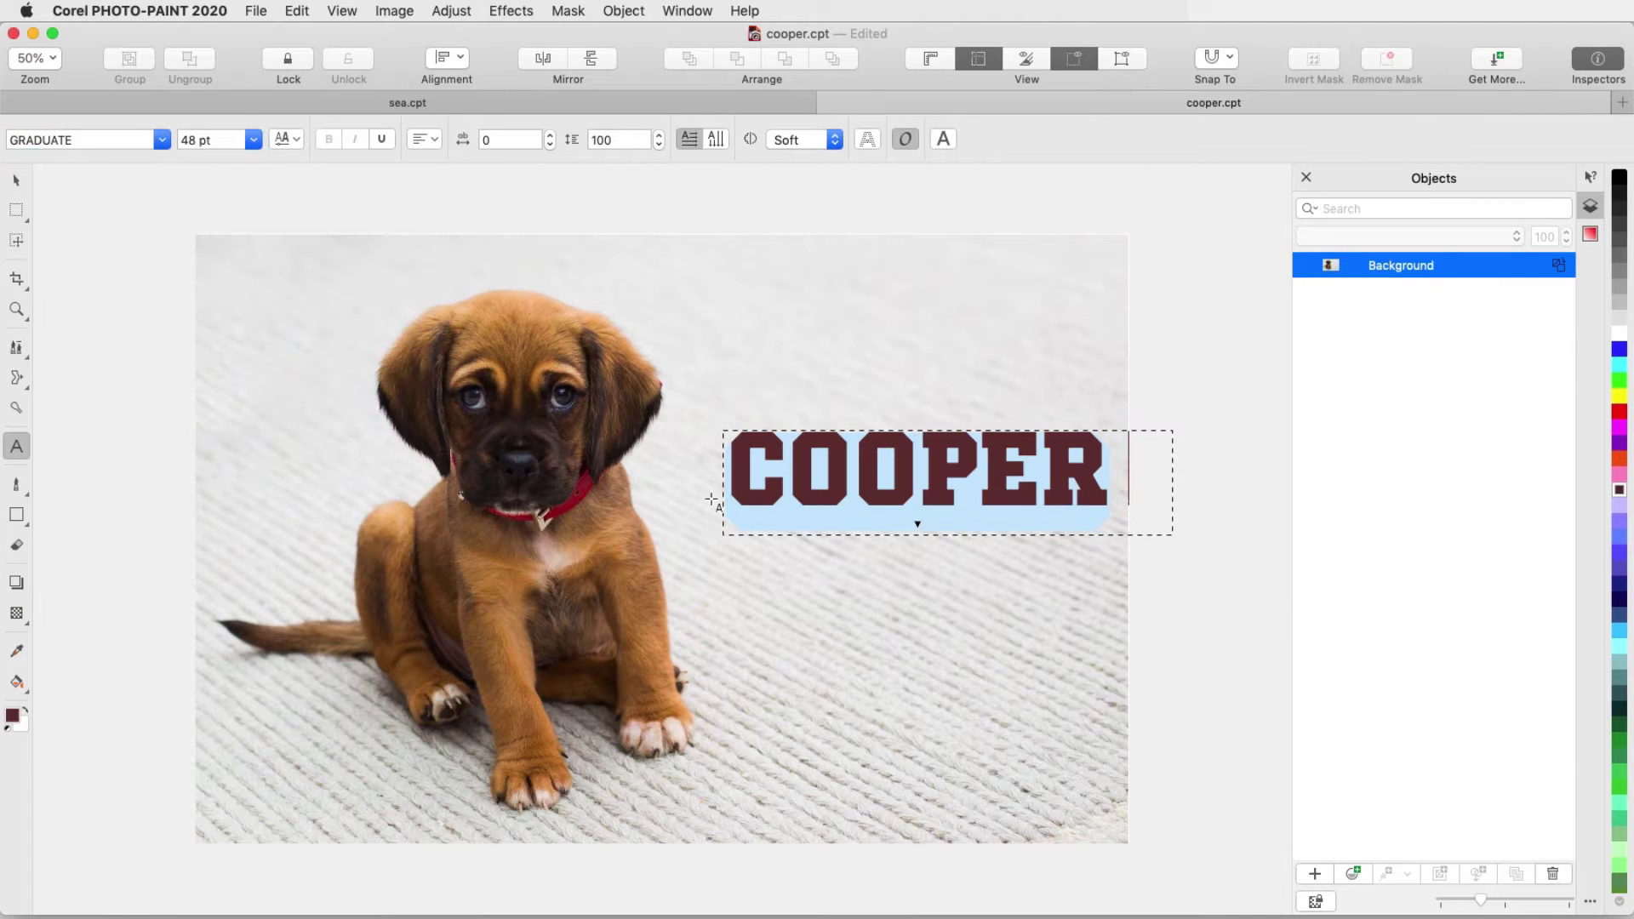
pyautogui.click(919, 528)
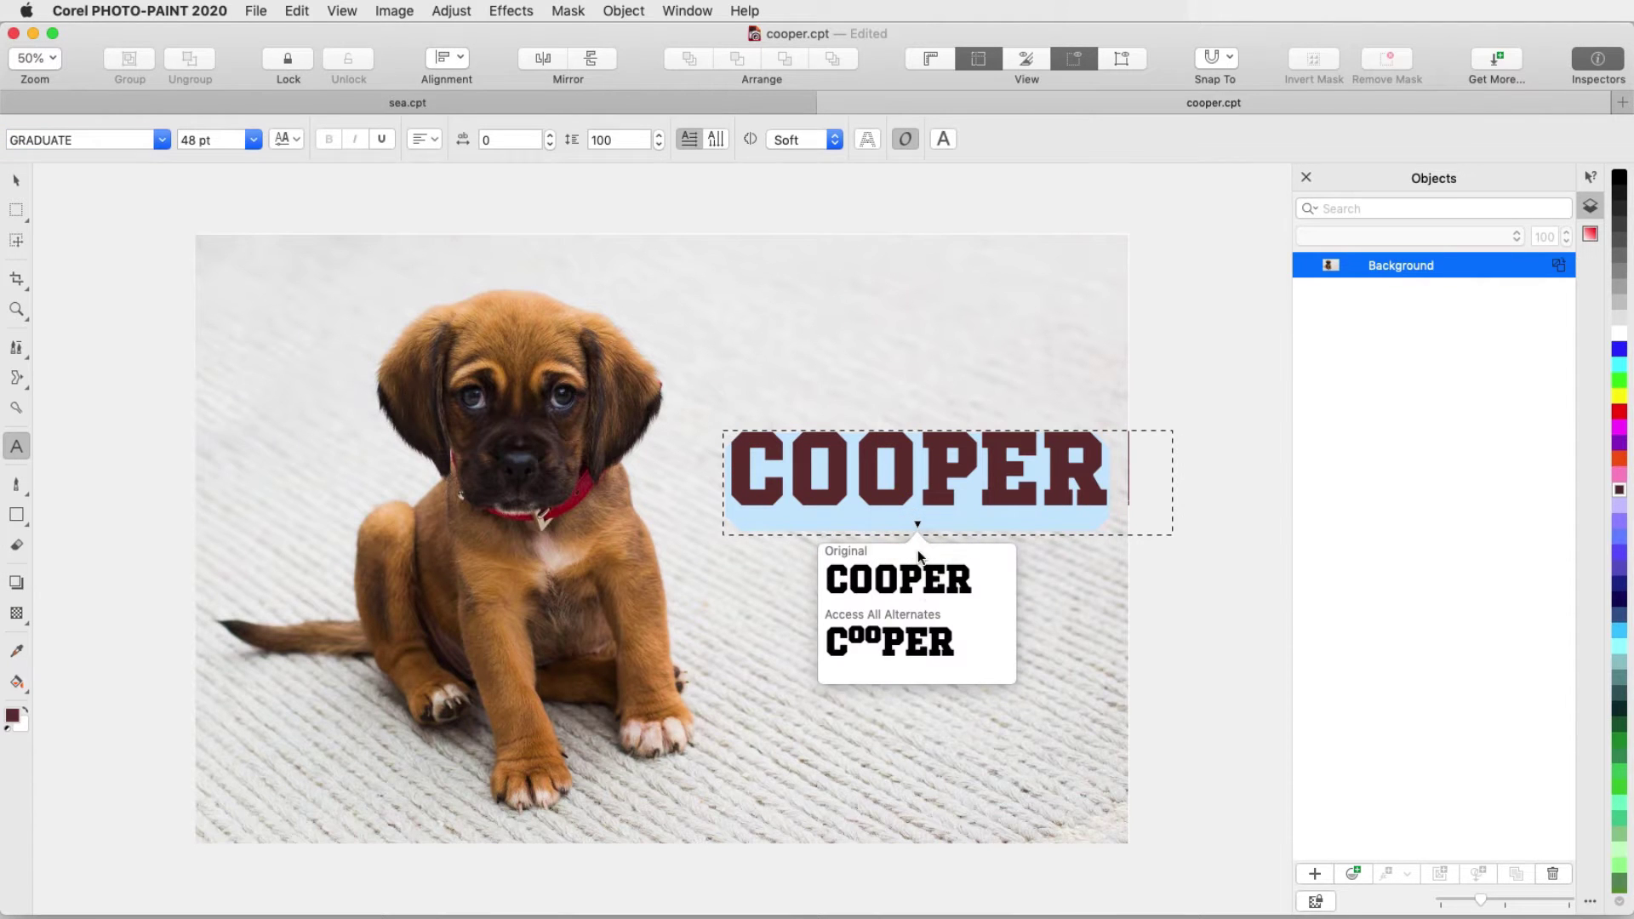
pyautogui.click(926, 647)
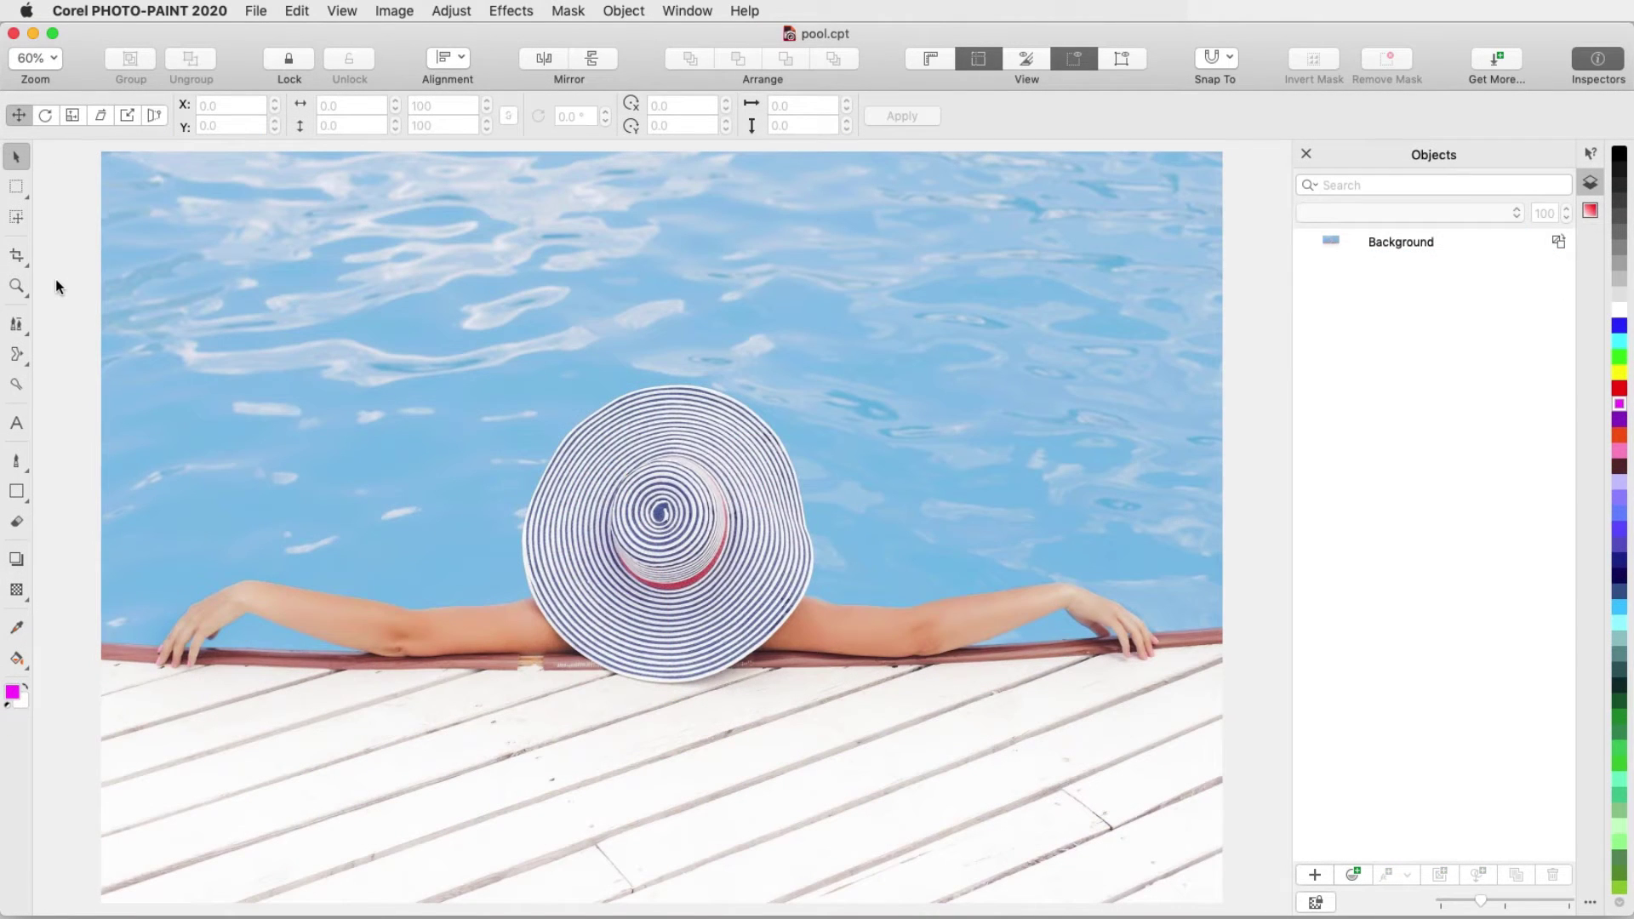
# Draw a curved path from left of the hat, over its top, down its right side.
pyautogui.click(29, 506)
pyautogui.click(78, 580)
pyautogui.click(503, 515)
pyautogui.moveTo(583, 396); pyautogui.dragTo(624, 377)
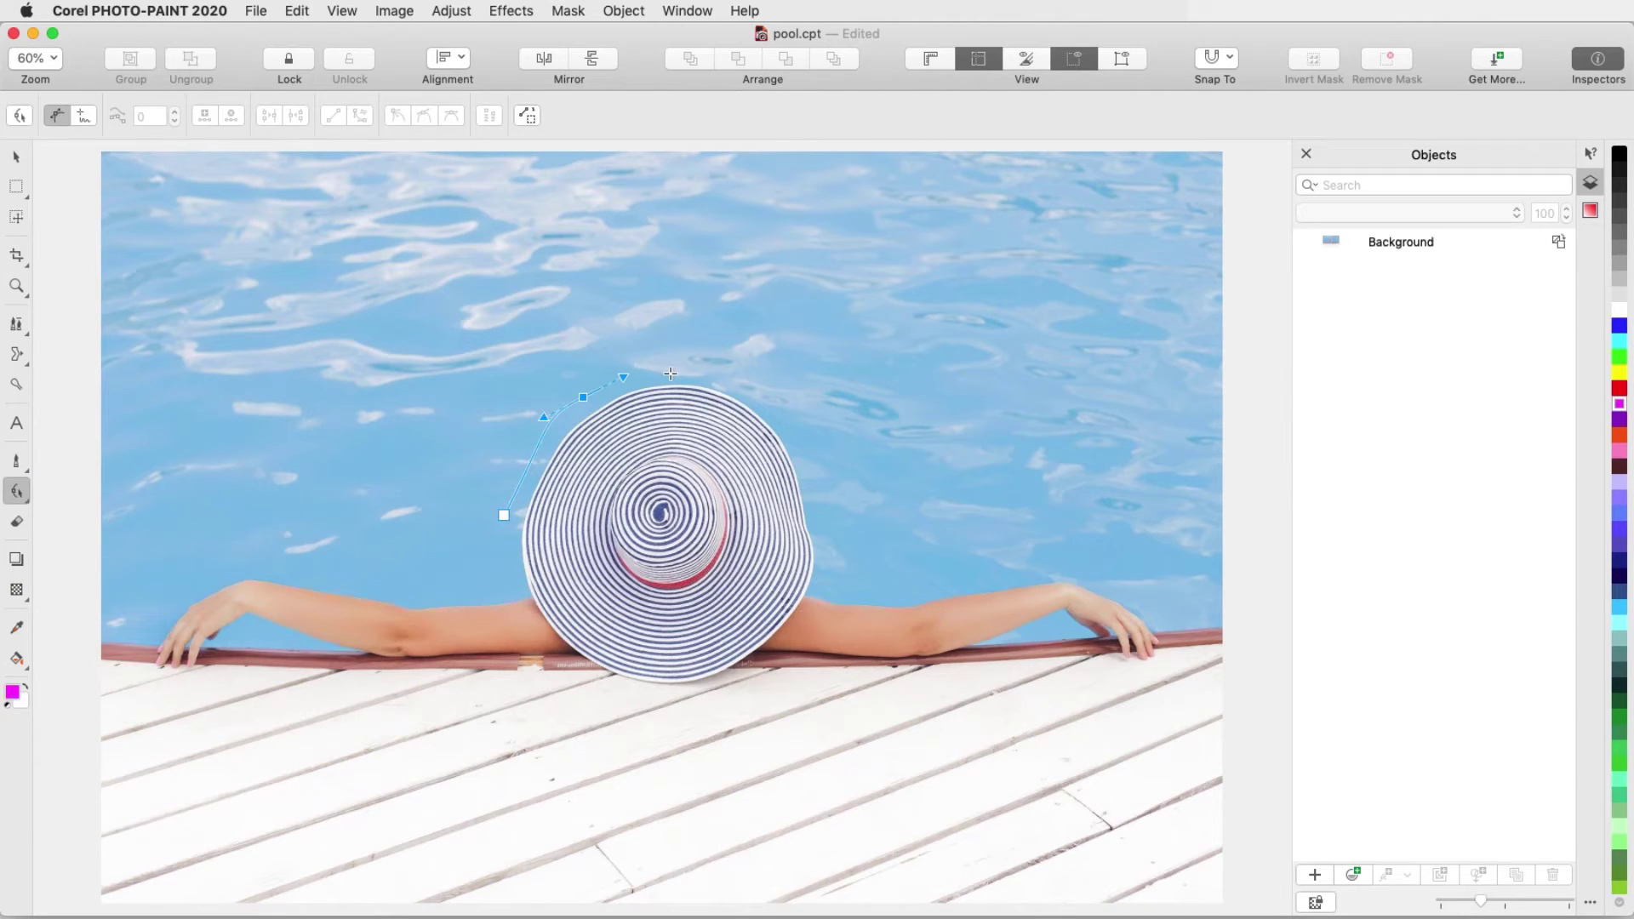
pyautogui.click(682, 373)
pyautogui.click(766, 409)
pyautogui.moveTo(810, 460); pyautogui.dragTo(816, 487)
pyautogui.click(16, 424)
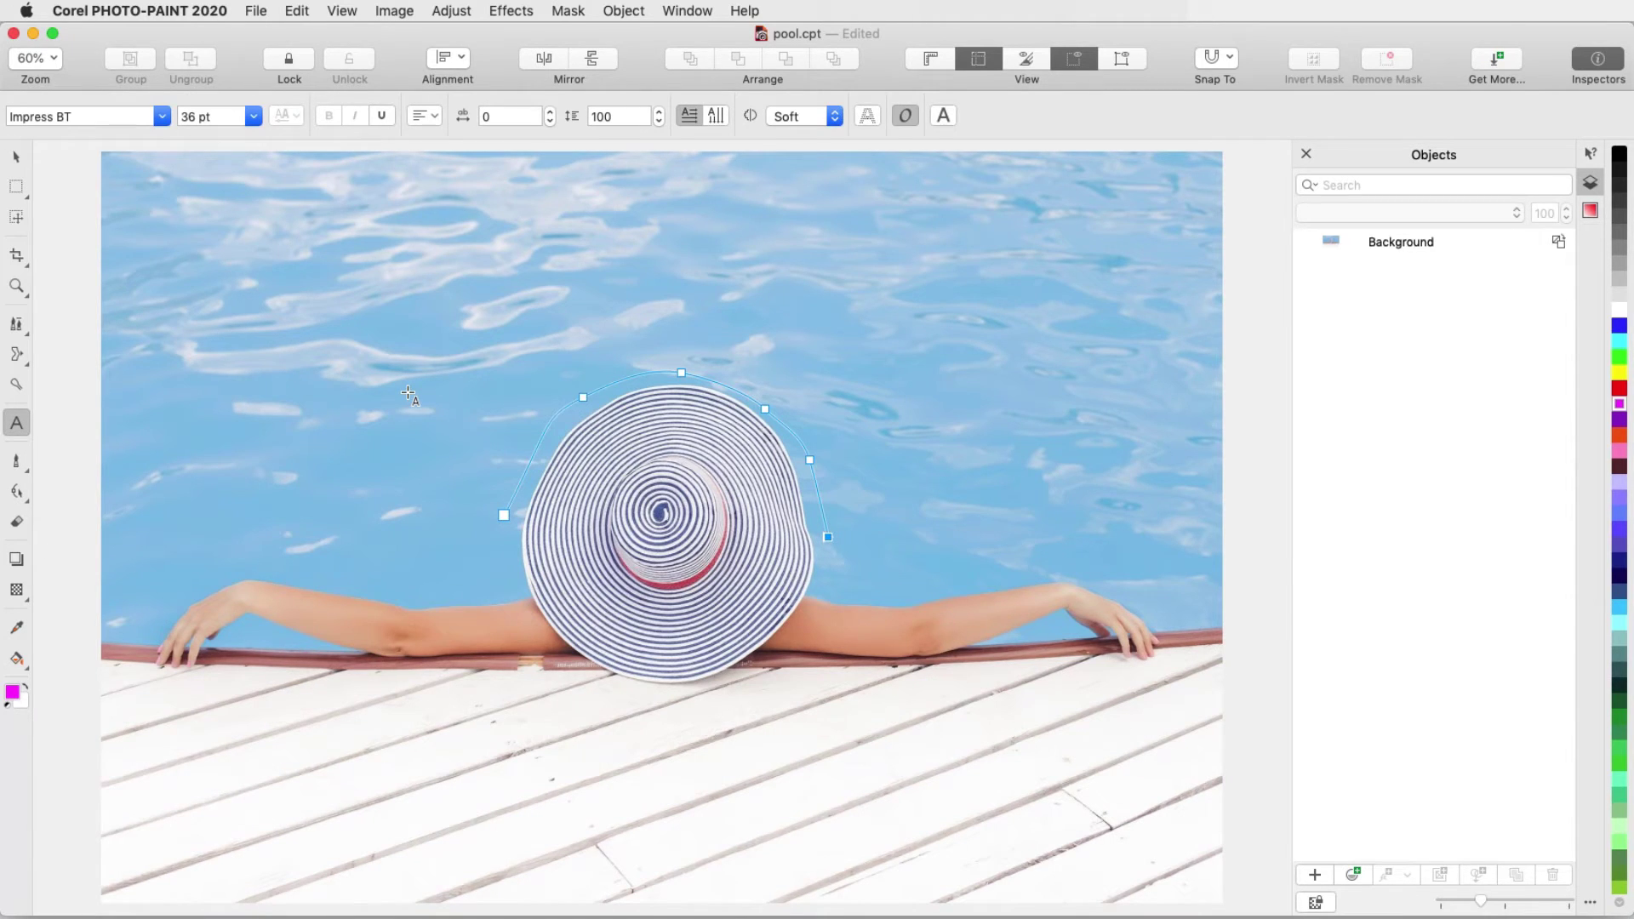
# Type 'relaxing...' along the hat path and set its path offset to 0.3.
pyautogui.click(533, 455)
pyautogui.write('rel')
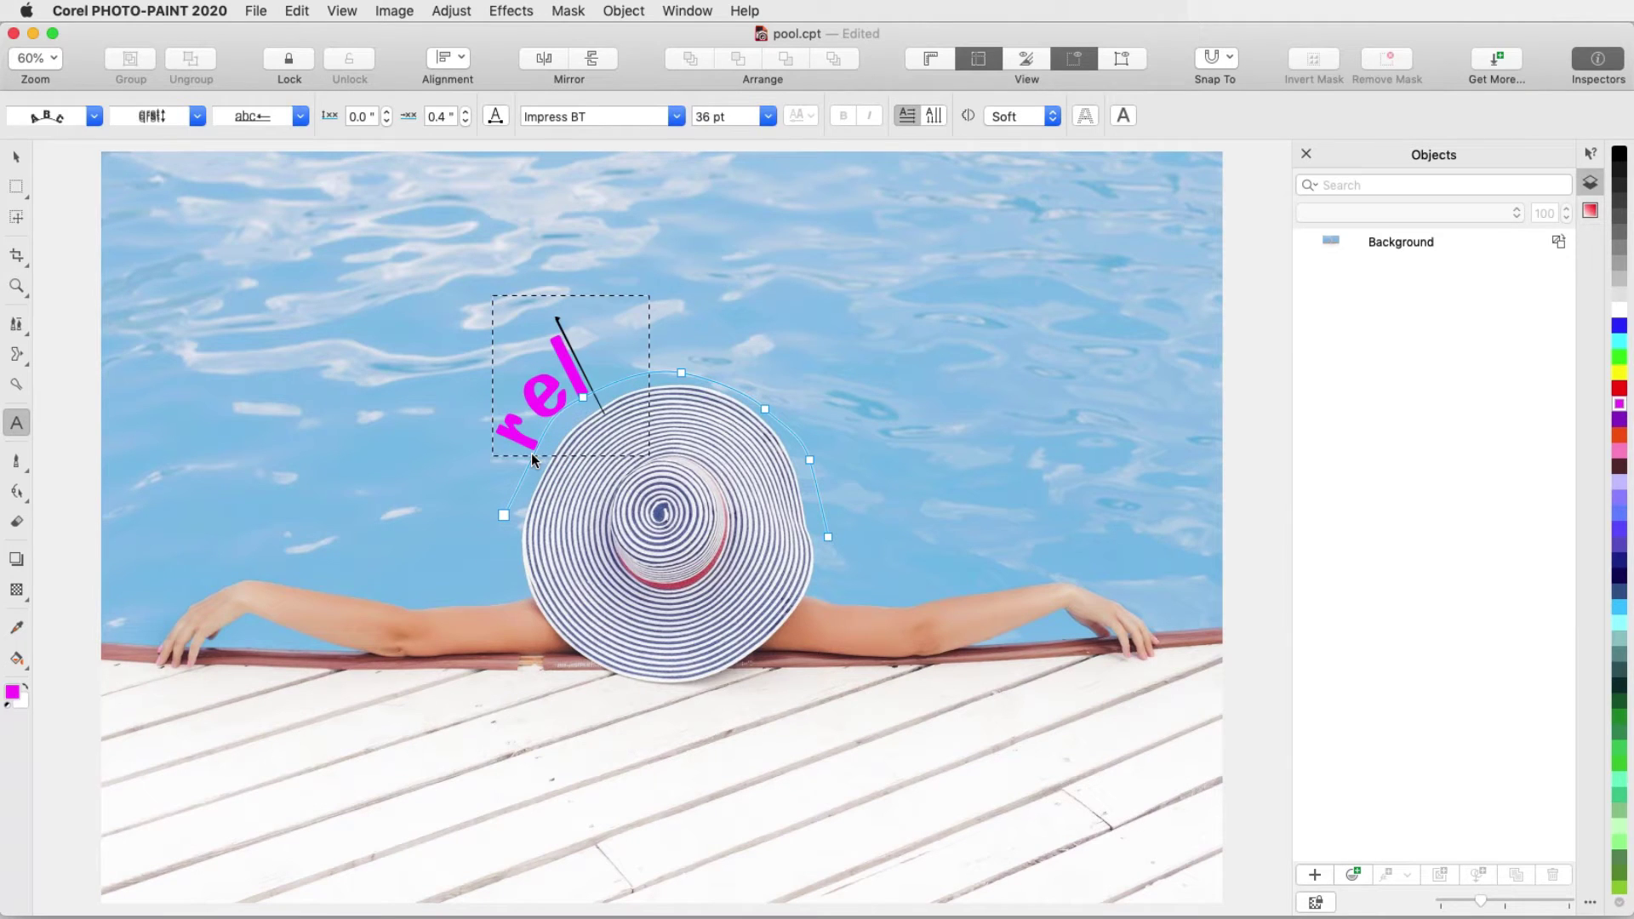
pyautogui.write('axing...')
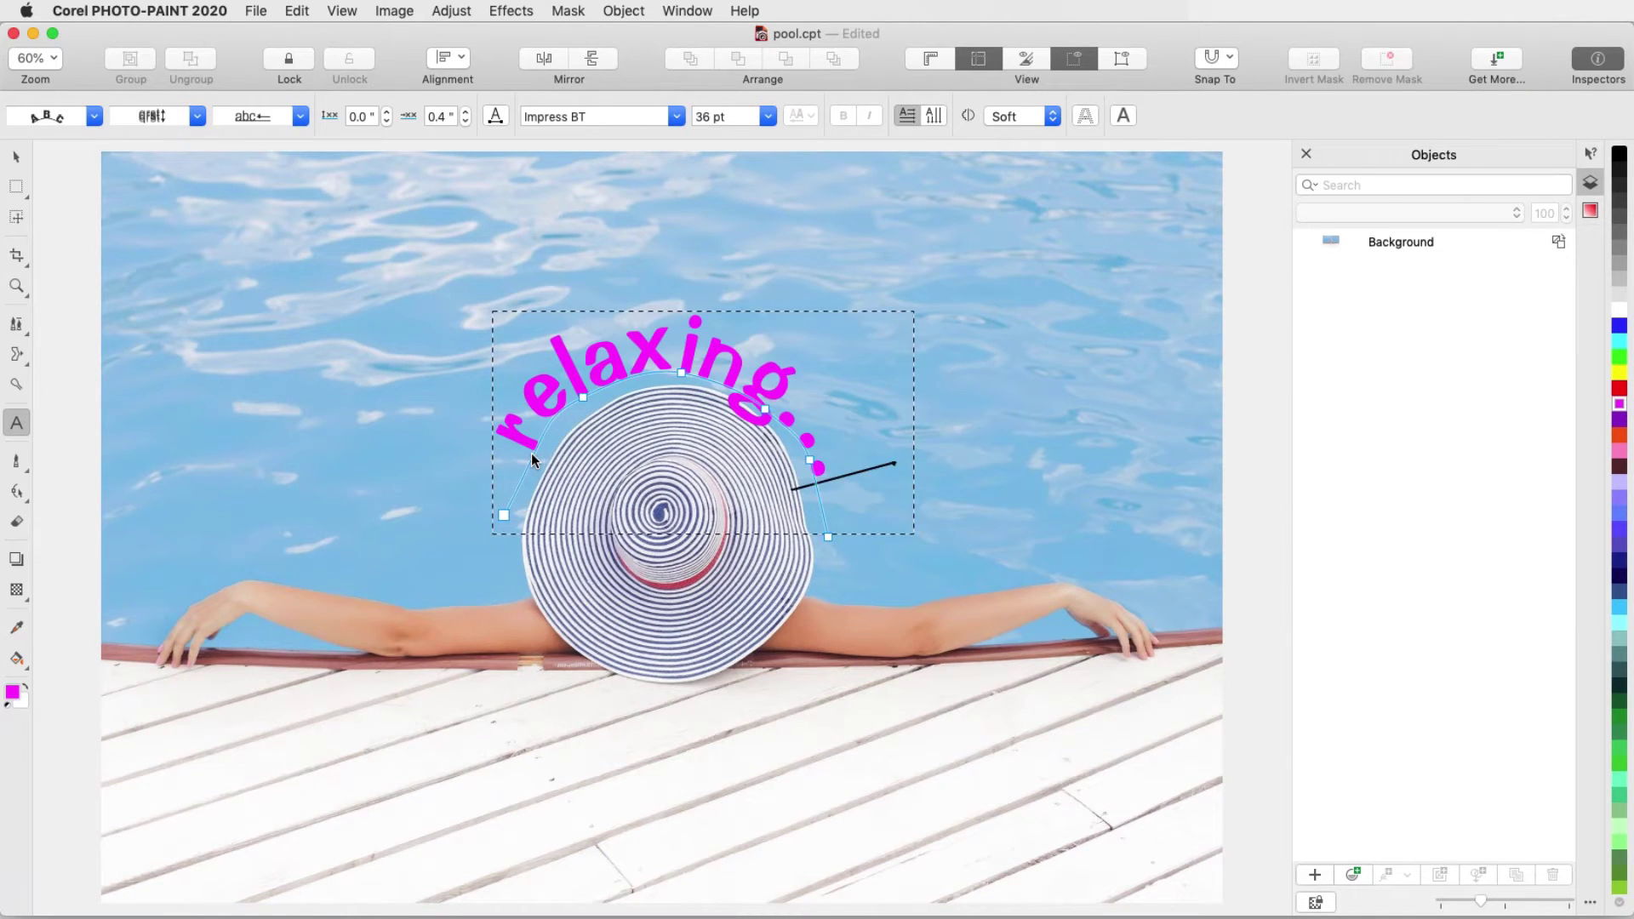
pyautogui.moveTo(848, 477); pyautogui.dragTo(481, 430)
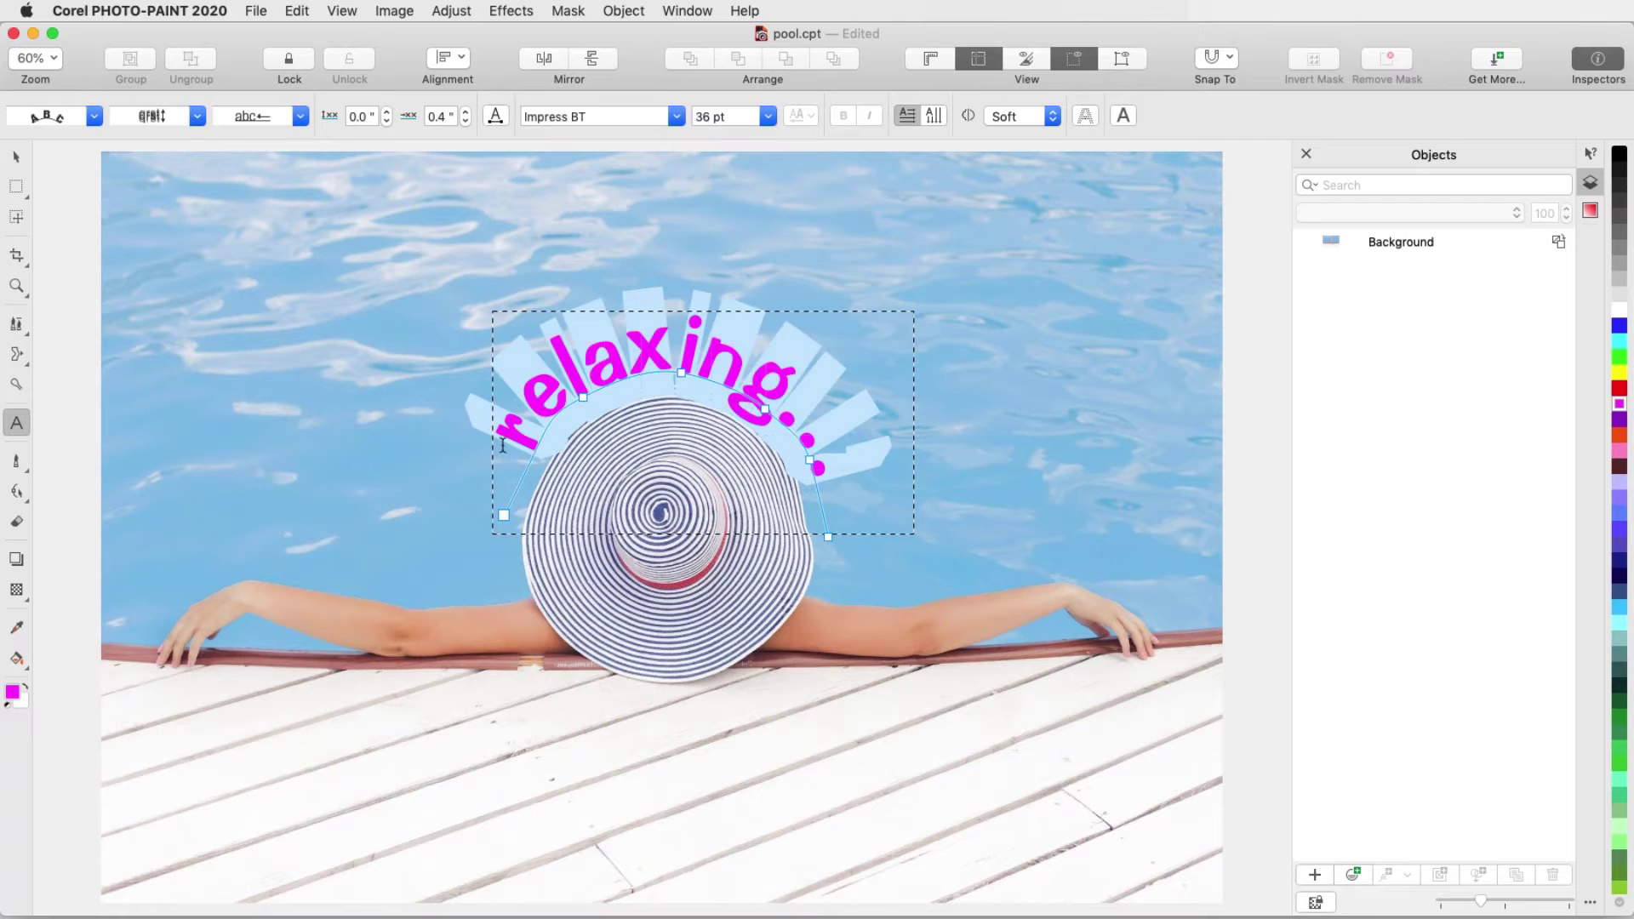
pyautogui.click(388, 112)
pyautogui.click(387, 120)
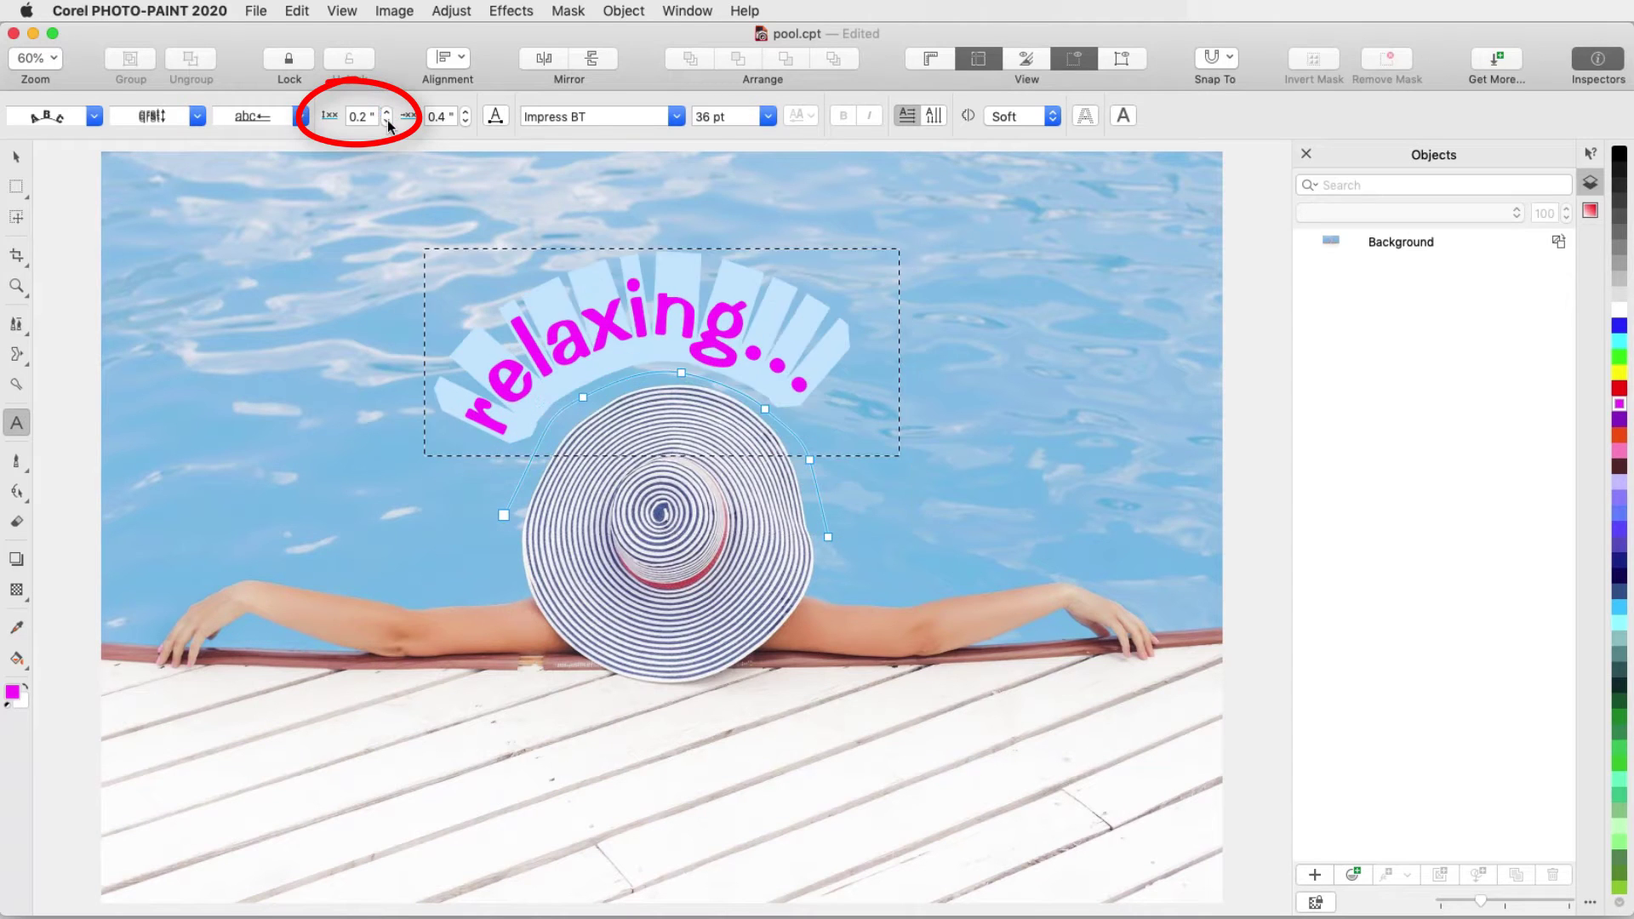
pyautogui.click(466, 112)
pyautogui.click(467, 125)
pyautogui.click(467, 125)
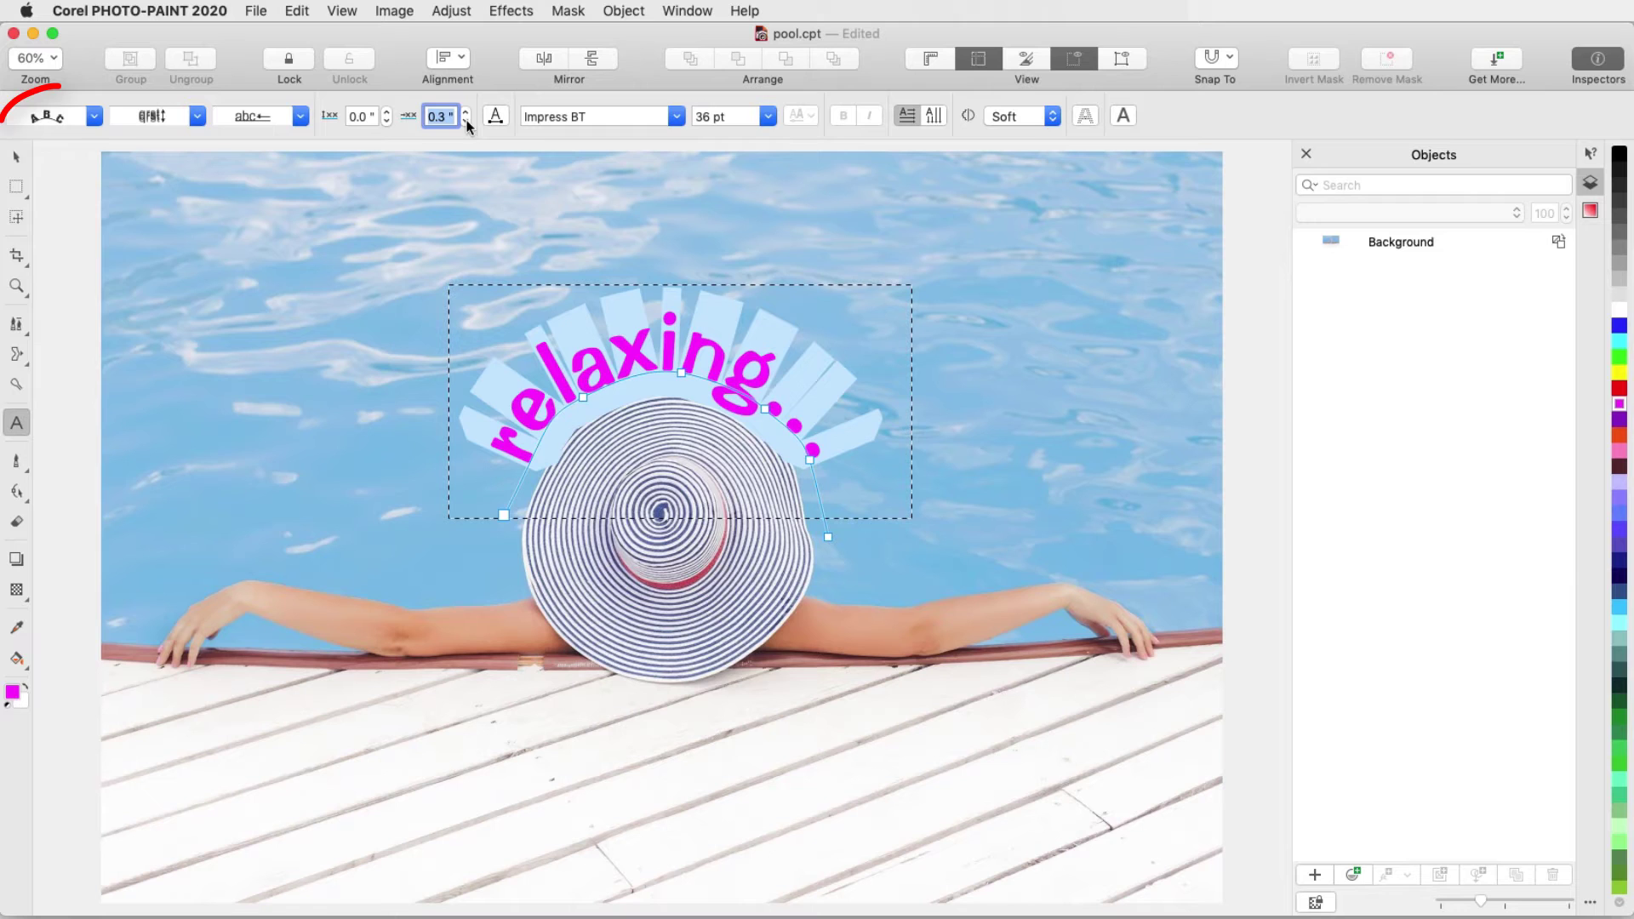
# Try upright letters and another placement against the path, then restore the originals.
pyautogui.click(94, 114)
pyautogui.click(87, 223)
pyautogui.click(95, 117)
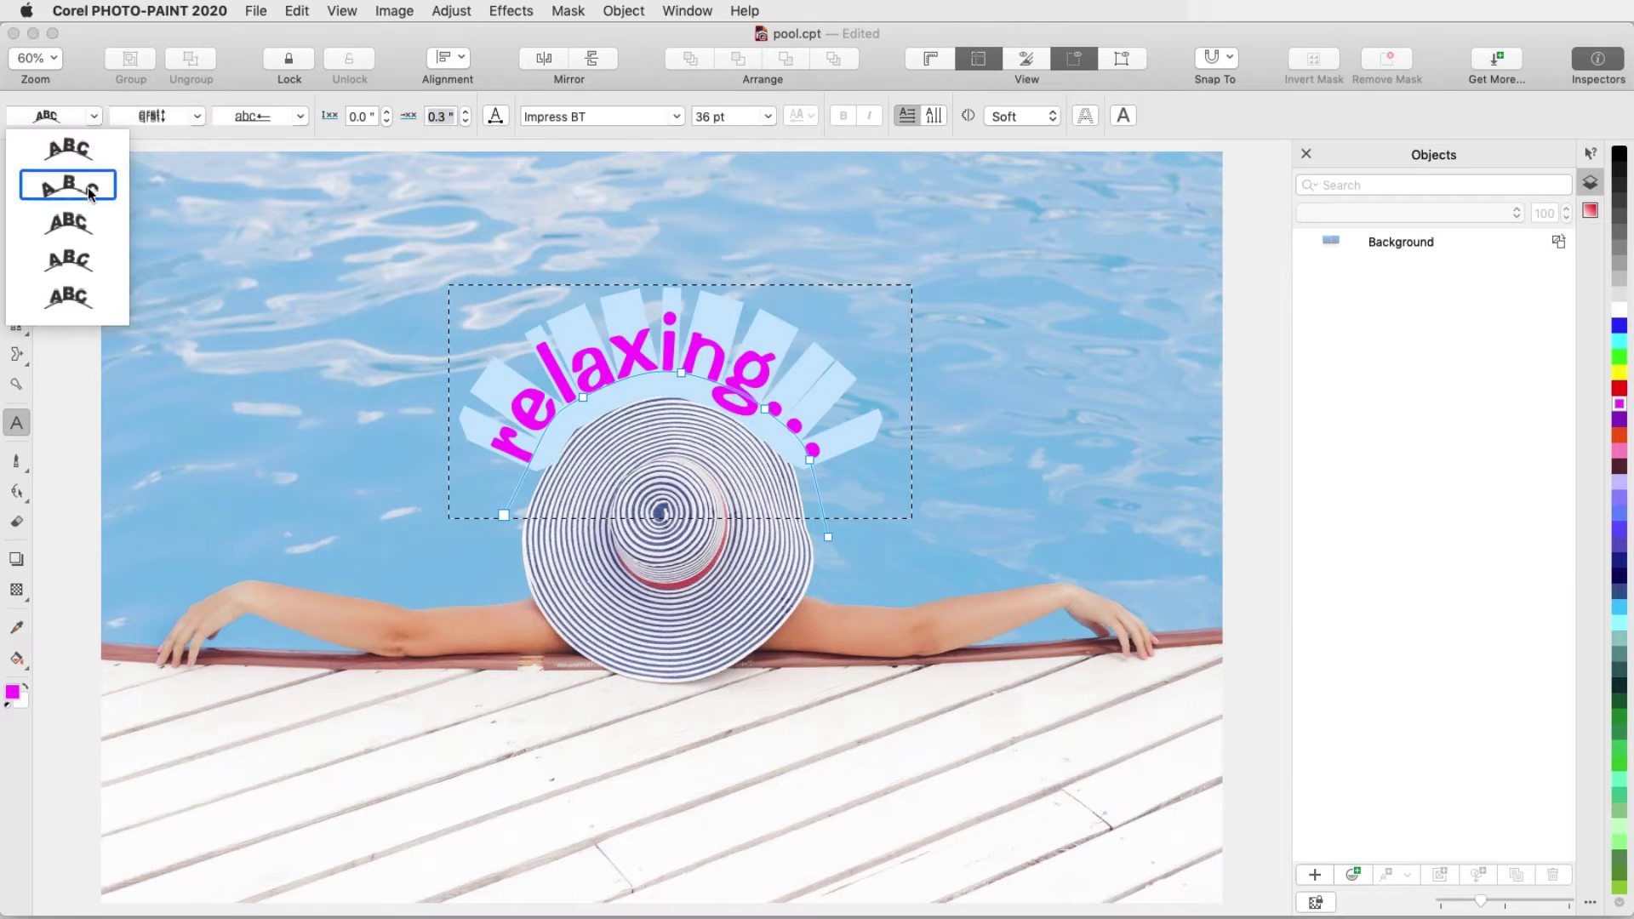
pyautogui.click(89, 183)
pyautogui.click(198, 122)
pyautogui.click(184, 257)
pyautogui.click(196, 117)
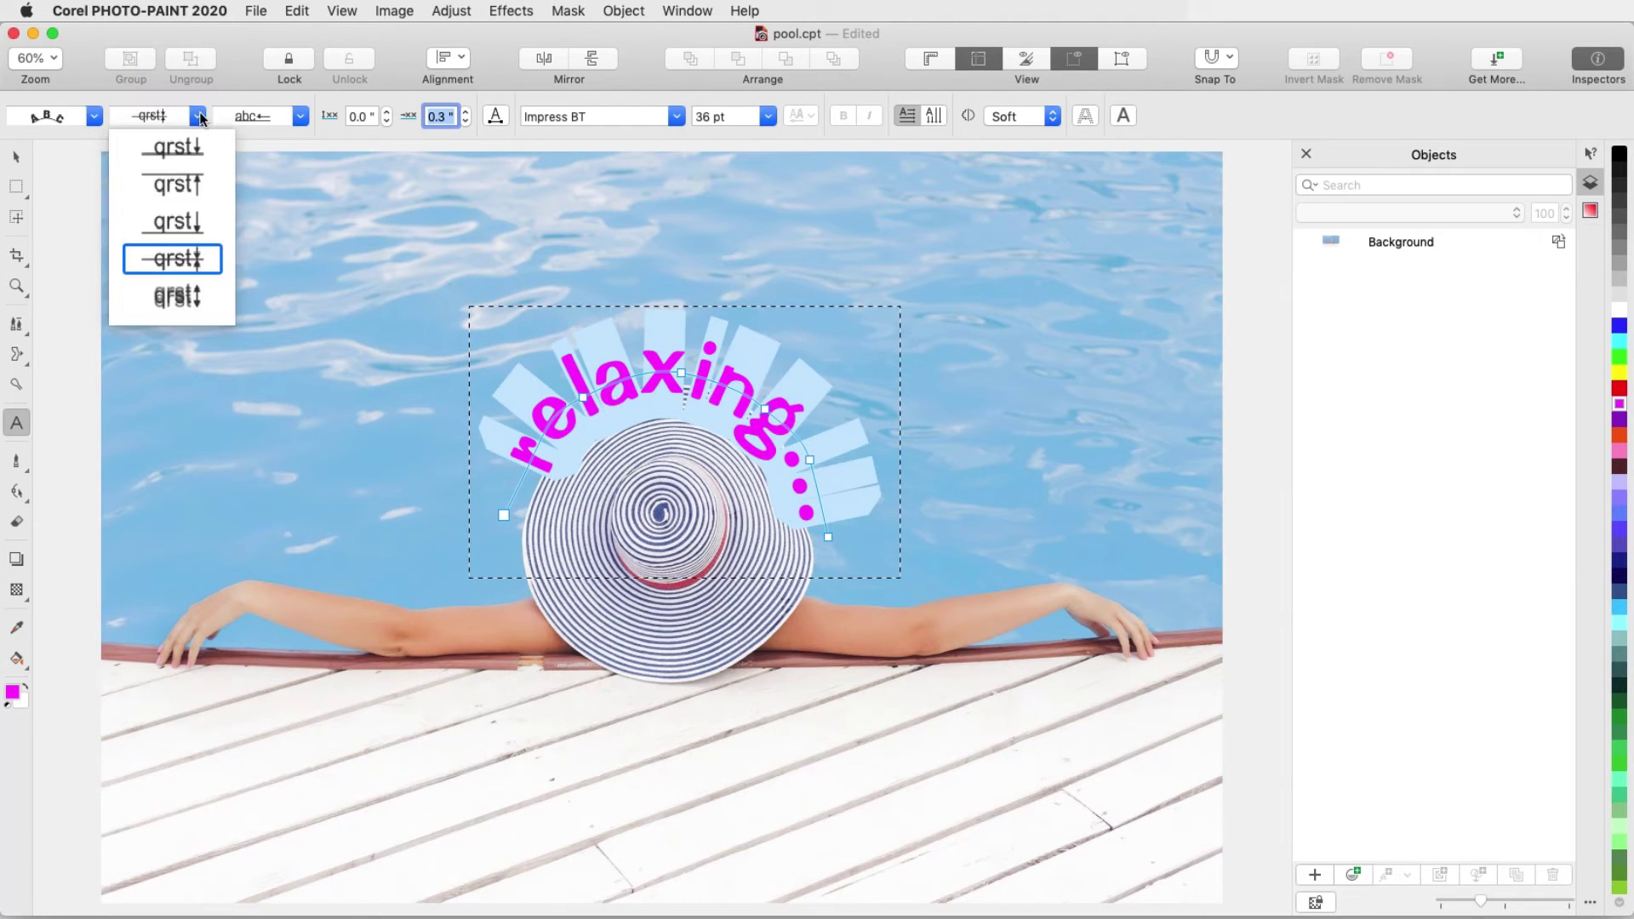
pyautogui.click(190, 146)
# Try other alignments along the path, restore the original, and commit the text.
pyautogui.click(300, 116)
pyautogui.click(294, 192)
pyautogui.click(300, 116)
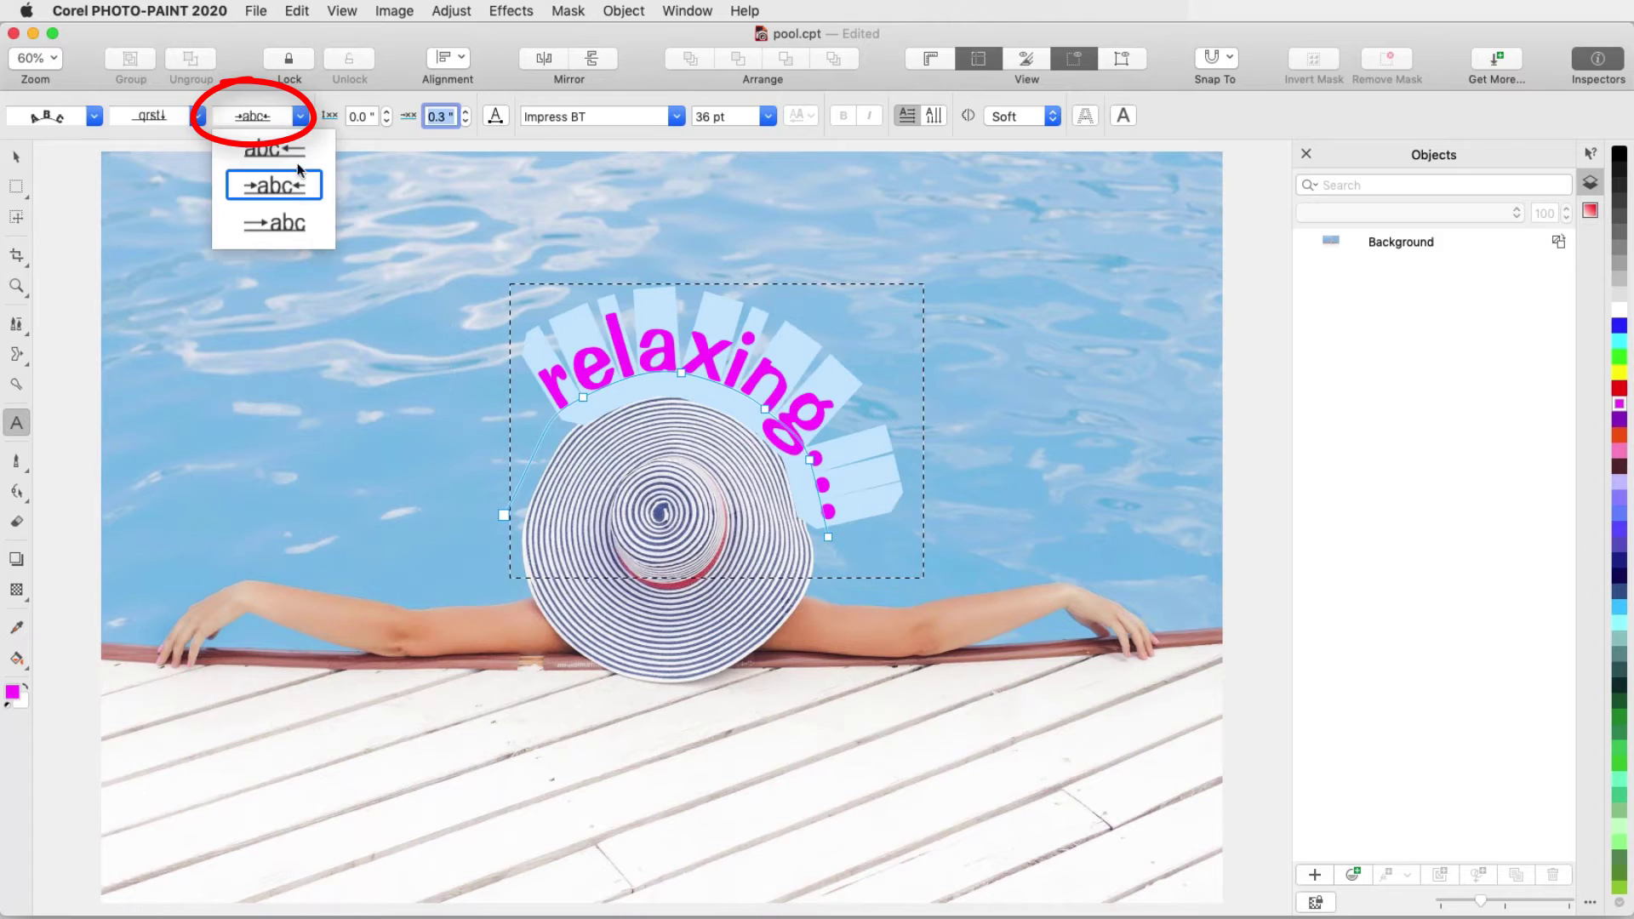
pyautogui.click(298, 170)
pyautogui.click(301, 116)
pyautogui.click(288, 149)
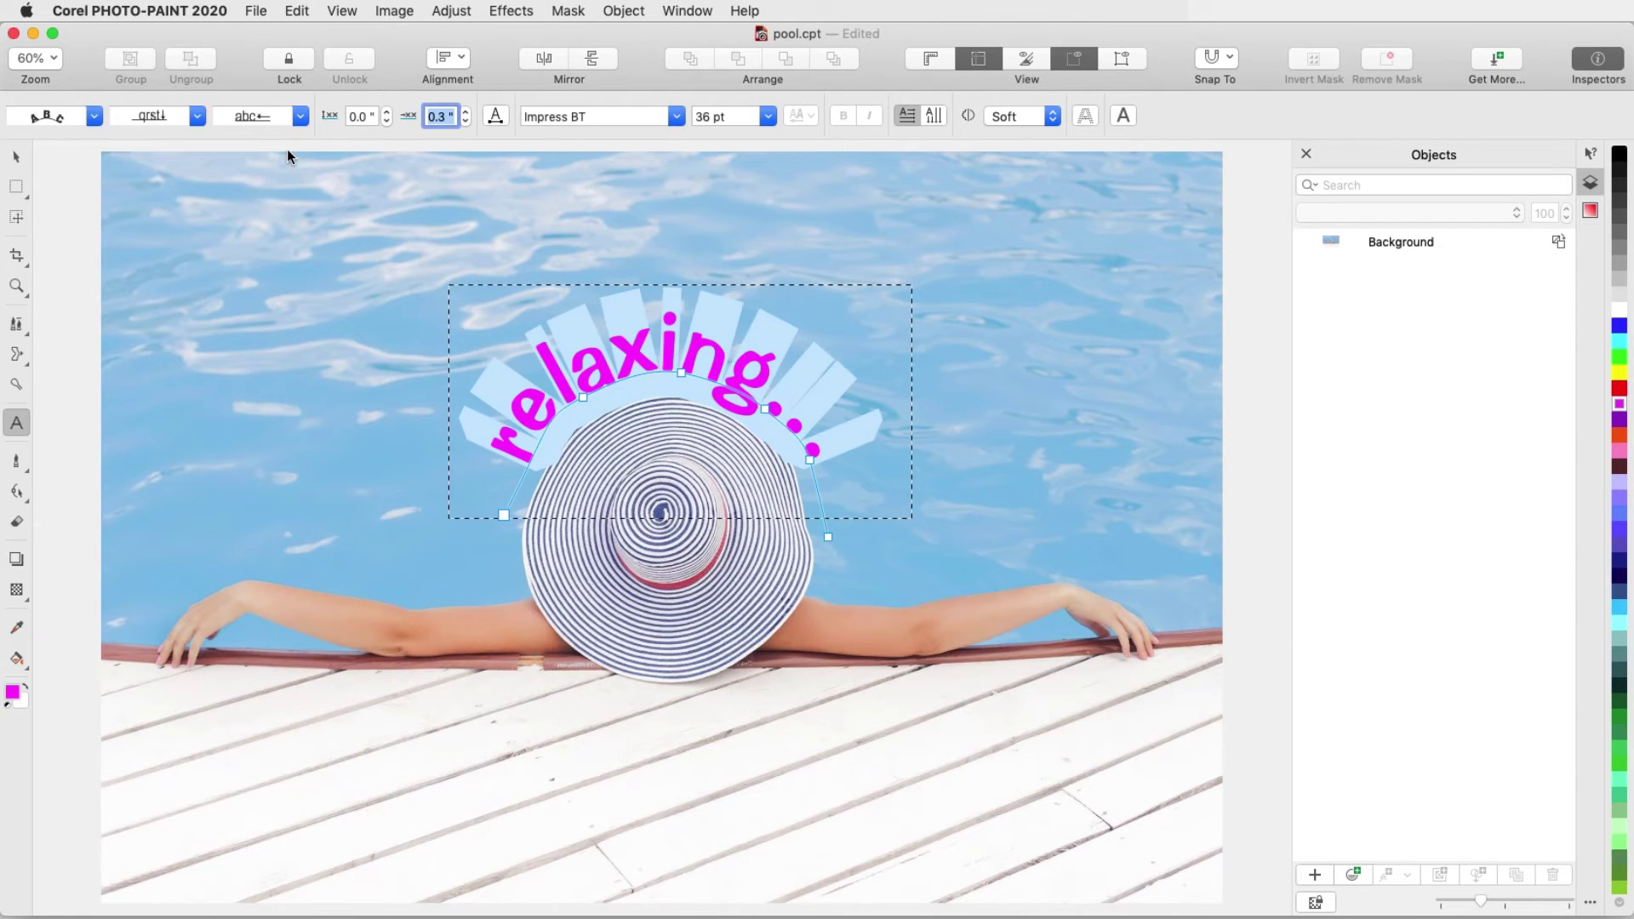
pyautogui.click(272, 300)
pyautogui.click(87, 321)
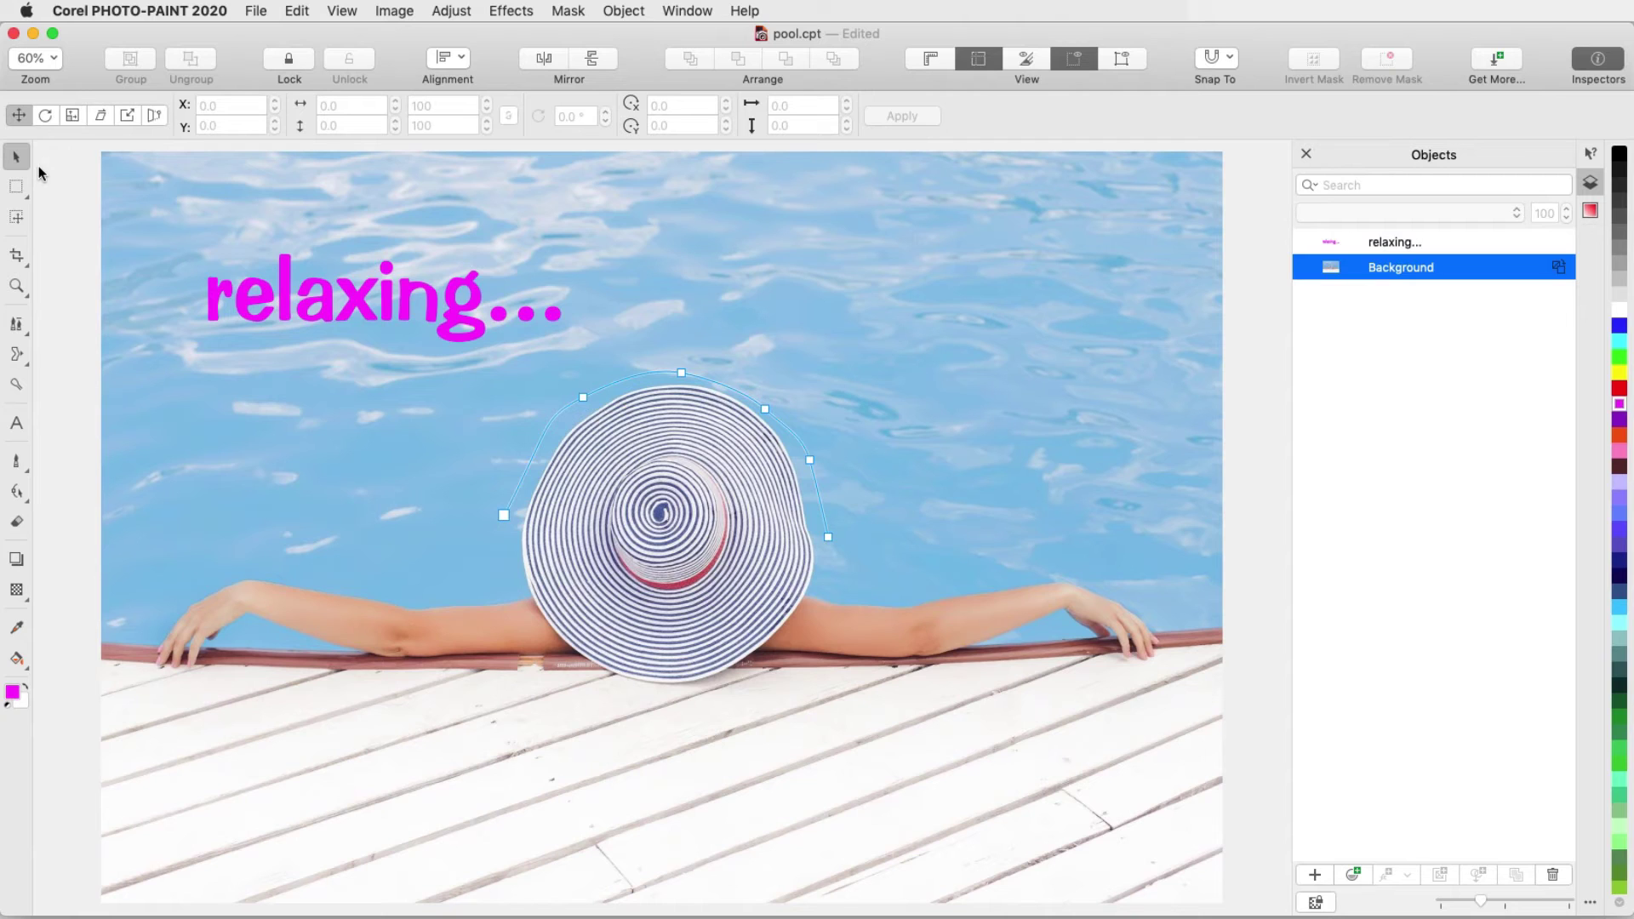
# Fit the relaxing... text to the hat's curved outline.
pyautogui.click(400, 313)
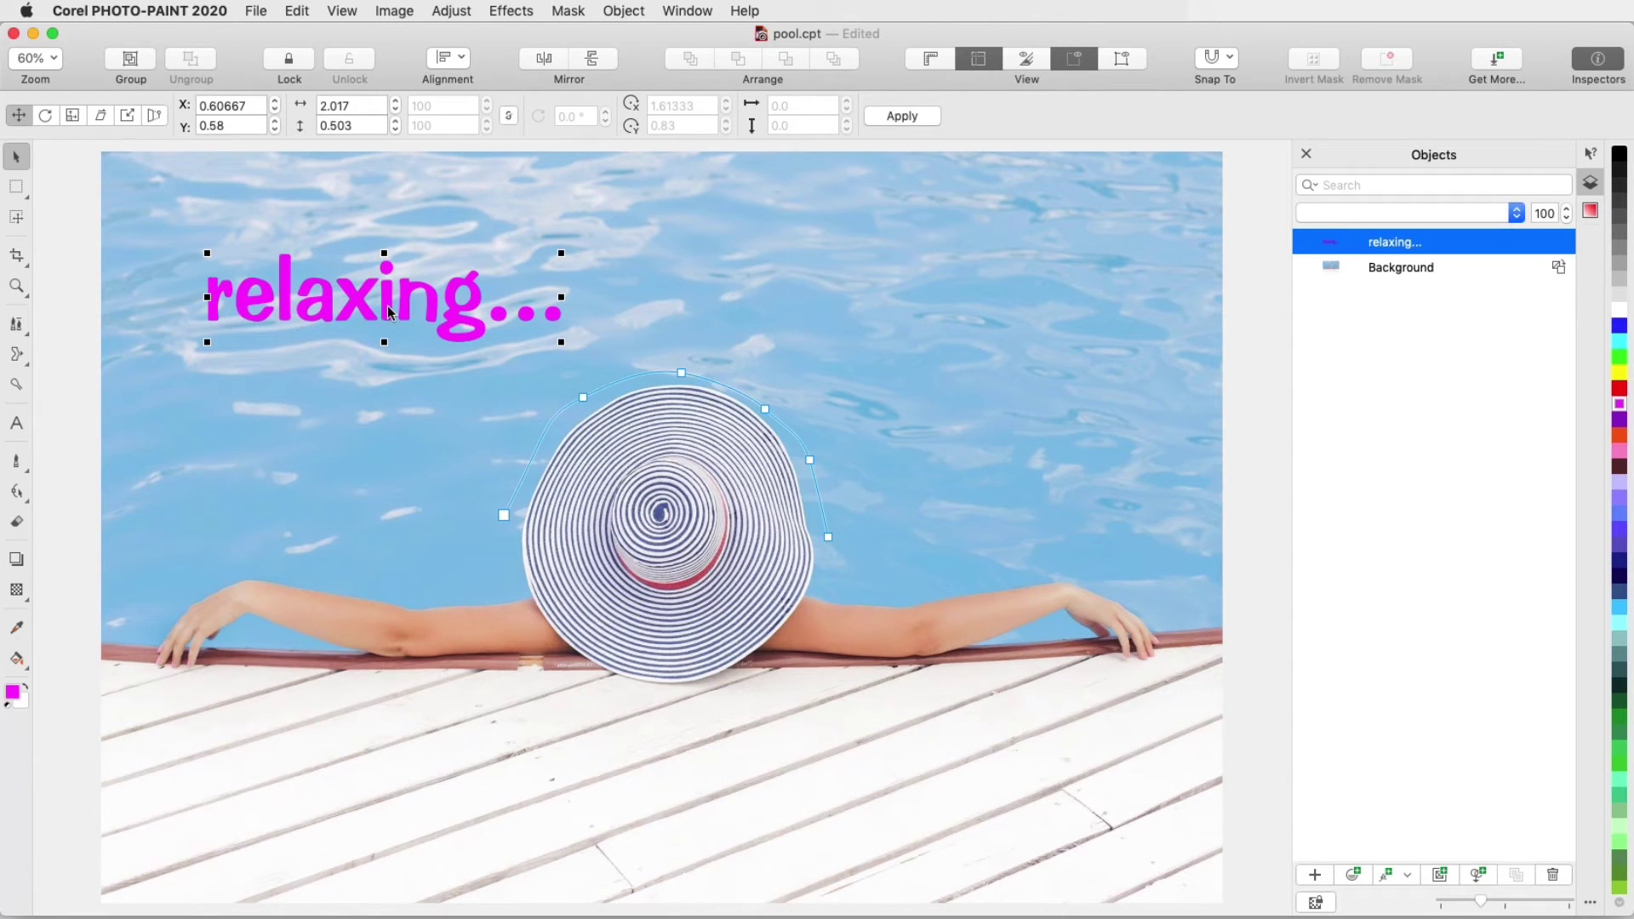
pyautogui.click(634, 12)
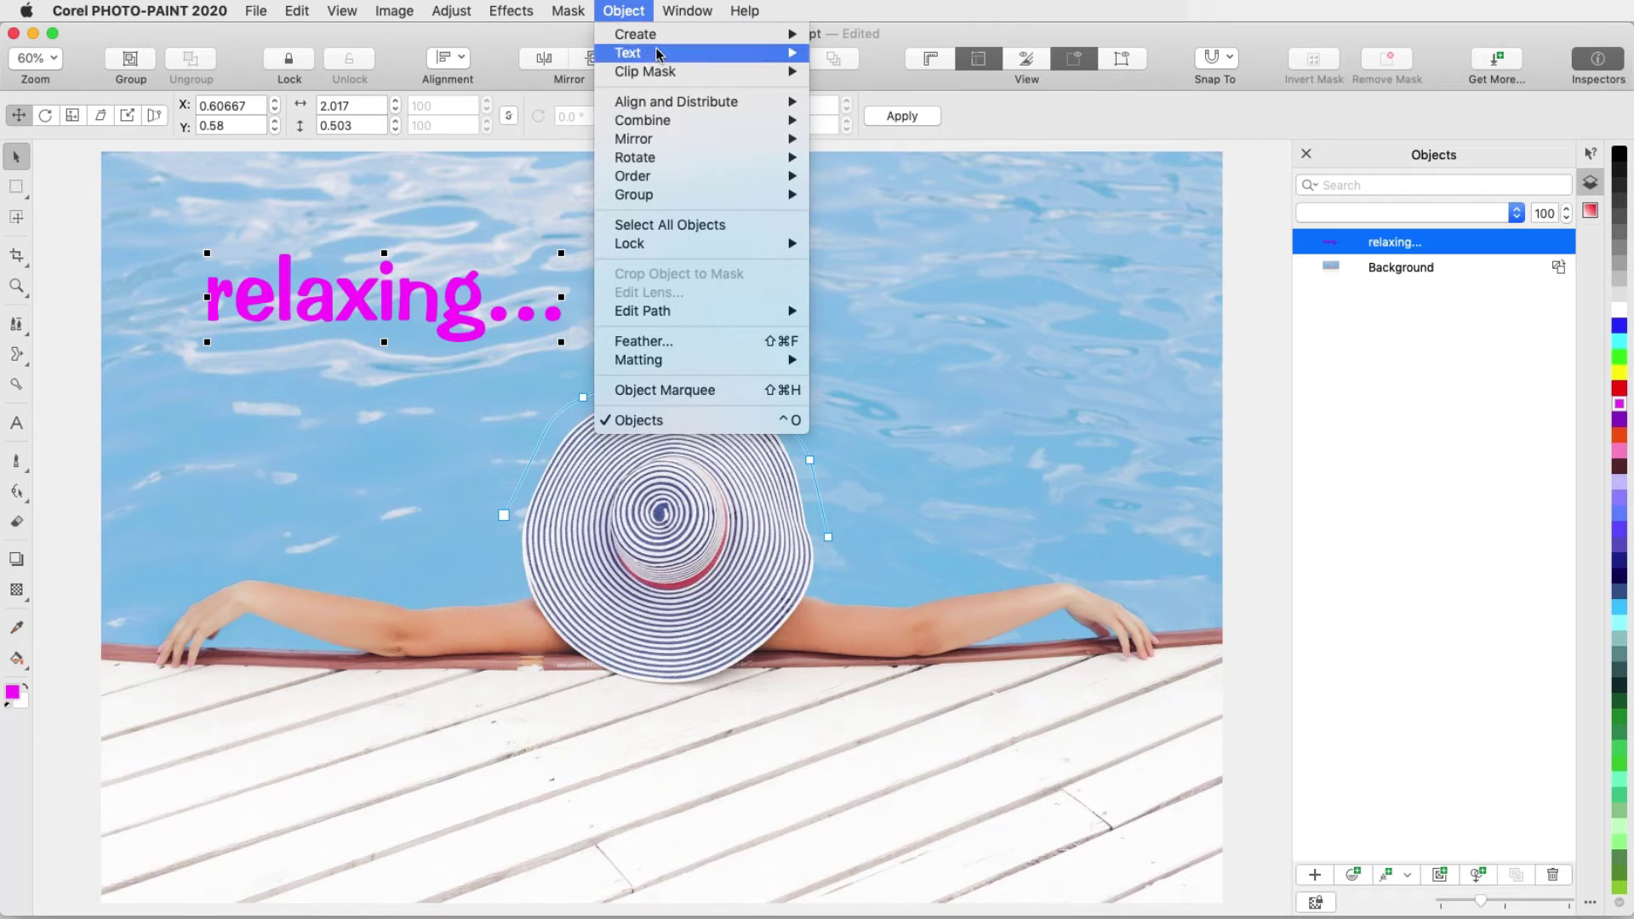
pyautogui.moveTo(657, 55)
pyautogui.click(842, 54)
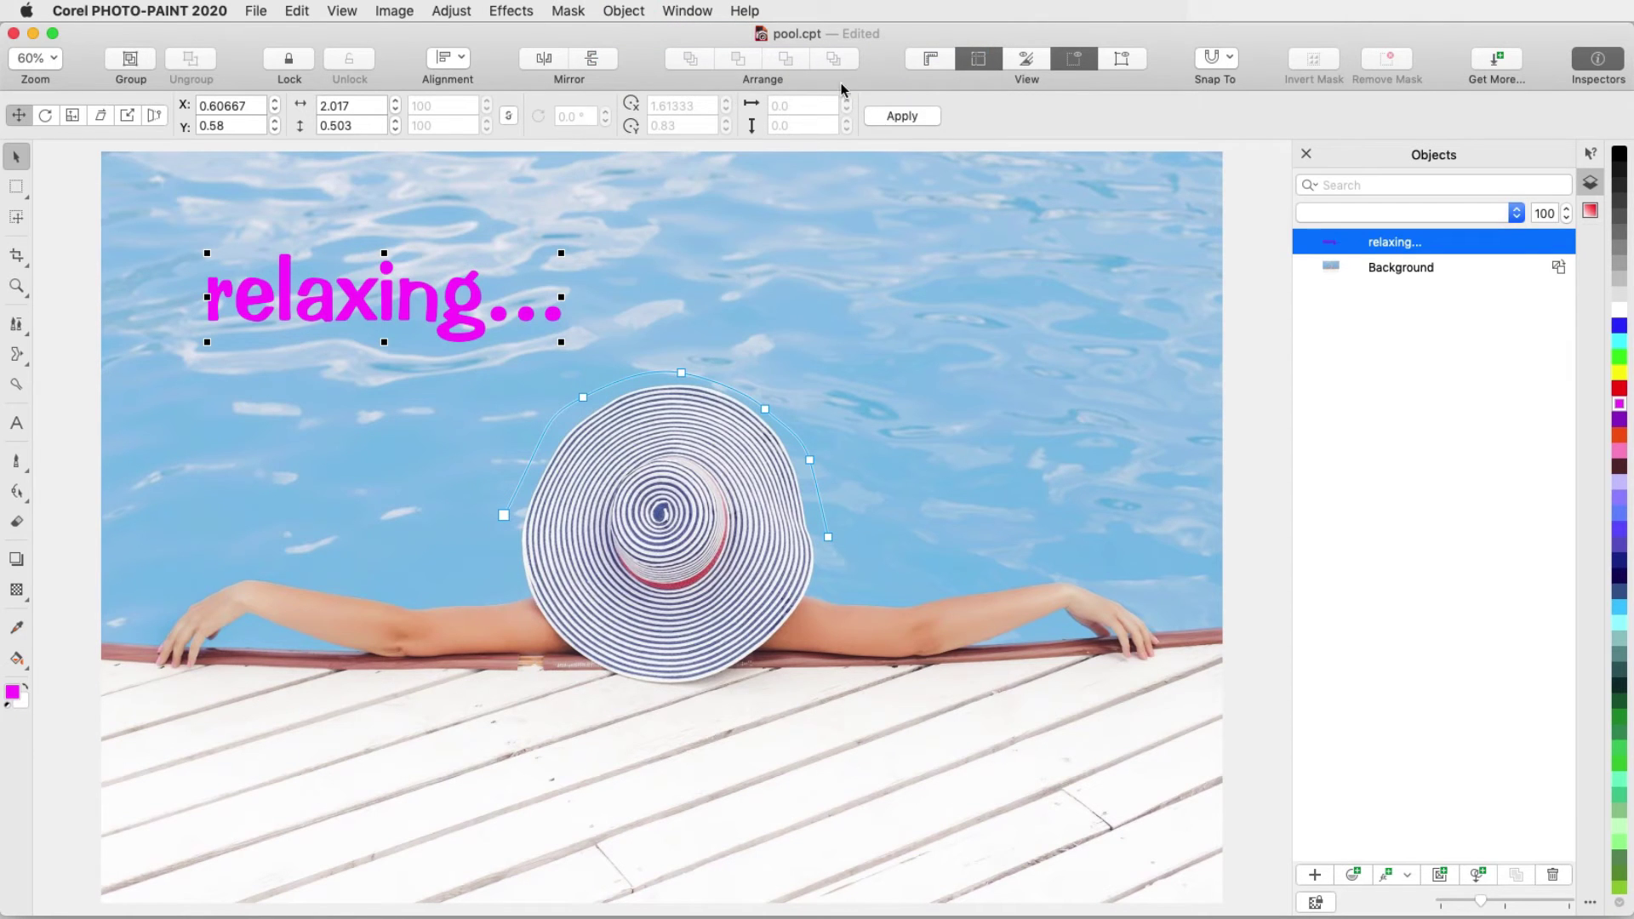
pyautogui.click(533, 453)
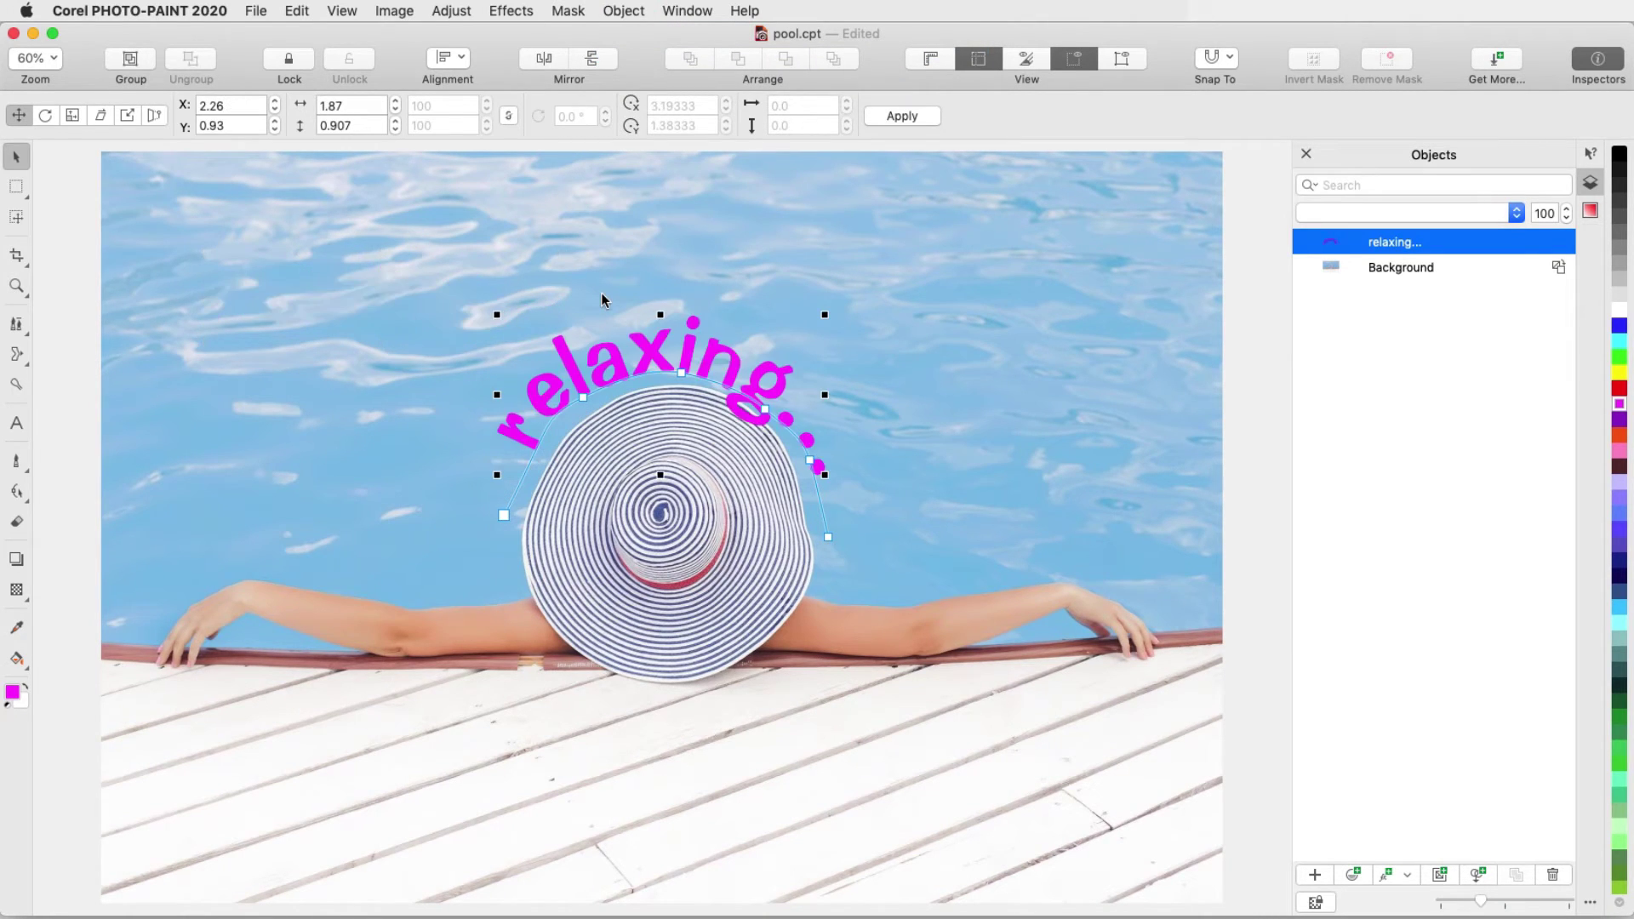
# Render the curved text as a regular object and move it to the upper left.
pyautogui.click(624, 11)
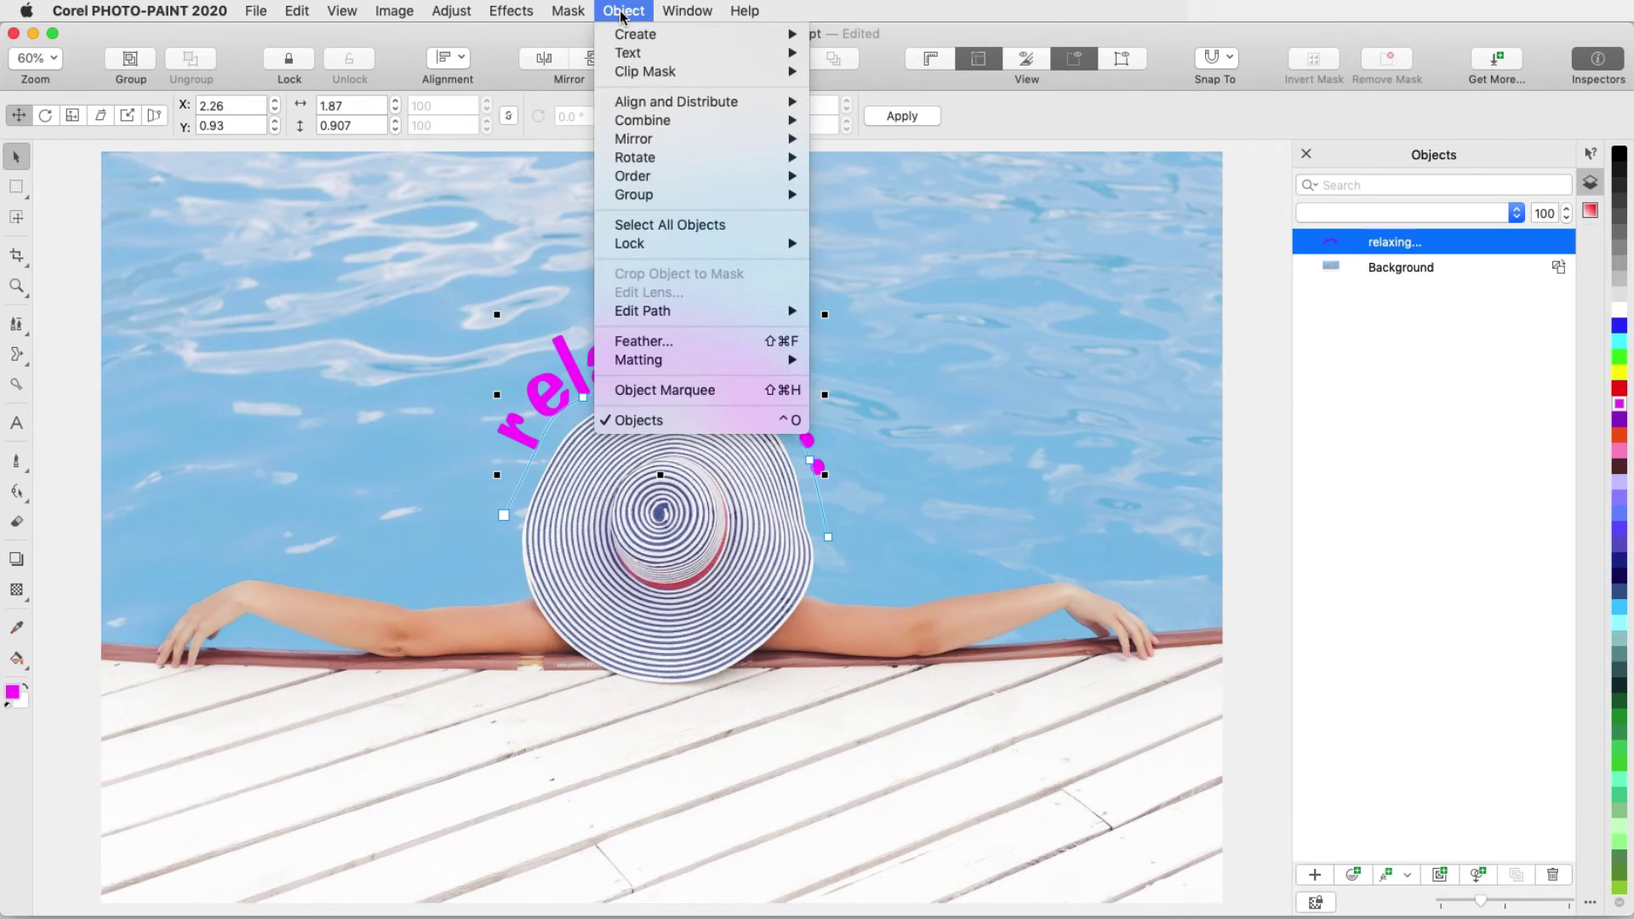
pyautogui.moveTo(639, 54)
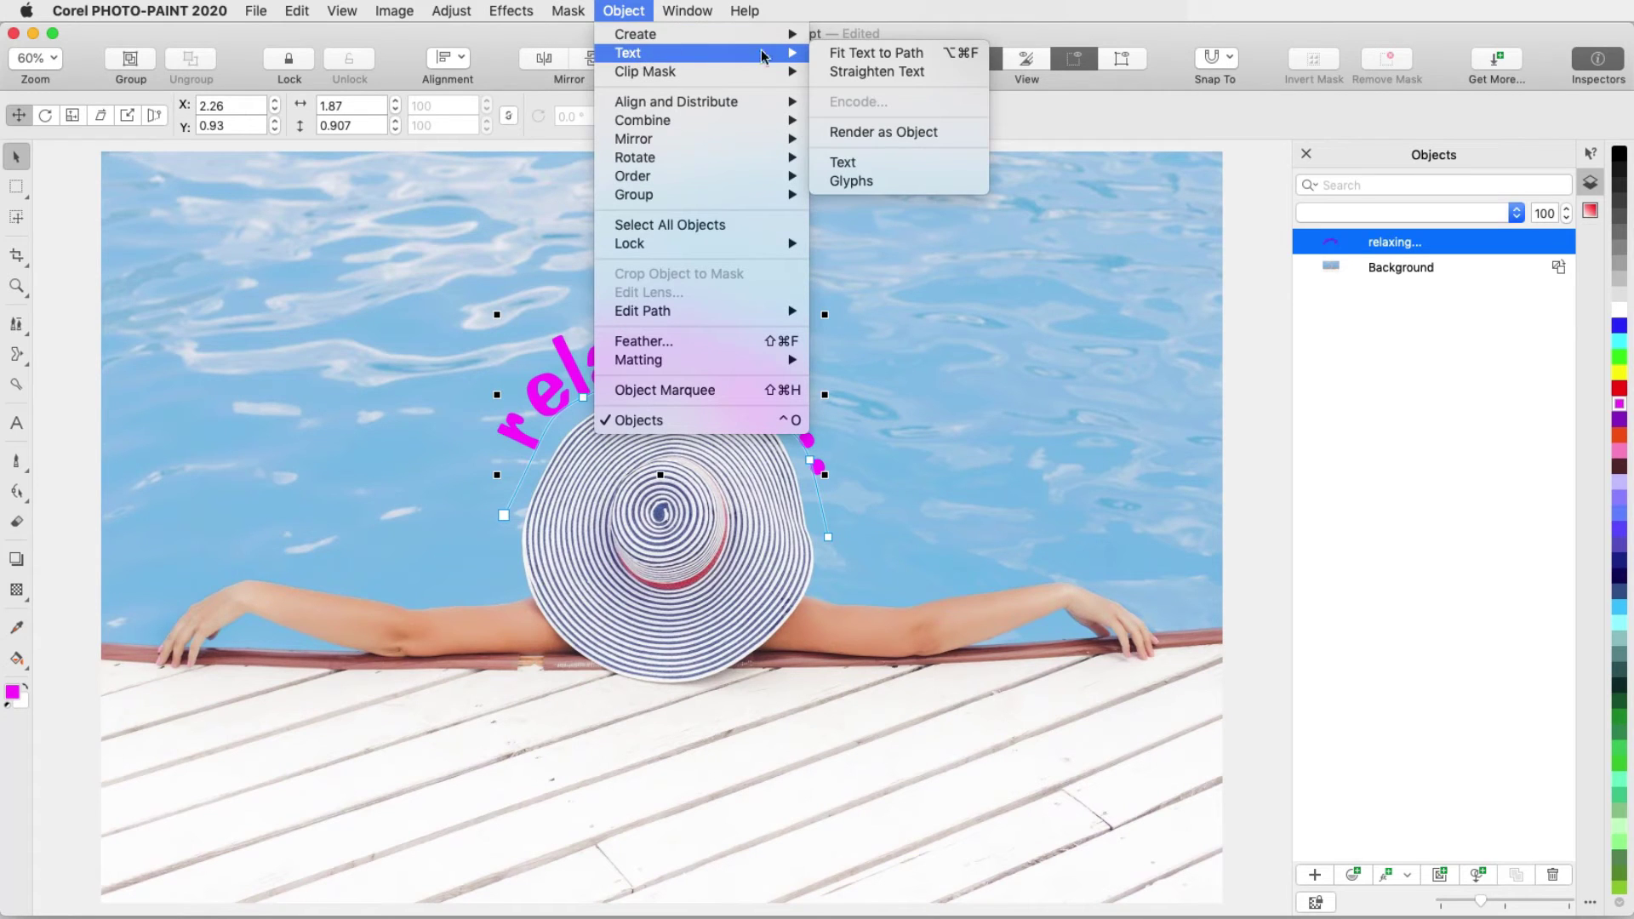
pyautogui.click(881, 133)
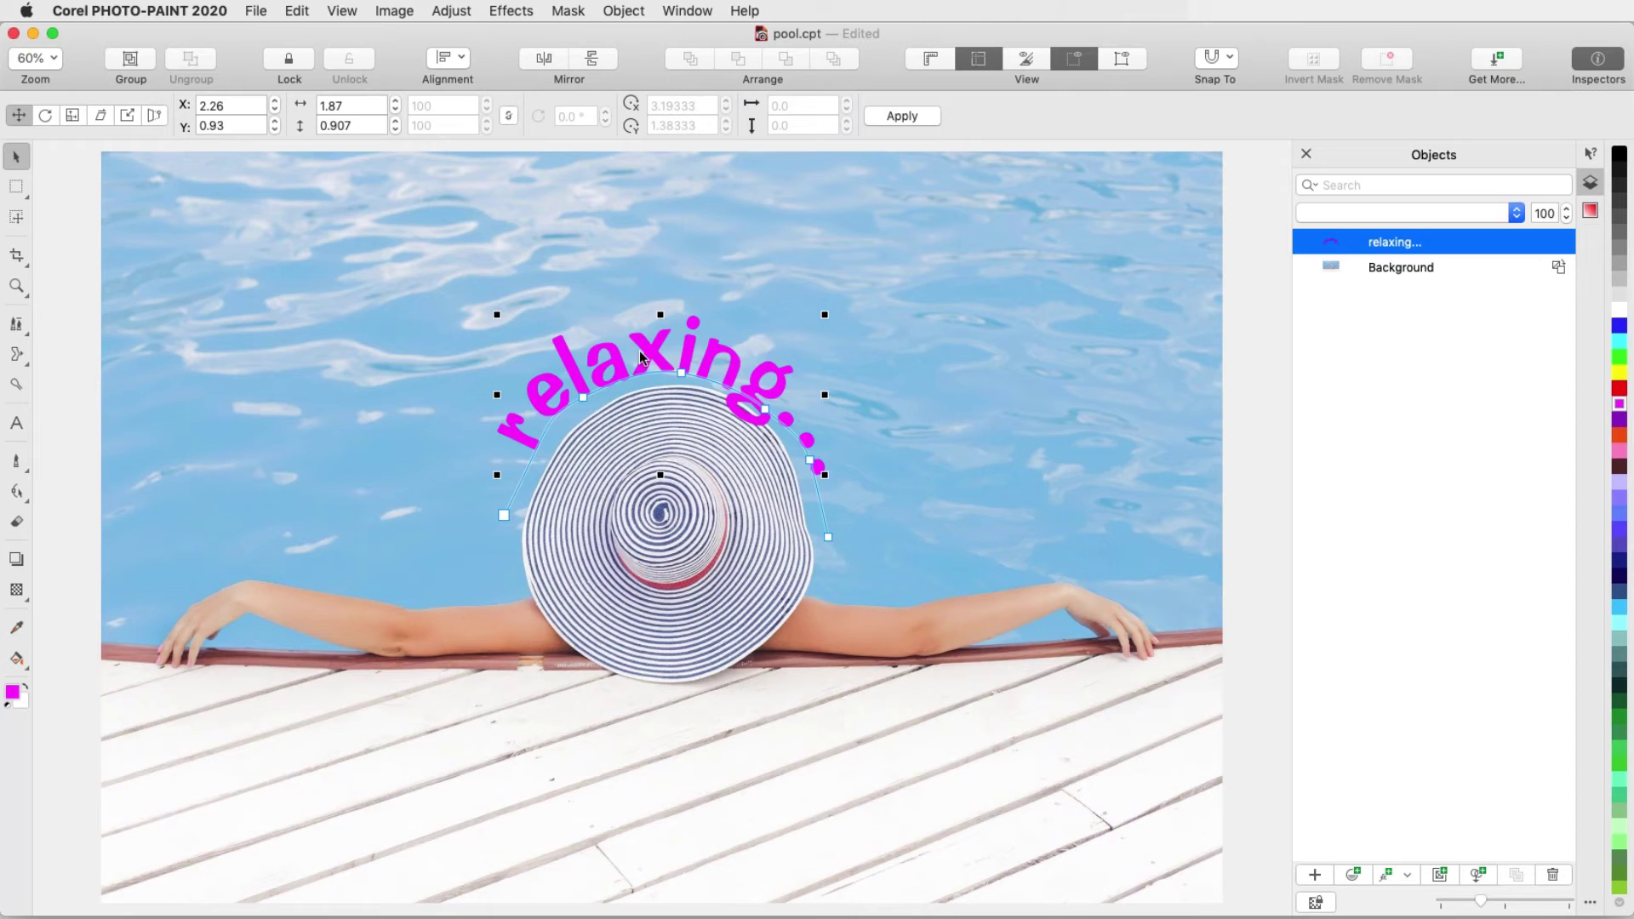
pyautogui.moveTo(698, 333); pyautogui.dragTo(311, 237)
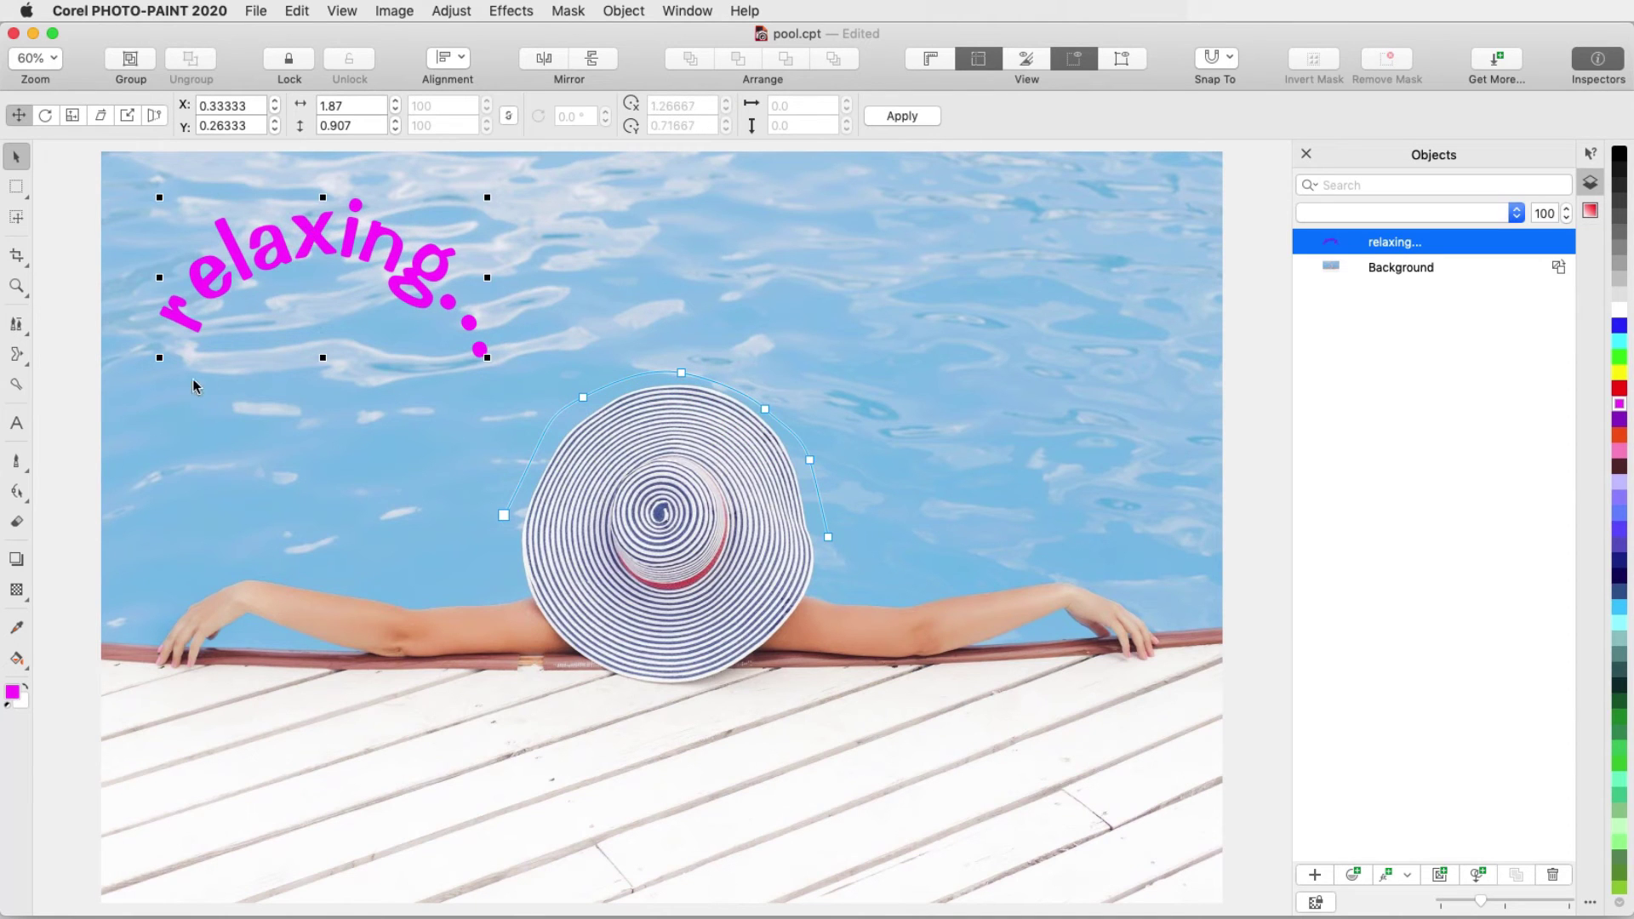
pyautogui.click(85, 379)
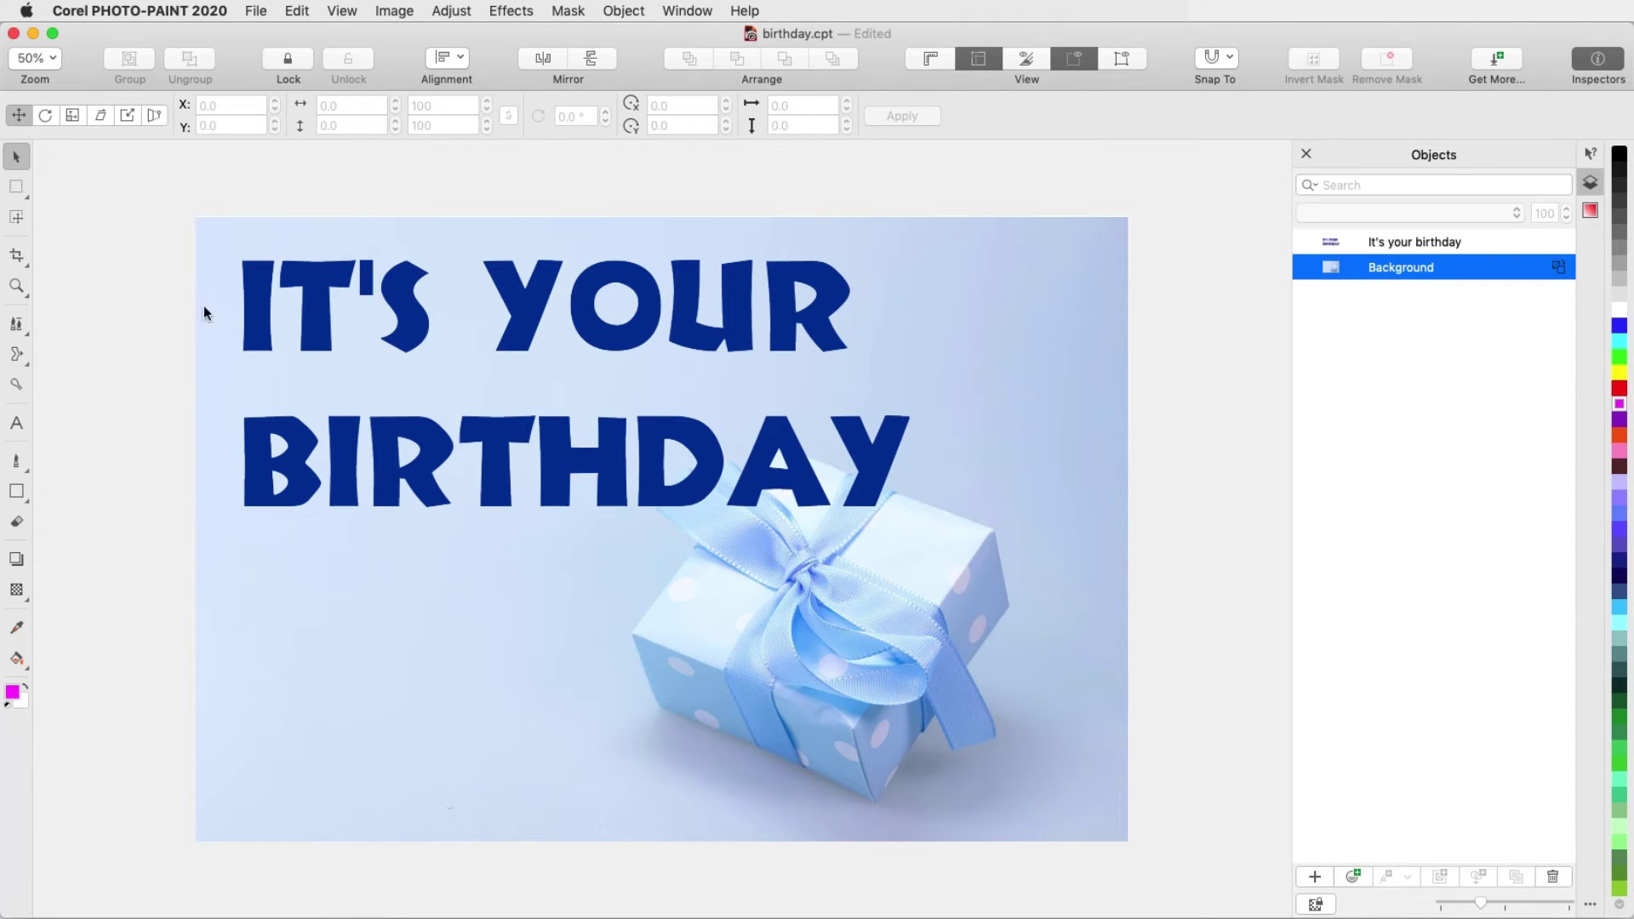
# Fill the letters B and H of the birthday text with green.
pyautogui.click(316, 291)
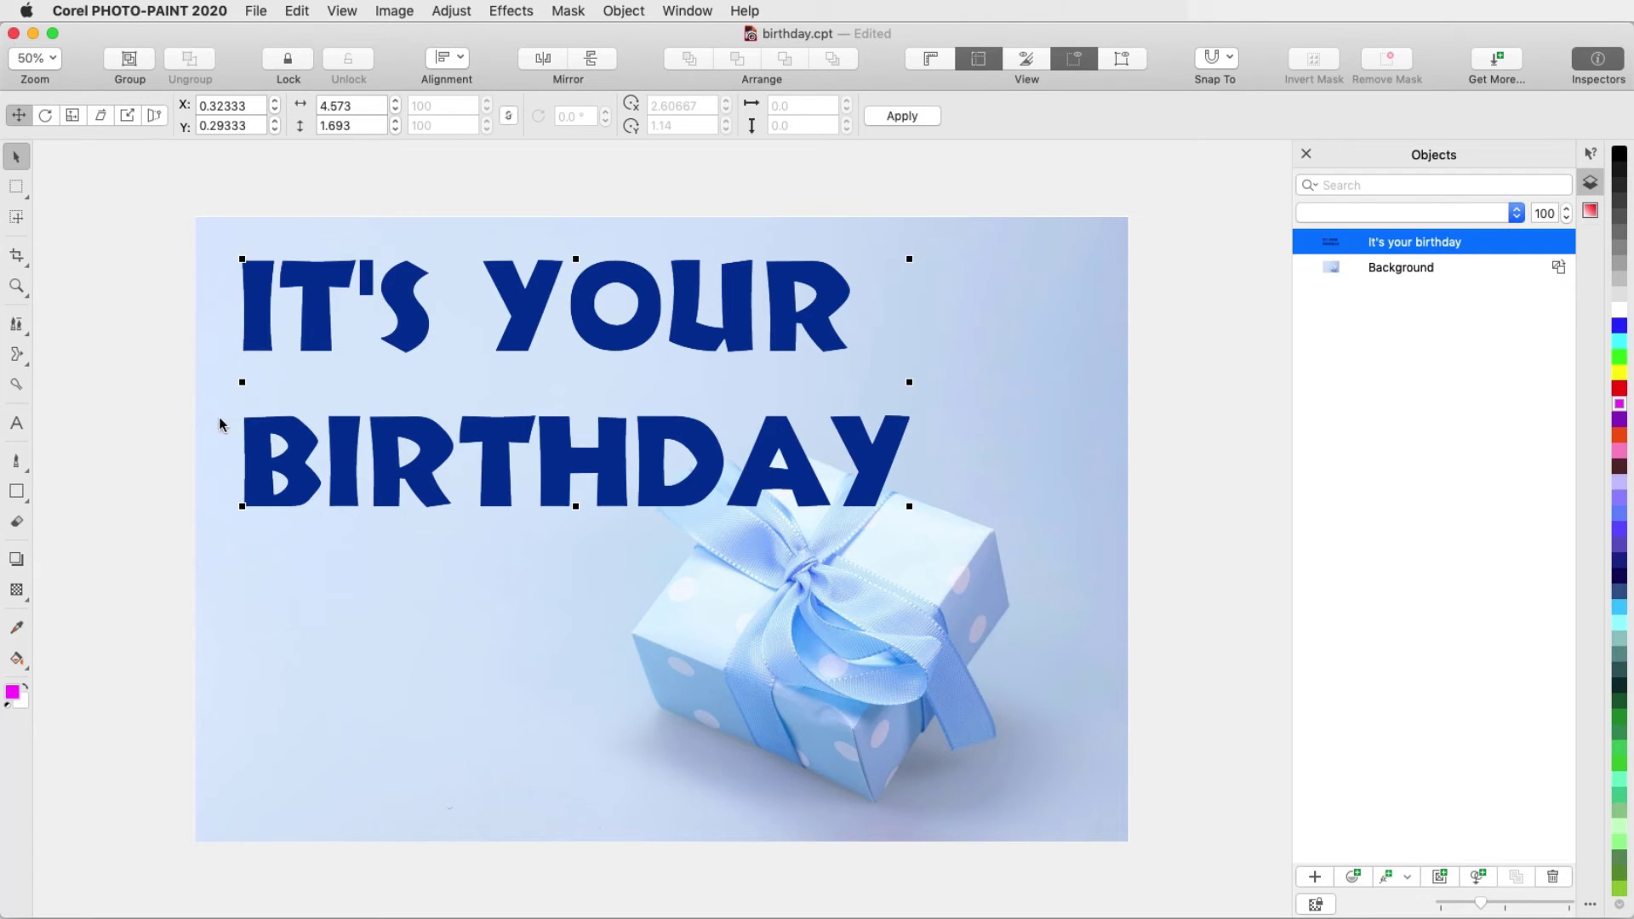
pyautogui.click(19, 662)
pyautogui.click(164, 115)
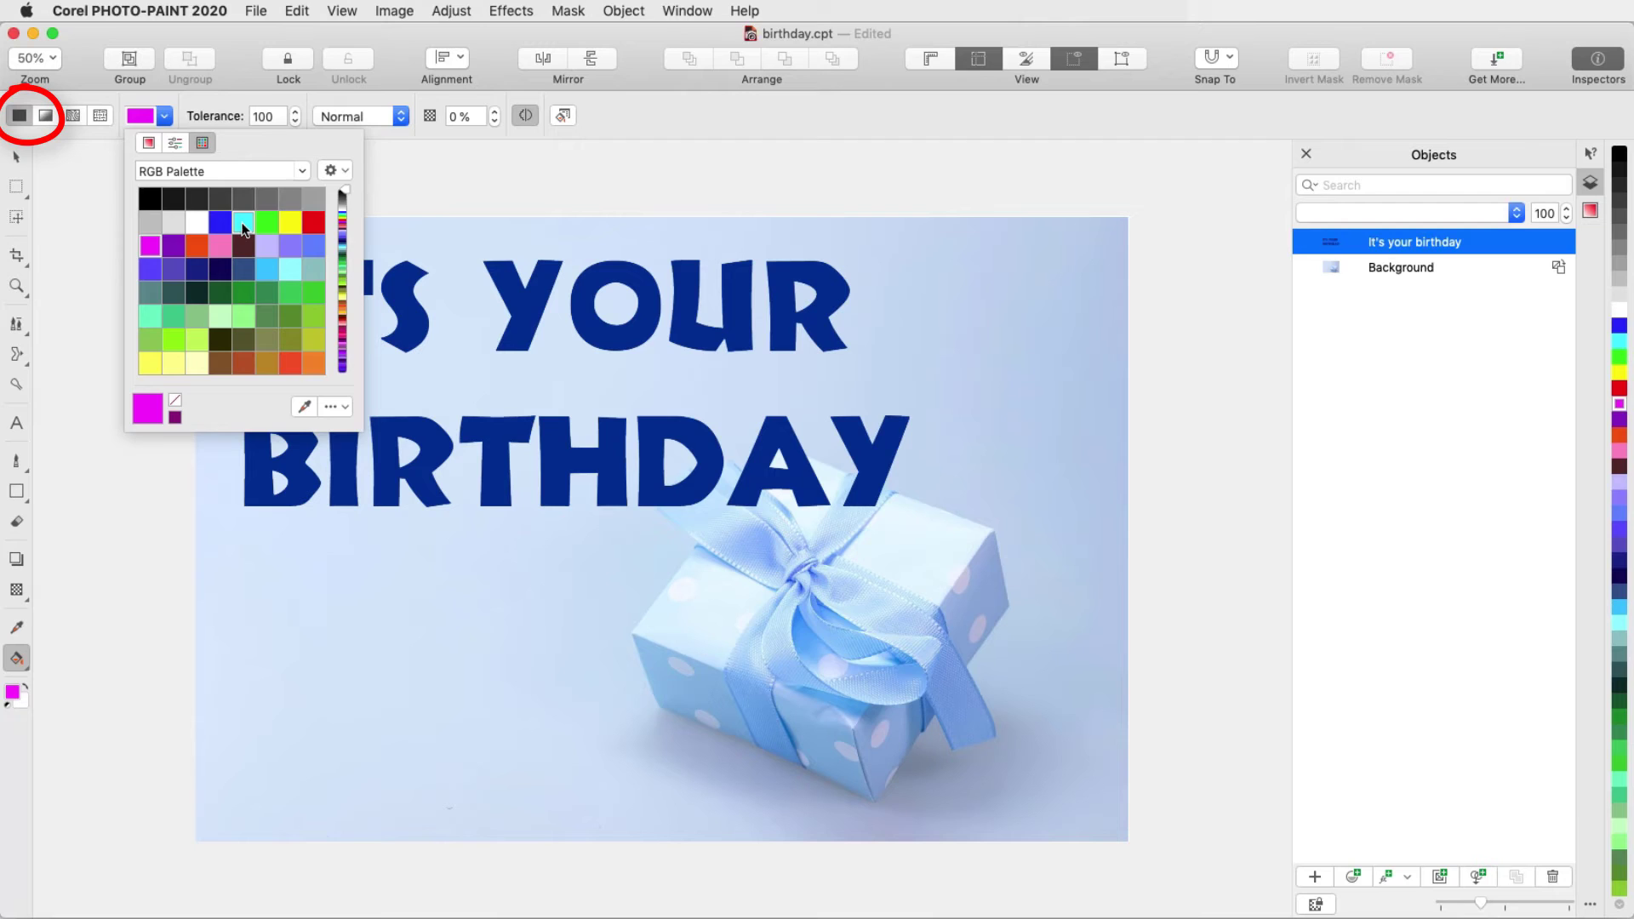
pyautogui.click(267, 222)
pyautogui.click(251, 443)
pyautogui.click(260, 460)
pyautogui.click(583, 460)
# Fill the letters I and D with the red and blue stripe pattern.
pyautogui.click(45, 116)
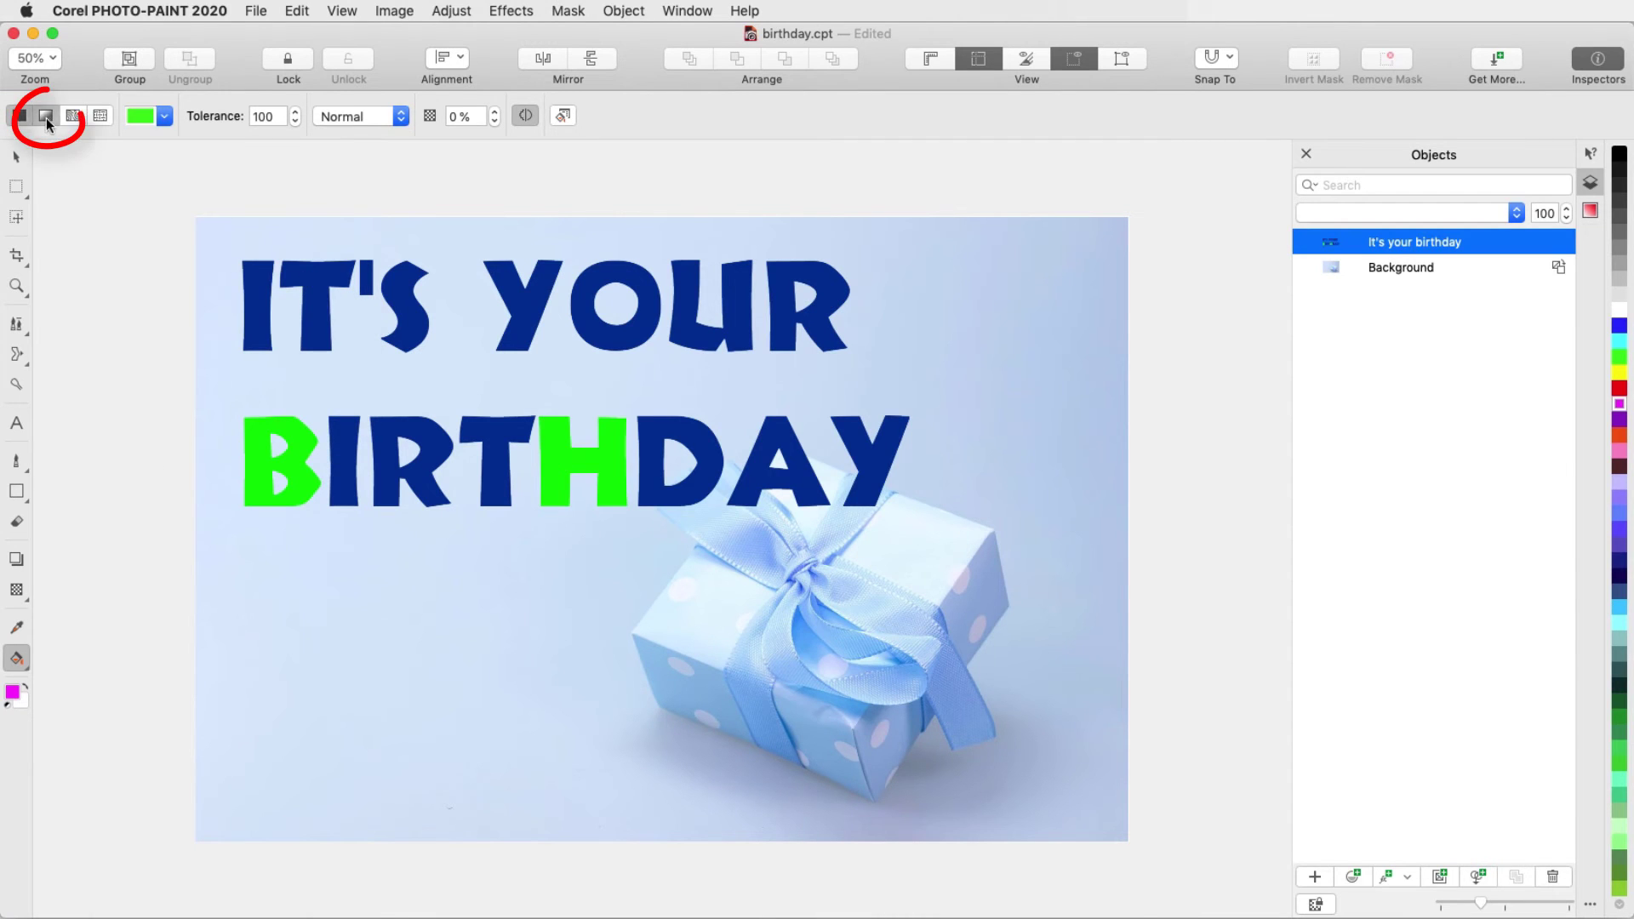
pyautogui.click(167, 122)
pyautogui.click(317, 339)
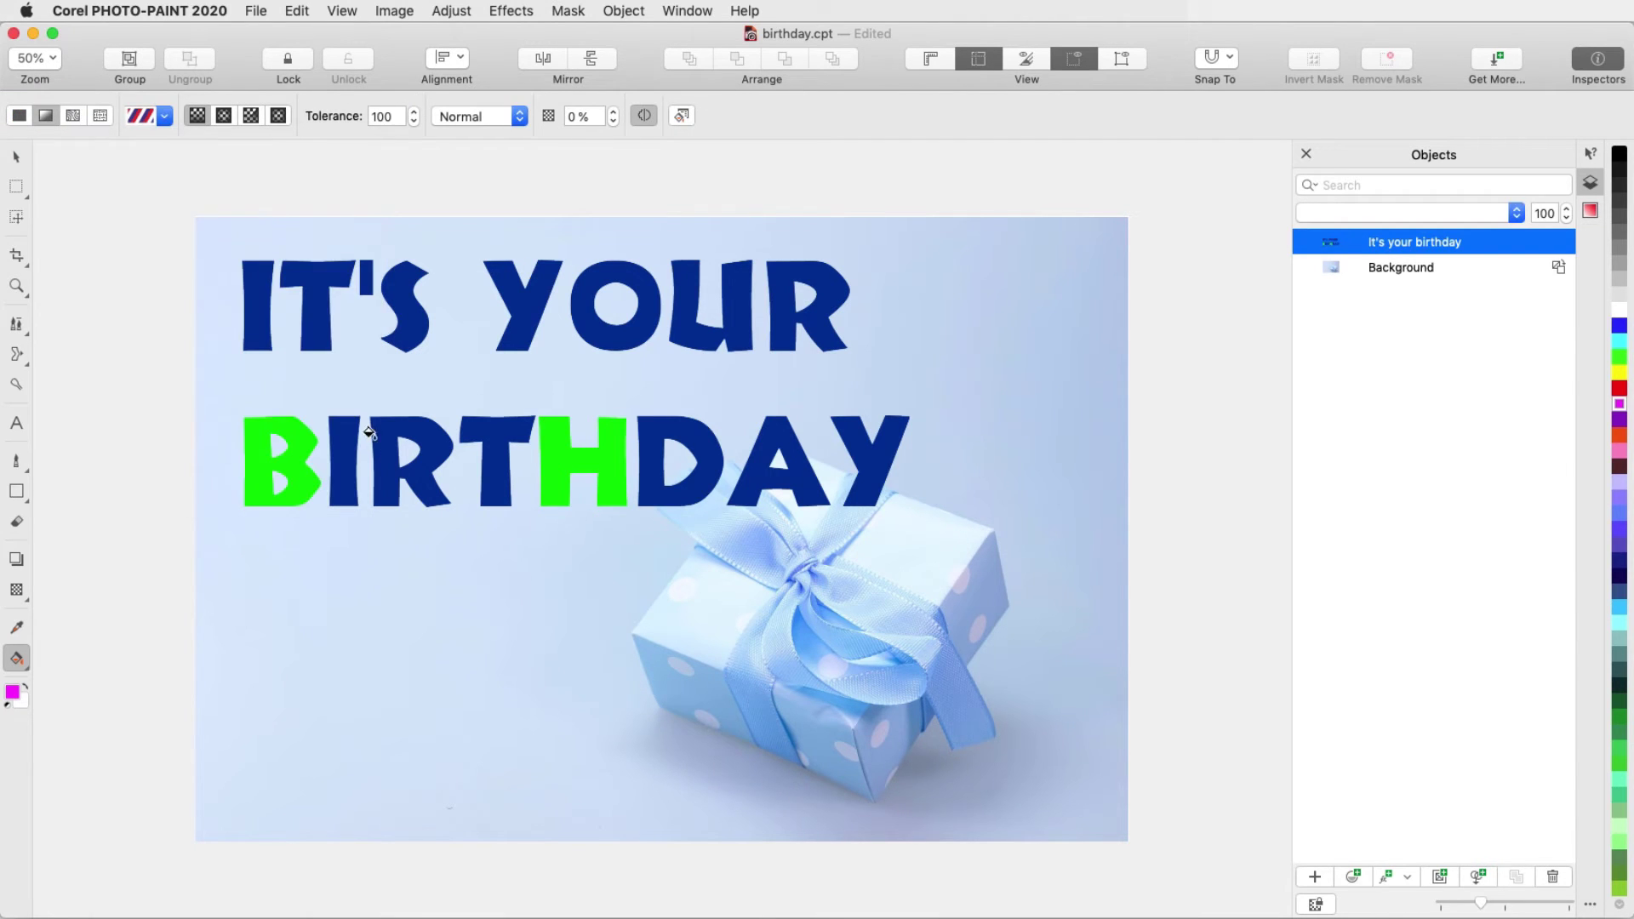
pyautogui.click(345, 464)
pyautogui.click(656, 460)
# Fill the letters R and A with a bitmap image fill.
pyautogui.click(73, 115)
pyautogui.click(164, 116)
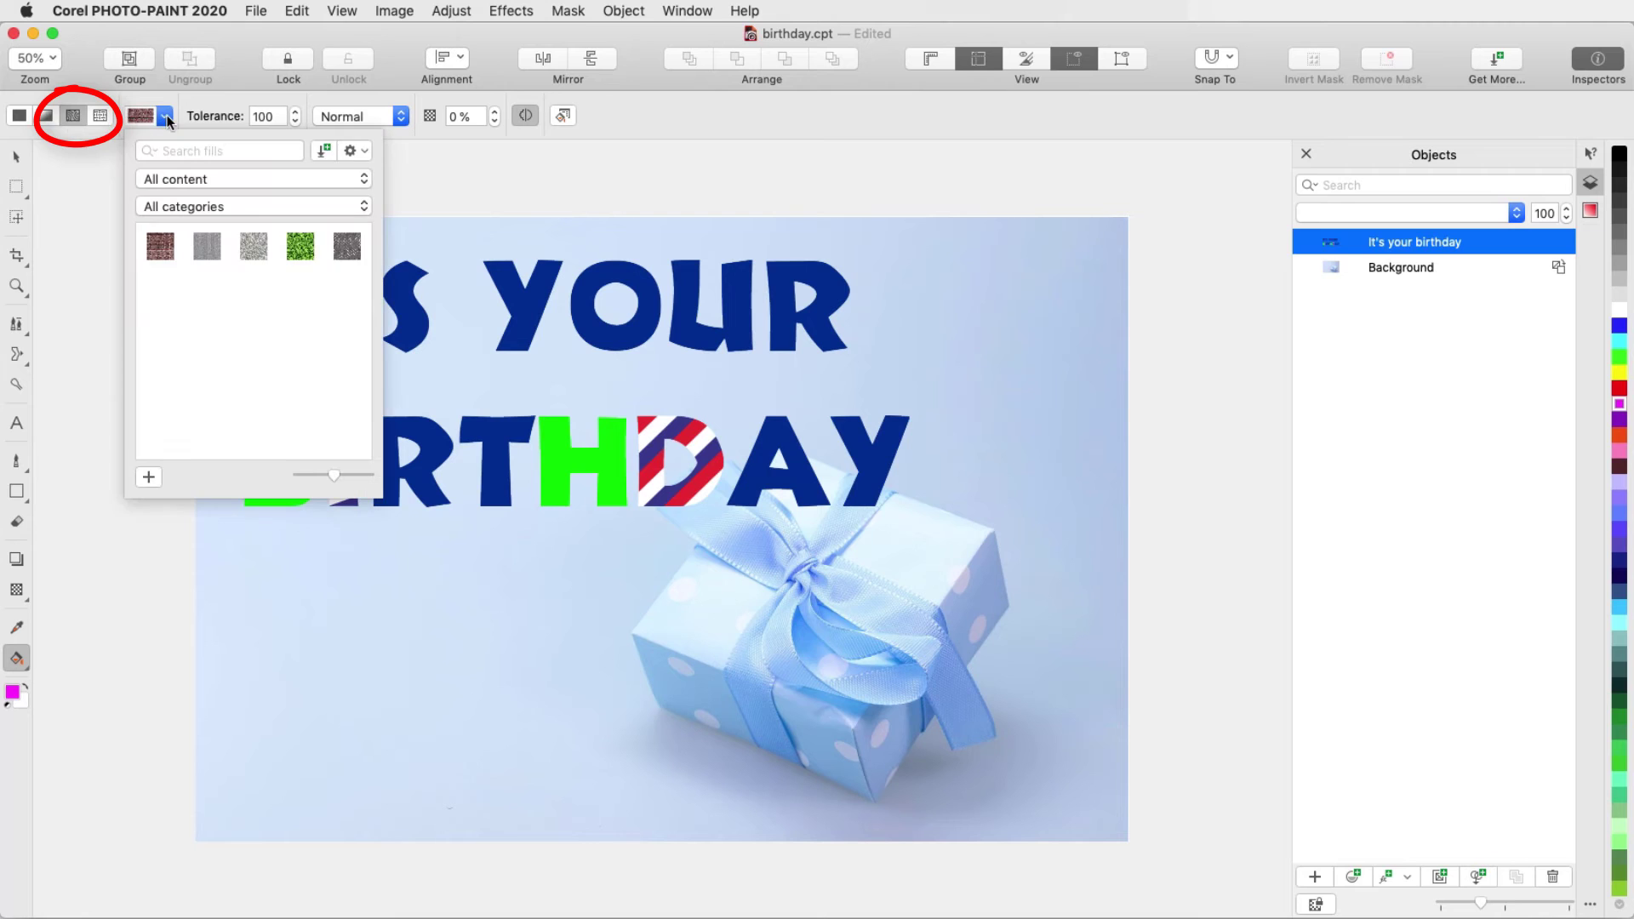
pyautogui.click(345, 246)
pyautogui.click(409, 464)
pyautogui.click(766, 432)
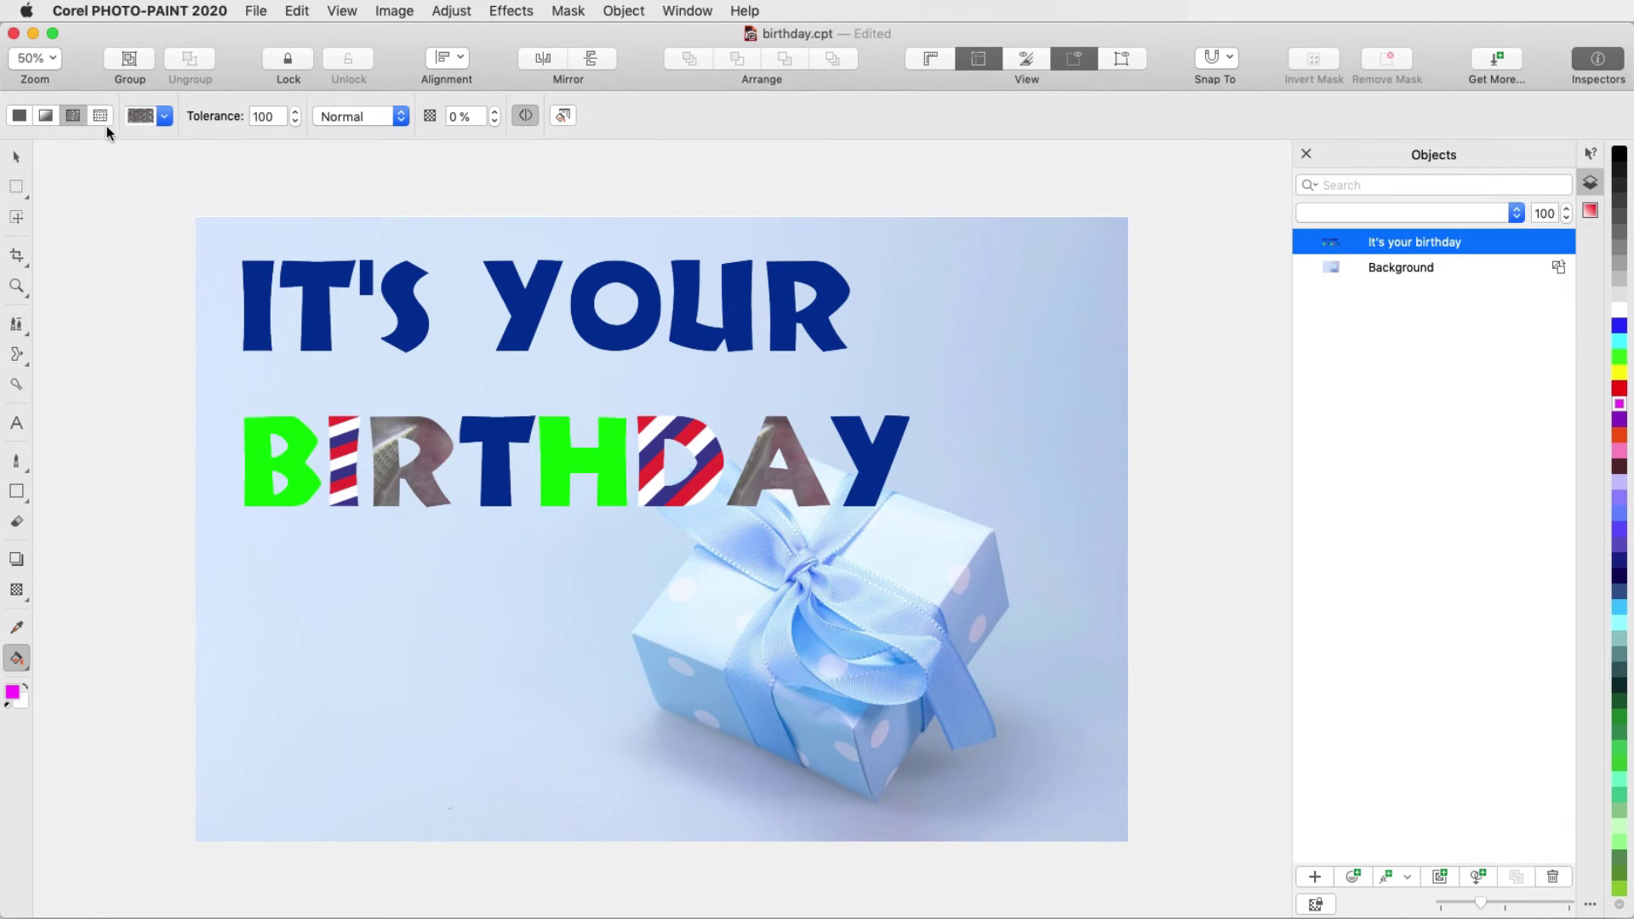
# Fill the letters T and Y with a colourful texture.
pyautogui.click(100, 116)
pyautogui.click(255, 116)
pyautogui.click(301, 163)
pyautogui.click(477, 426)
pyautogui.click(845, 425)
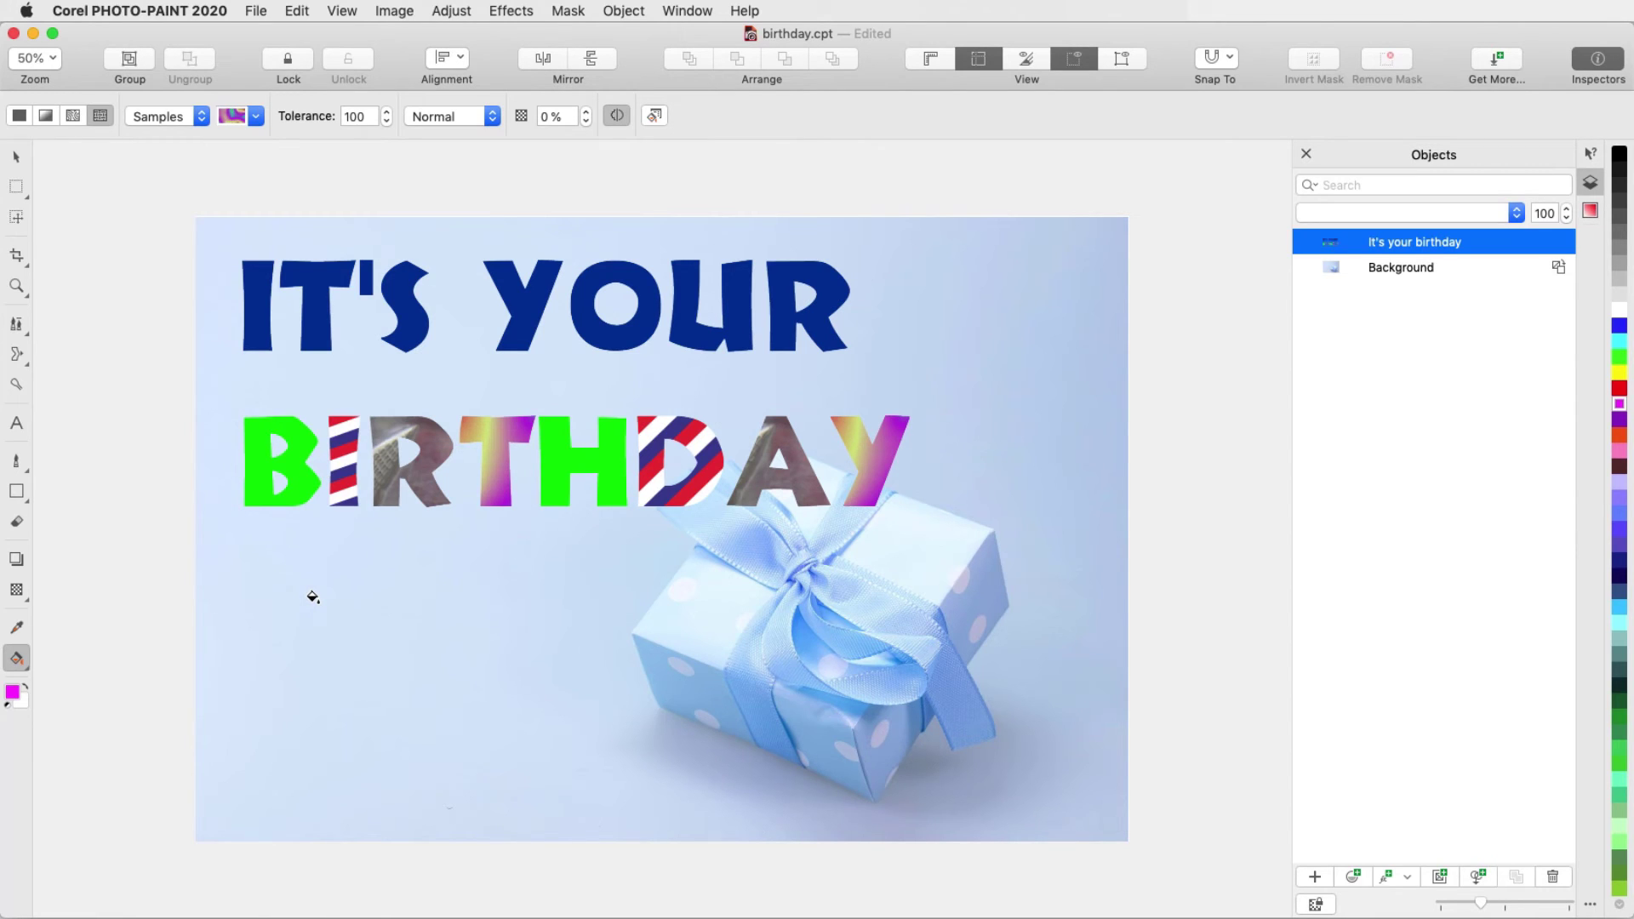
# Add an exclamation mark after BIRTHDAY in the text.
pyautogui.click(17, 157)
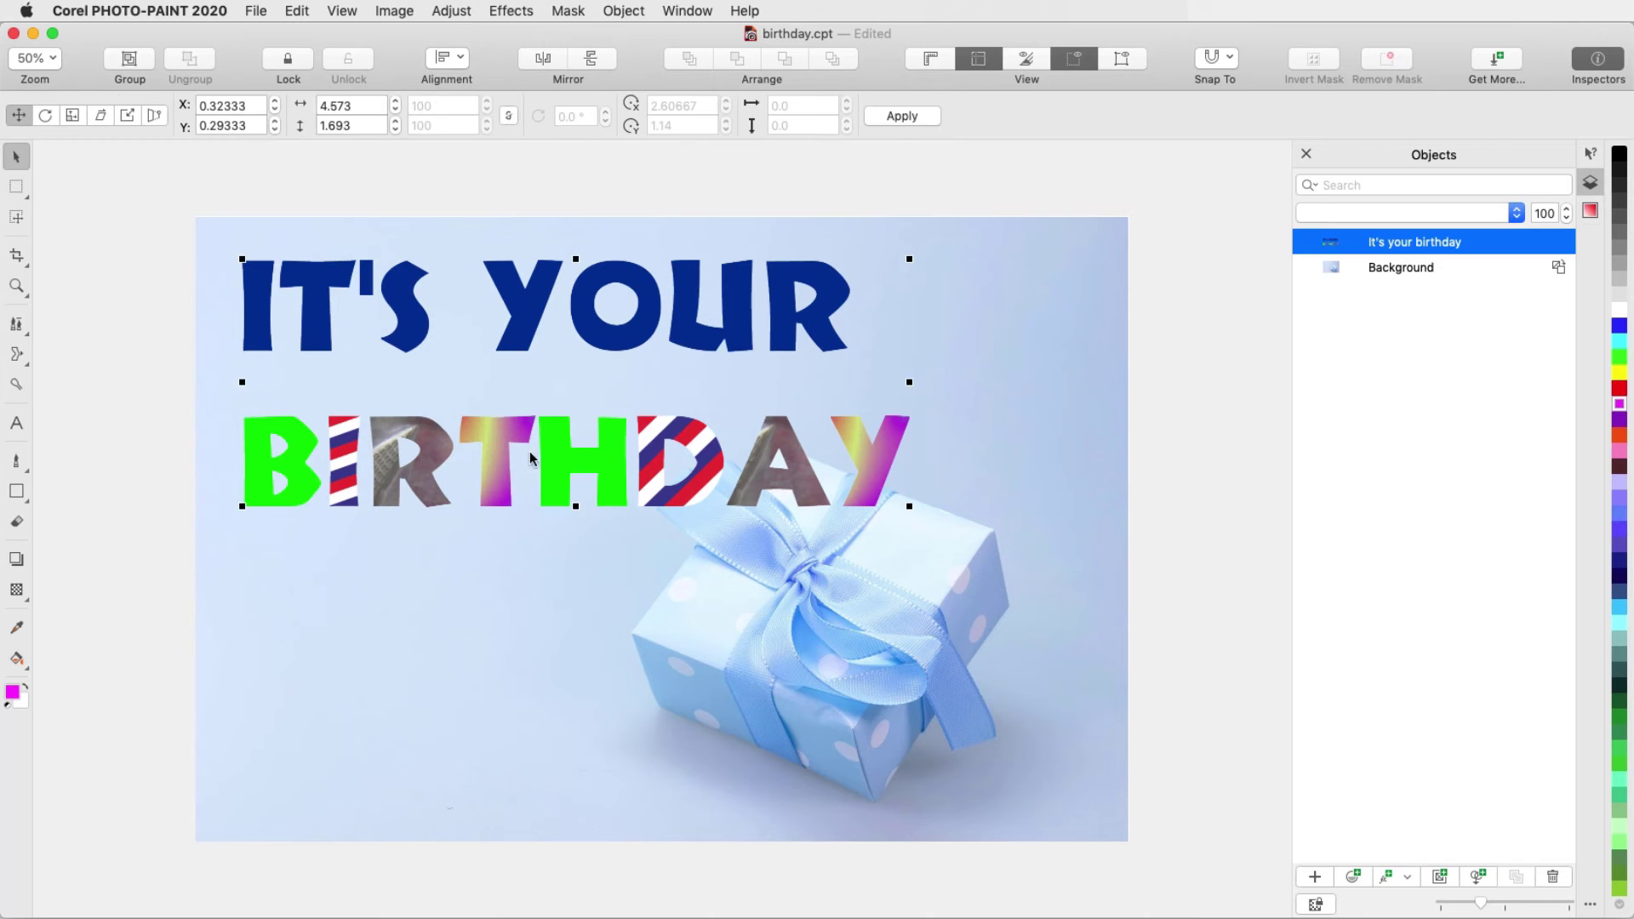
pyautogui.doubleClick(533, 459)
pyautogui.click(910, 446)
pyautogui.write('!')
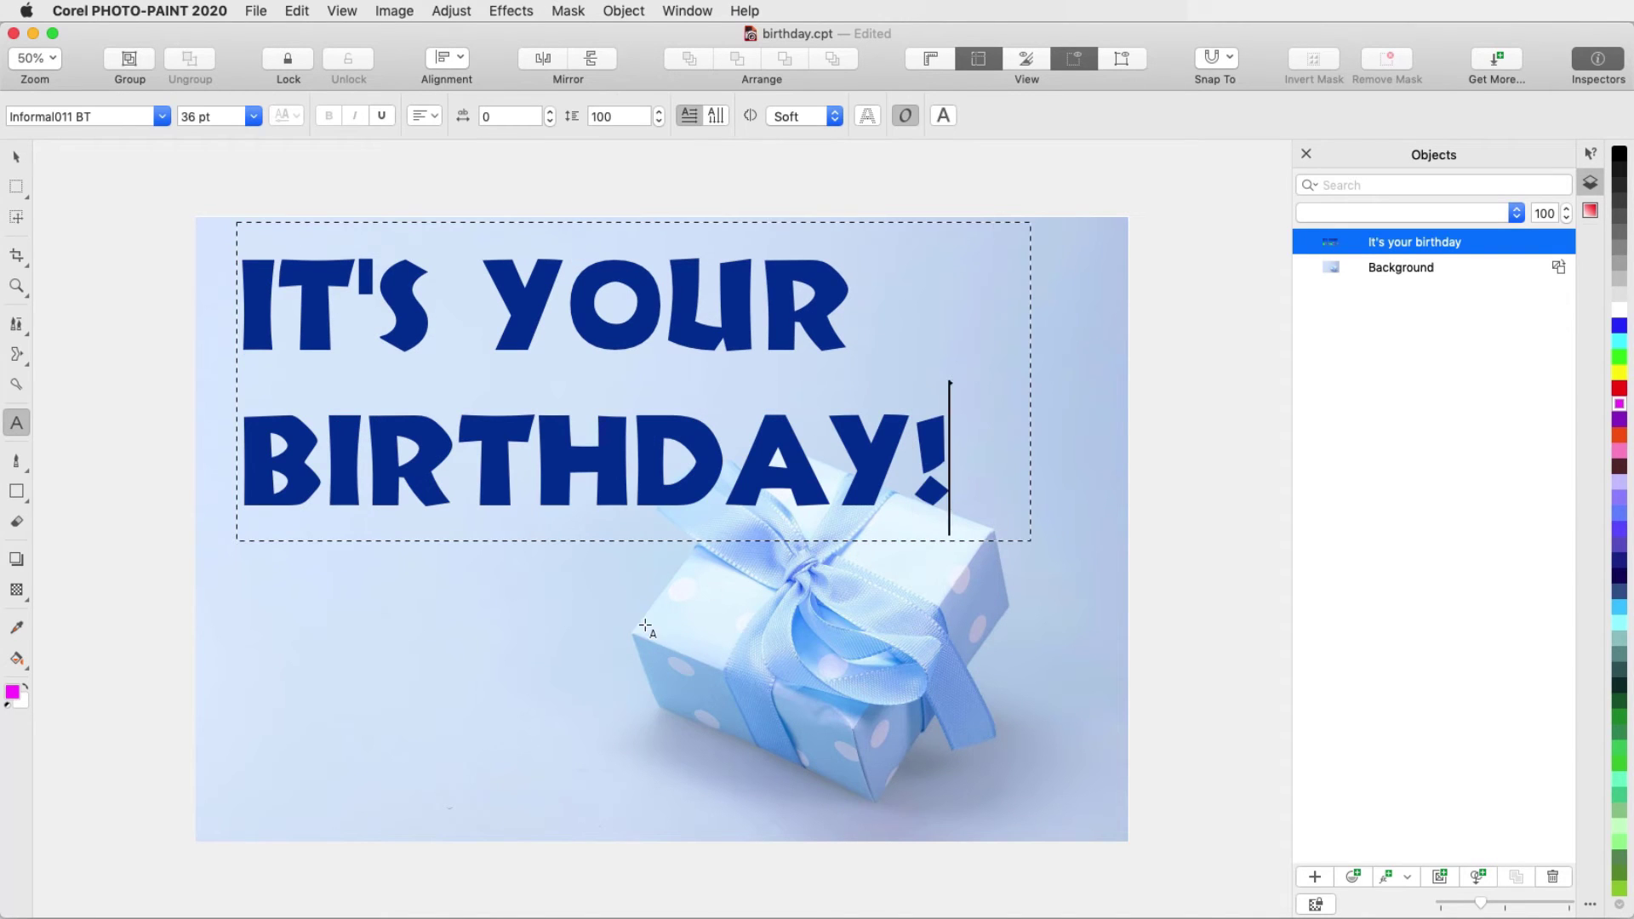
pyautogui.click(528, 584)
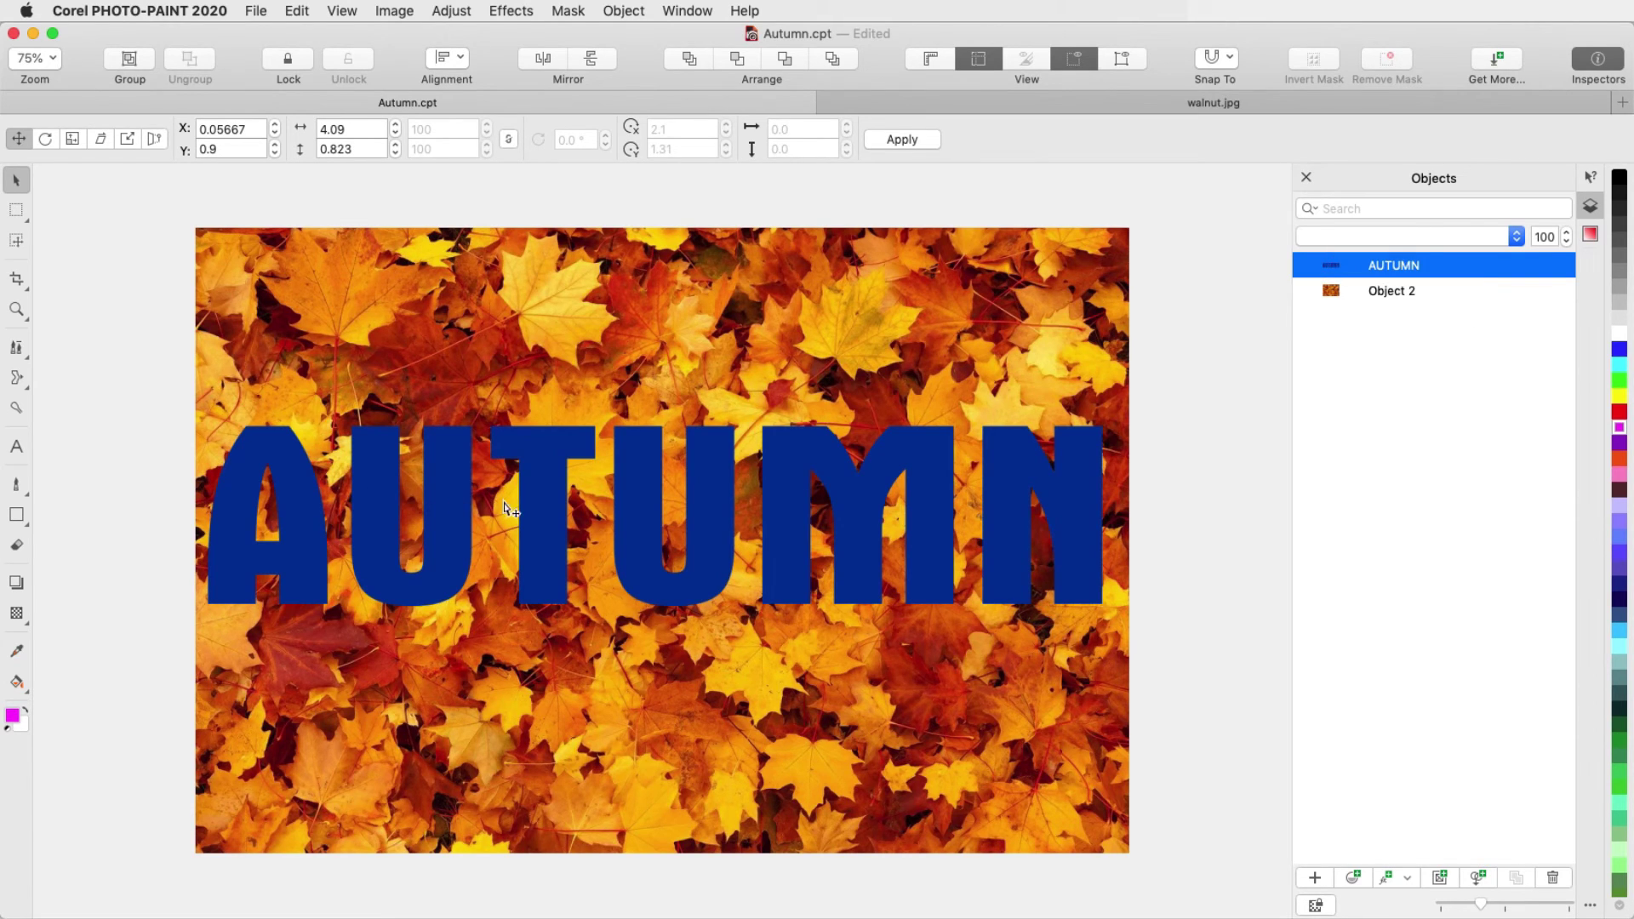
# Toggle anti-aliasing on the AUTUMN text mask, invert it, and delete the leaves outside the letters.
pyautogui.click(544, 511)
pyautogui.doubleClick(545, 511)
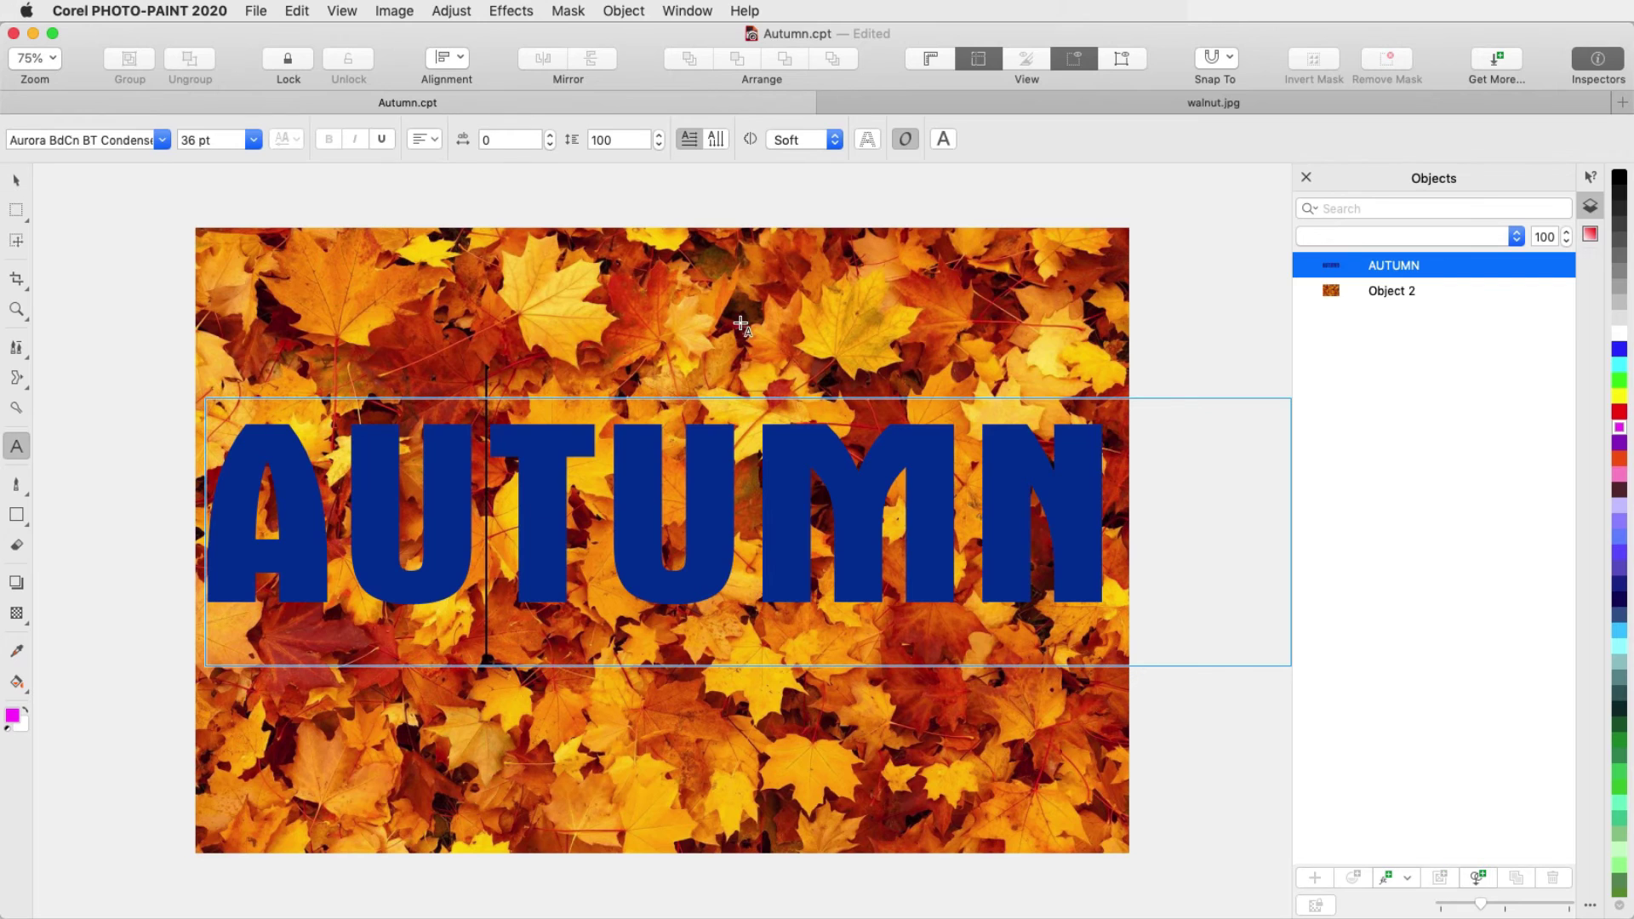
pyautogui.click(865, 143)
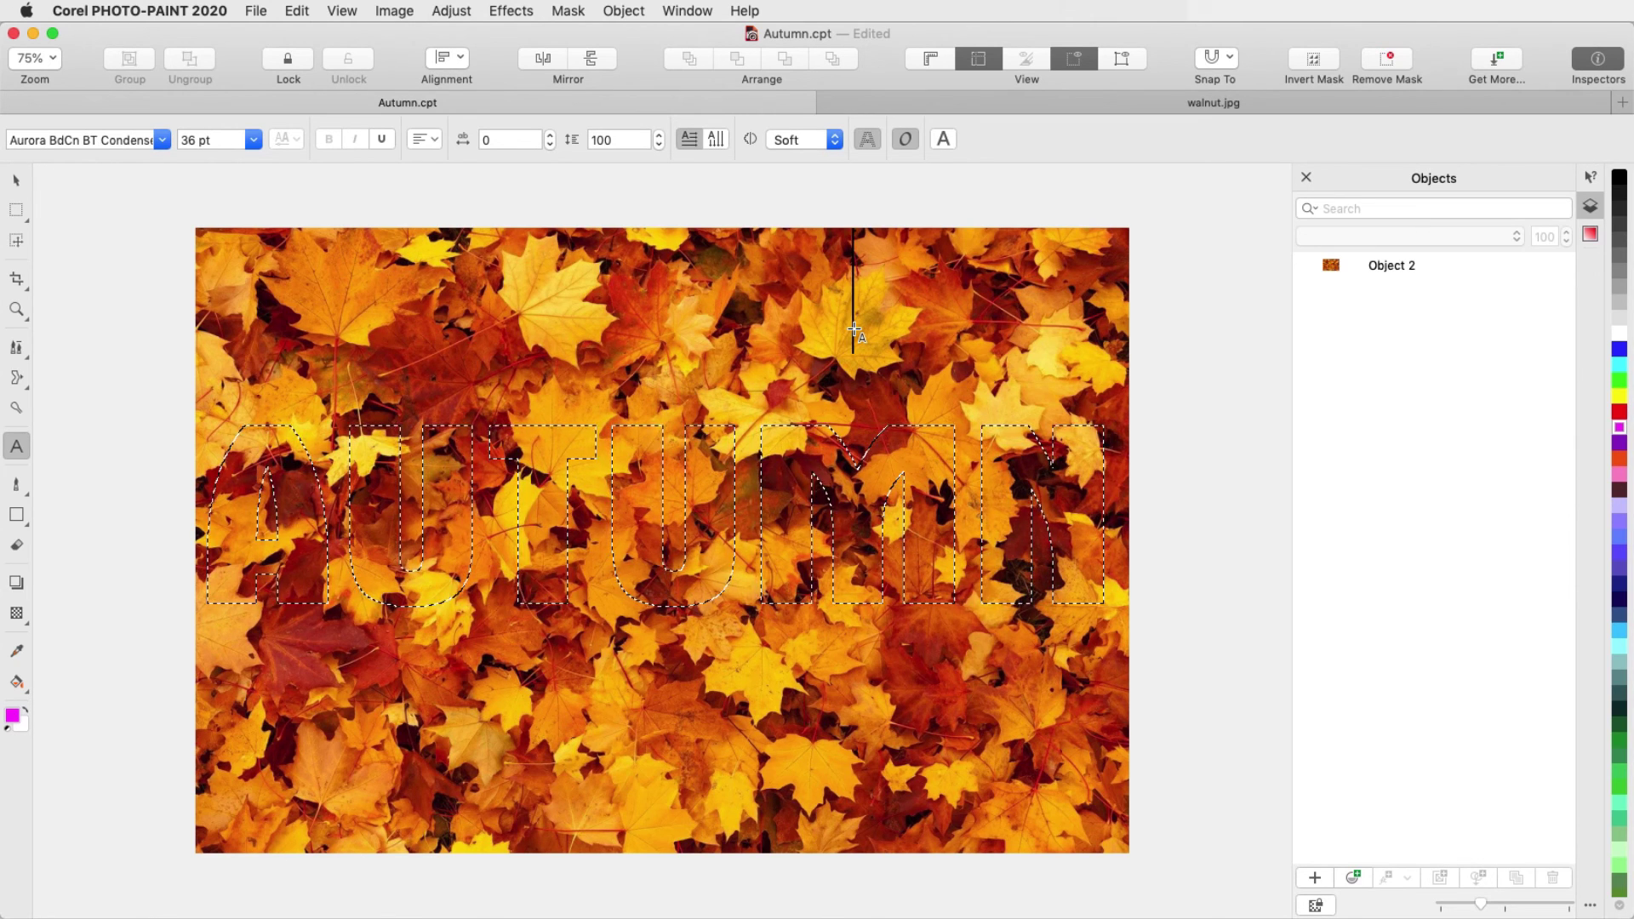
pyautogui.click(568, 11)
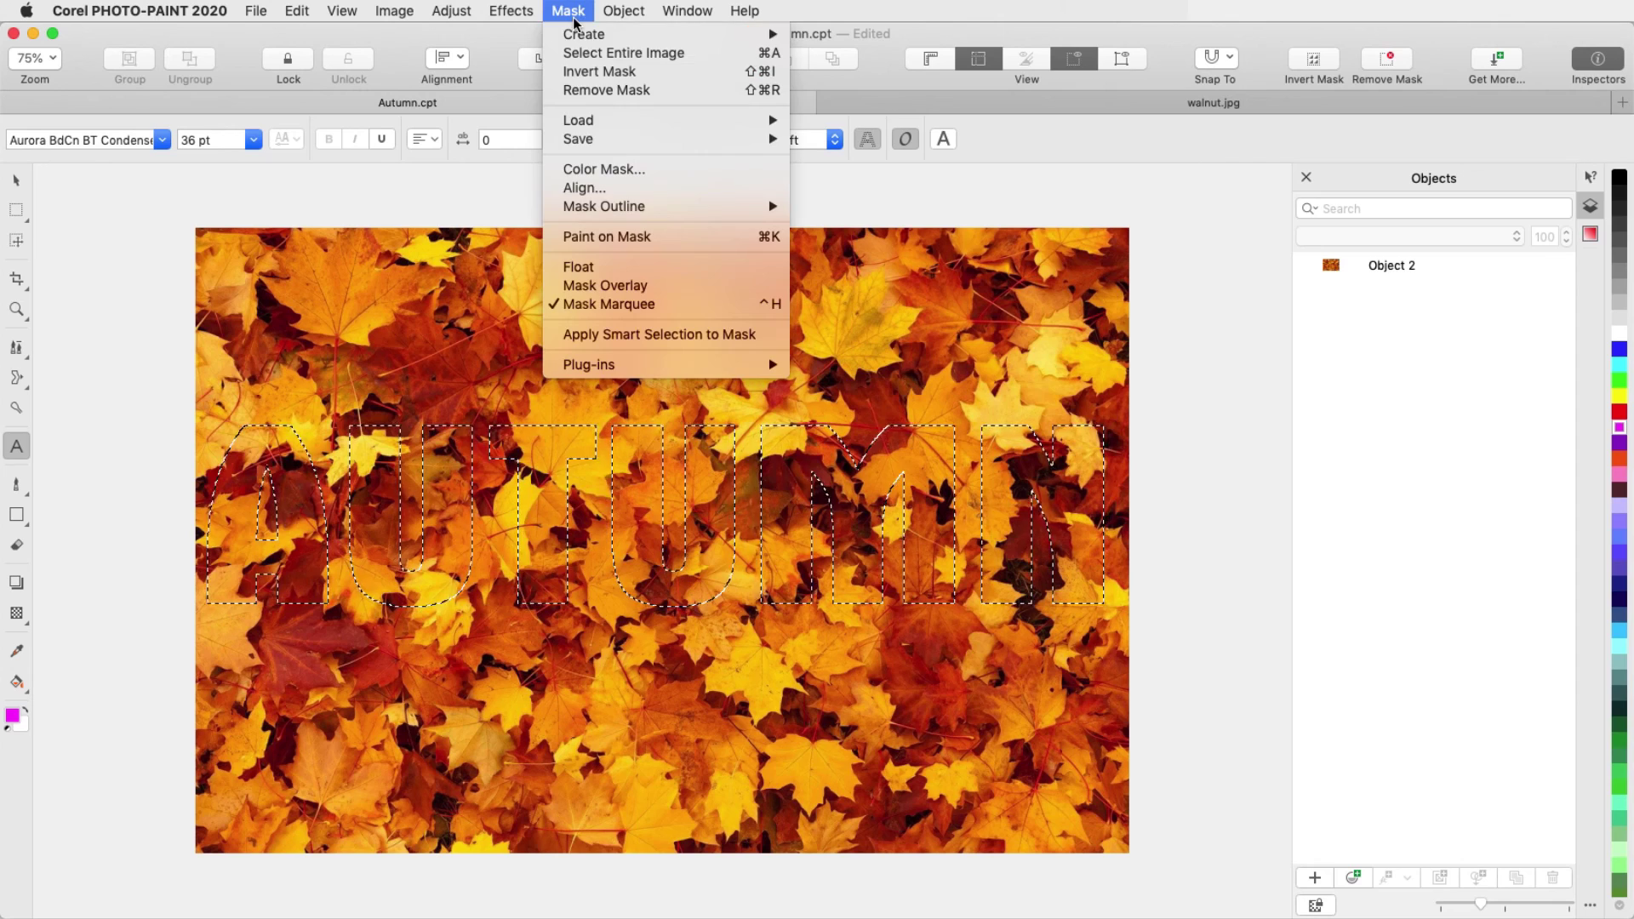
pyautogui.click(583, 75)
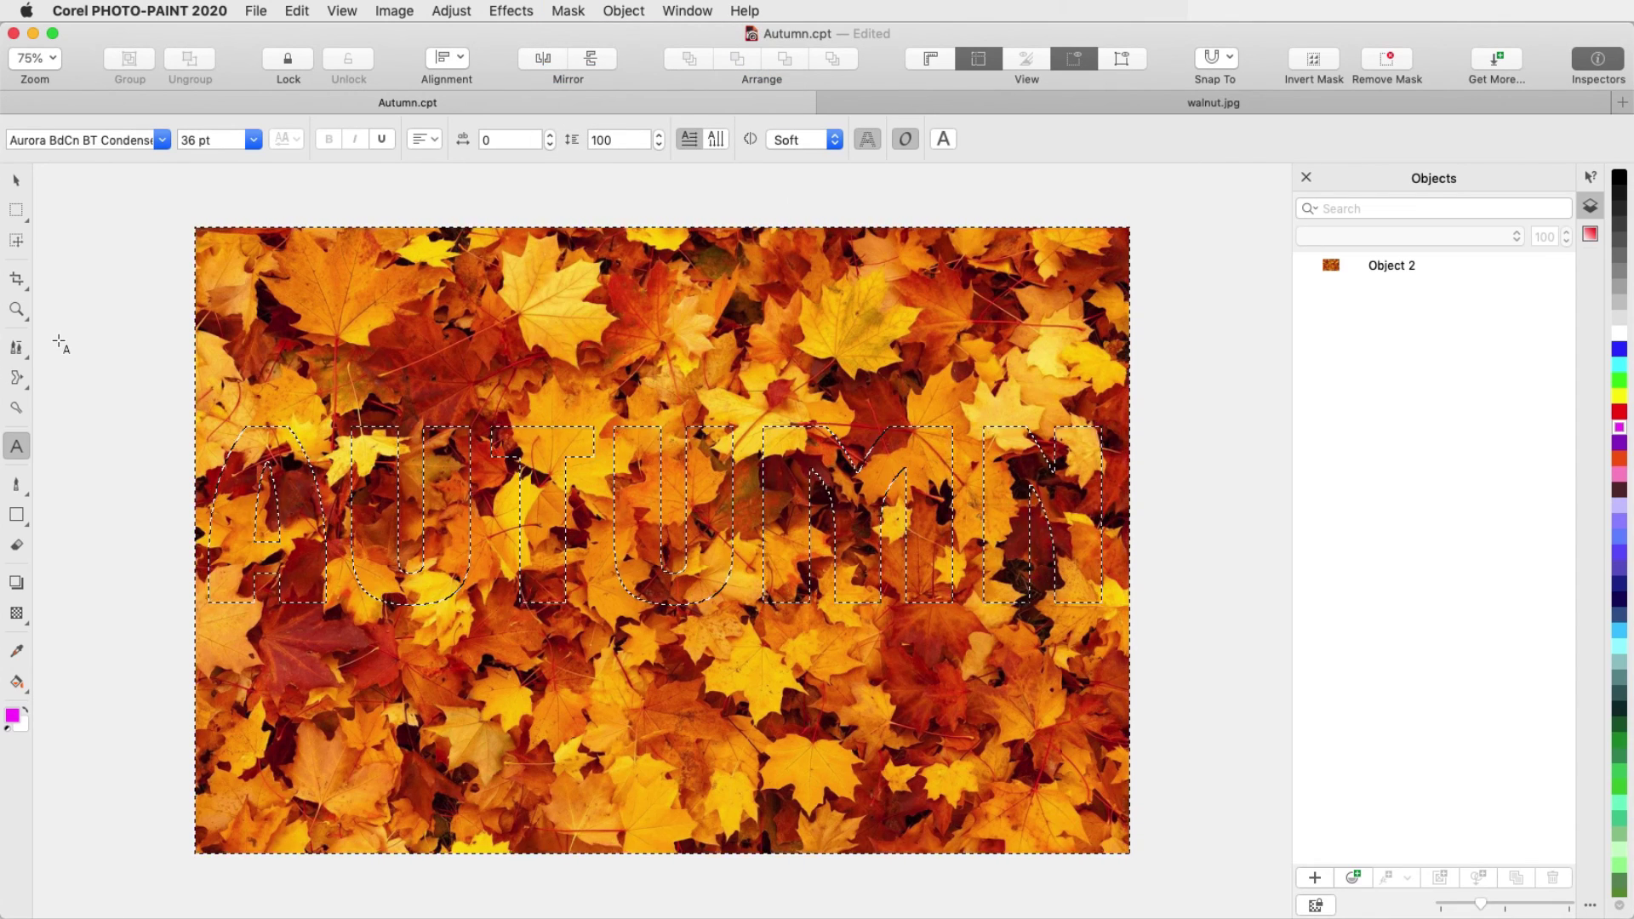
pyautogui.press('Delete')
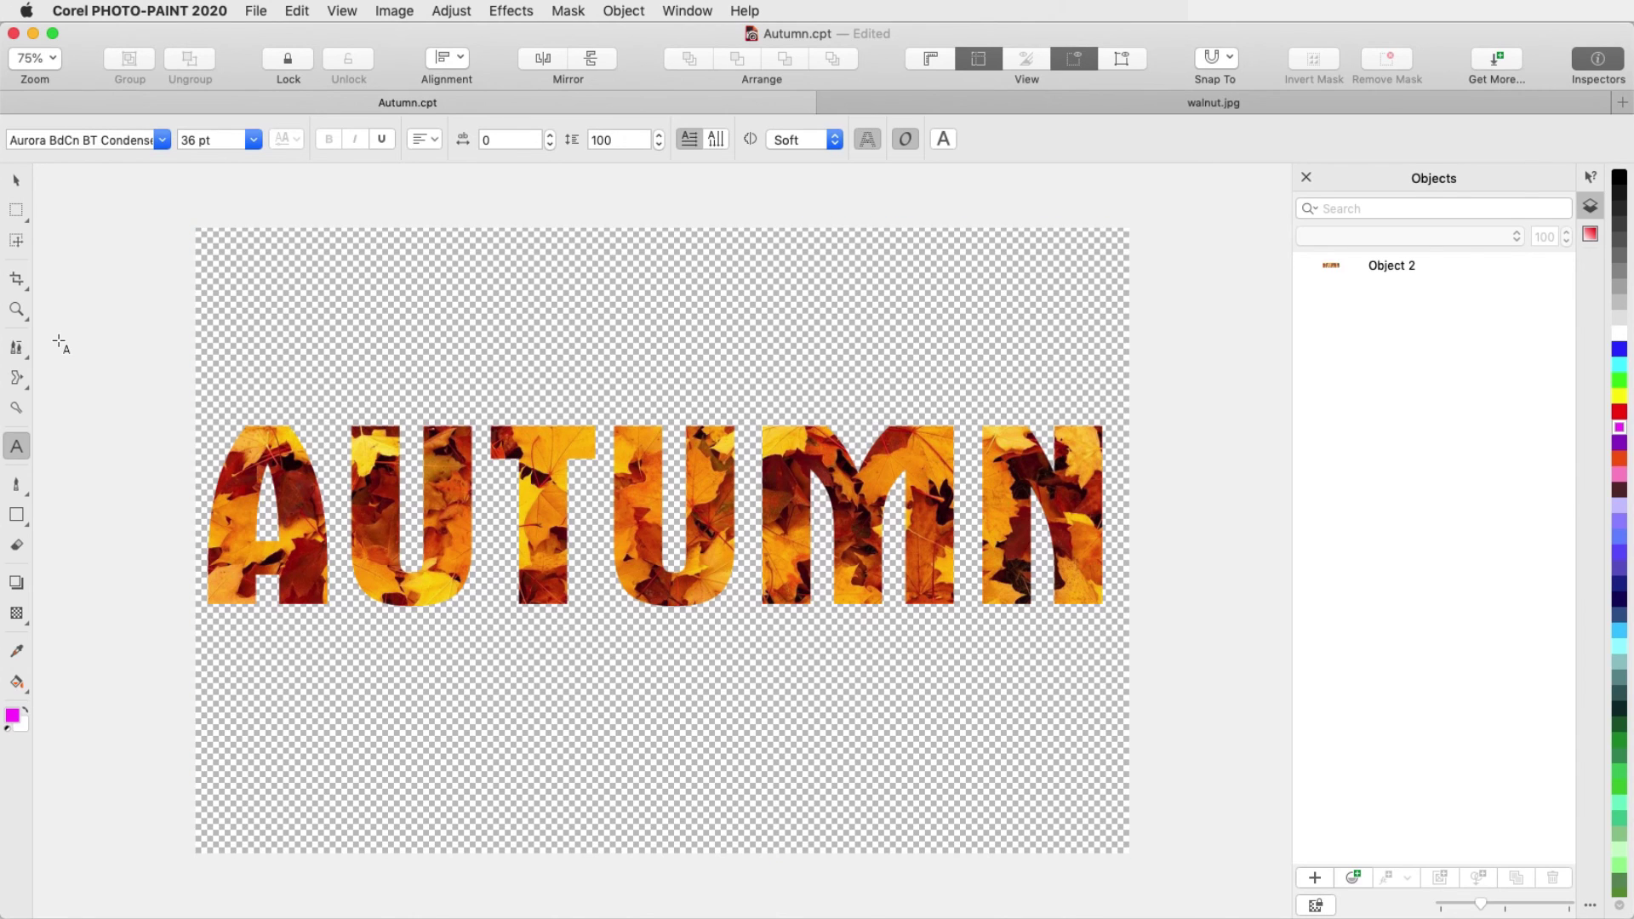
pyautogui.click(1400, 264)
# Copy the leaf-textured AUTUMN object (Object 2) and paste it into walnut.jpg.
pyautogui.rightClick(1400, 265)
pyautogui.click(1435, 291)
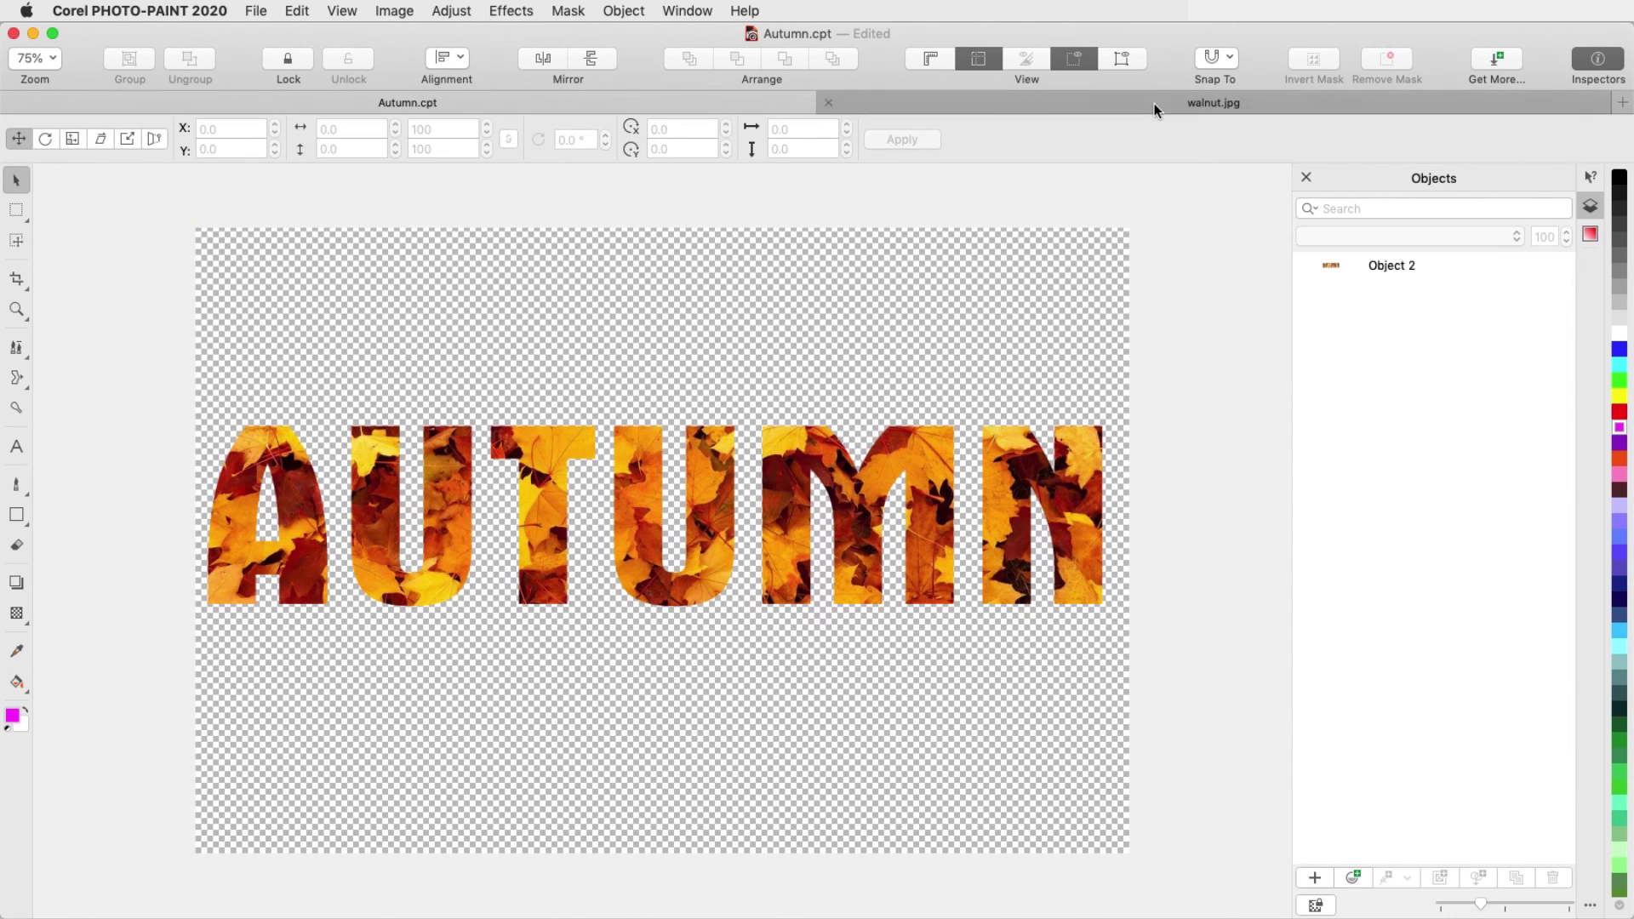
pyautogui.click(1179, 102)
pyautogui.rightClick(969, 356)
pyautogui.click(1021, 400)
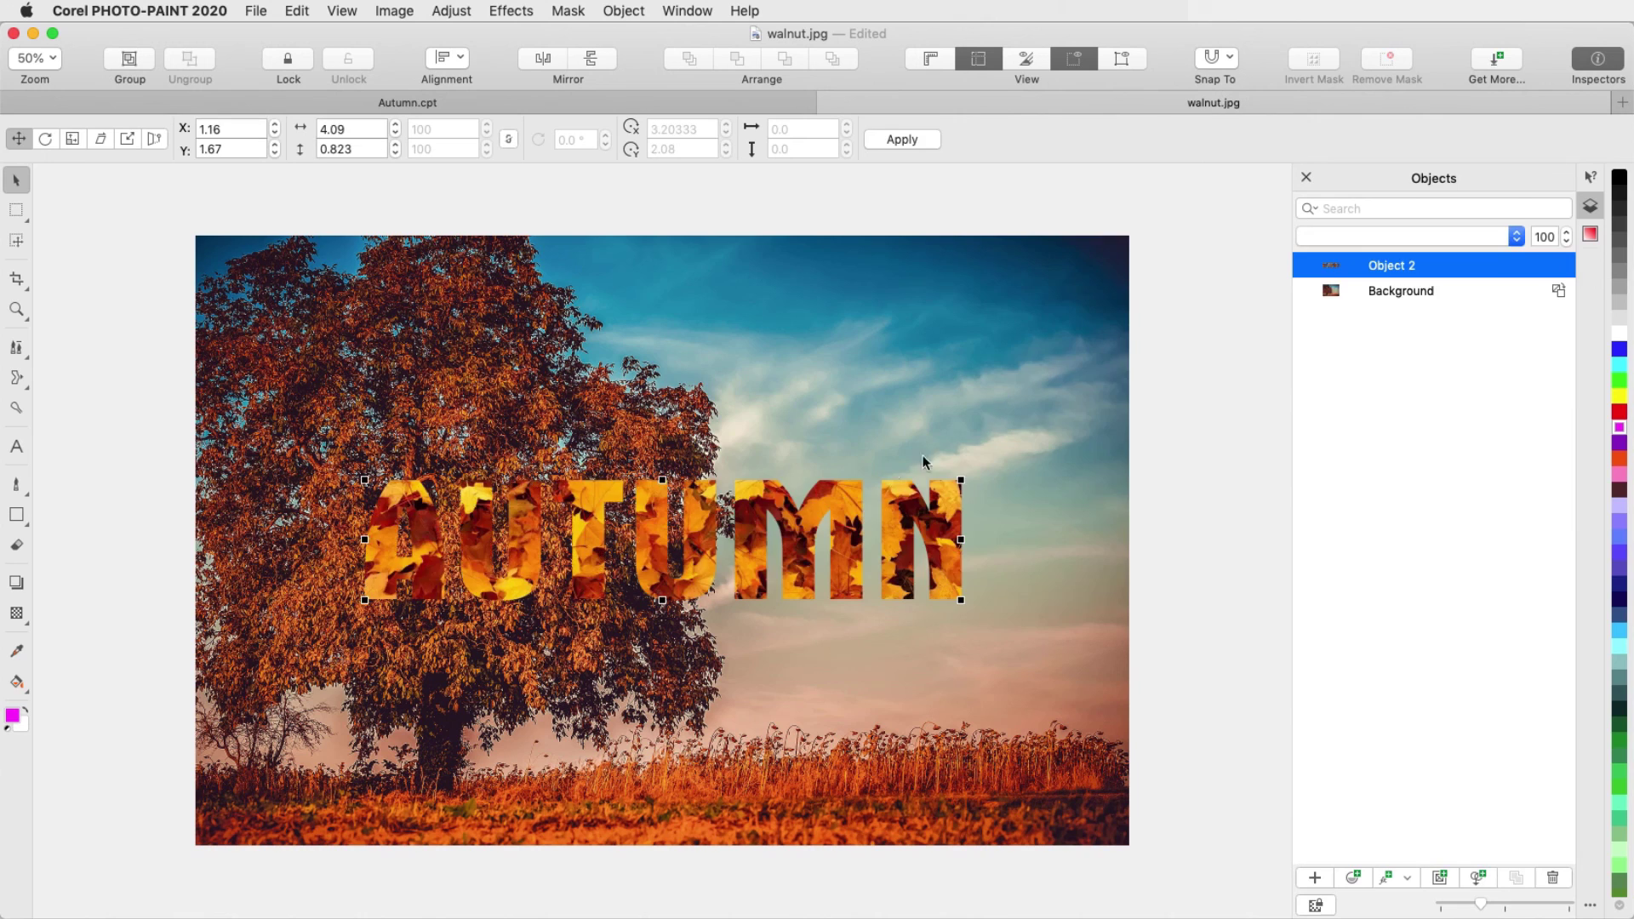
# Move AUTUMN right of the tree, shrink it, and tilt it diagonally.
pyautogui.moveTo(868, 464); pyautogui.dragTo(953, 432)
pyautogui.moveTo(522, 409); pyautogui.dragTo(772, 303)
pyautogui.click(686, 424)
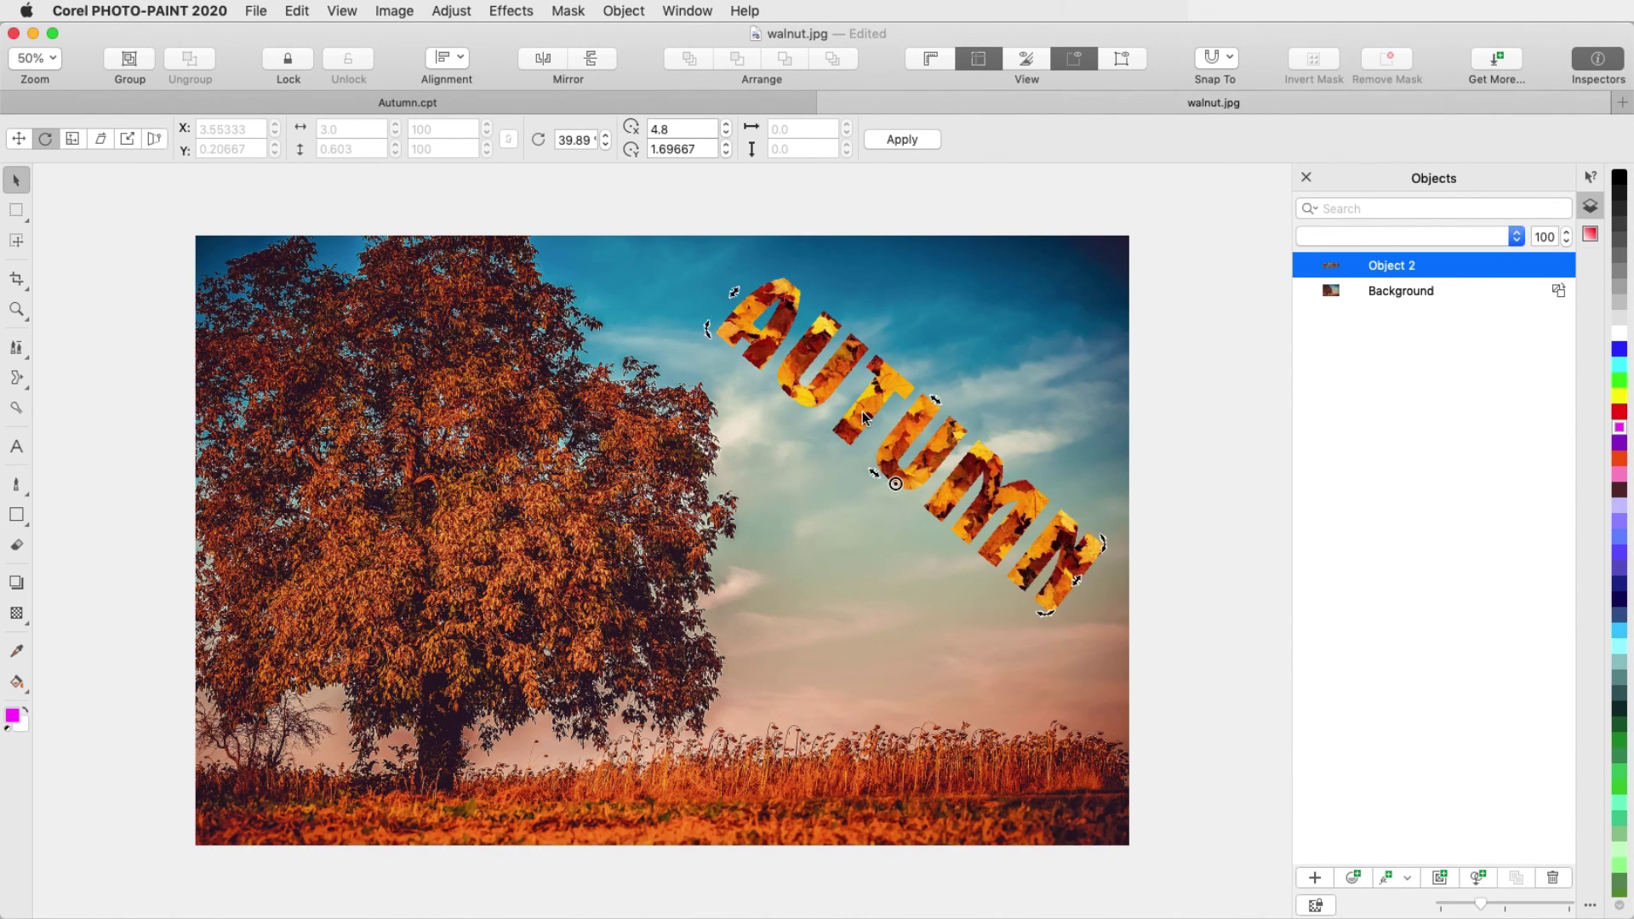
pyautogui.click(1362, 292)
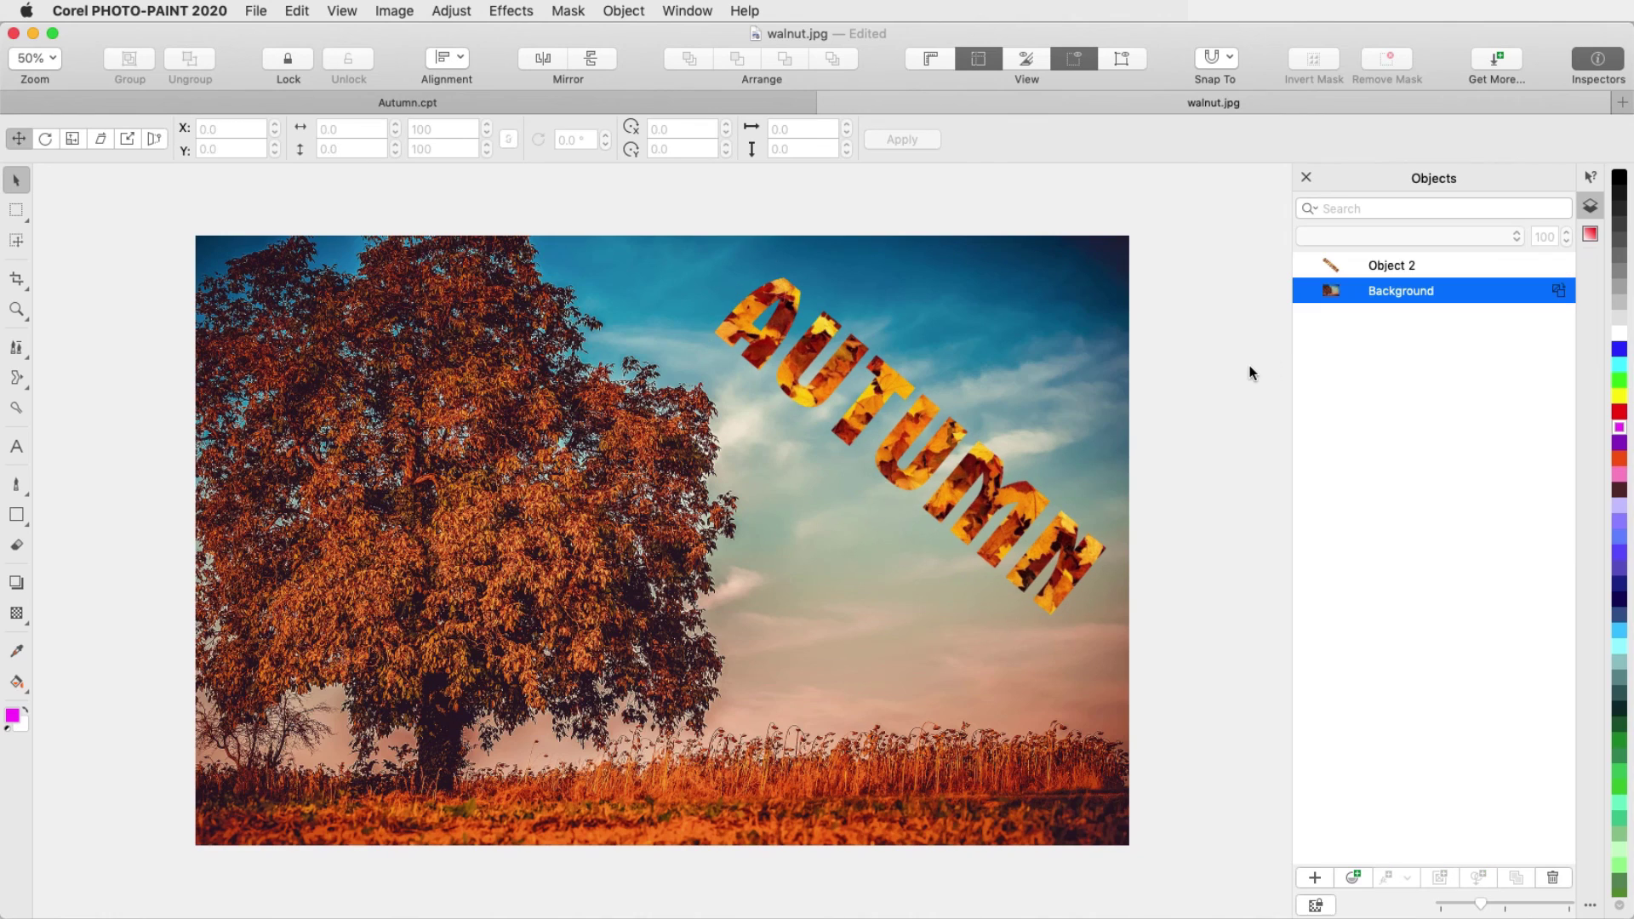